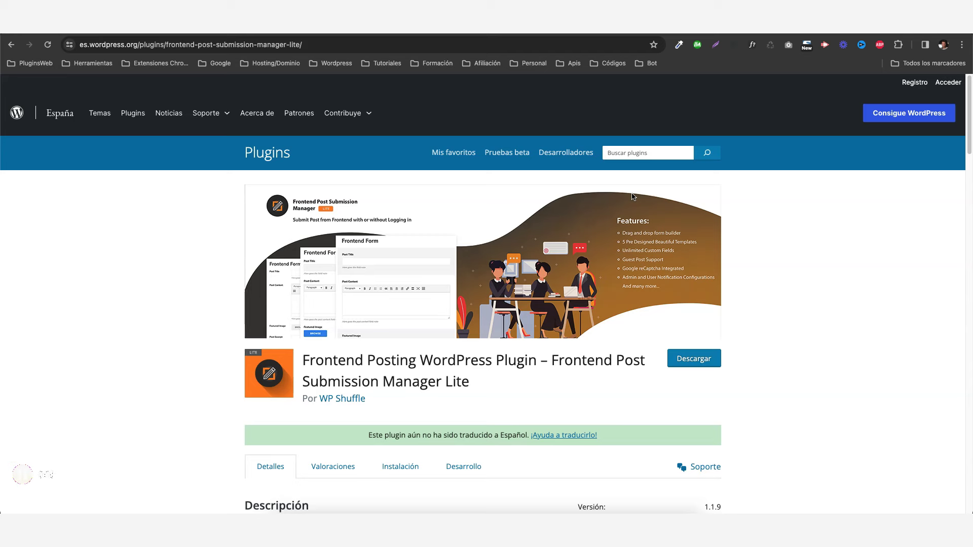
Review the plugin listing's supported field types, from Textarea and Select Dropdown through Tel.
{"action": "scroll", "coordinate": [586, 228], "scroll_direction": "down", "scroll_amount": 3}
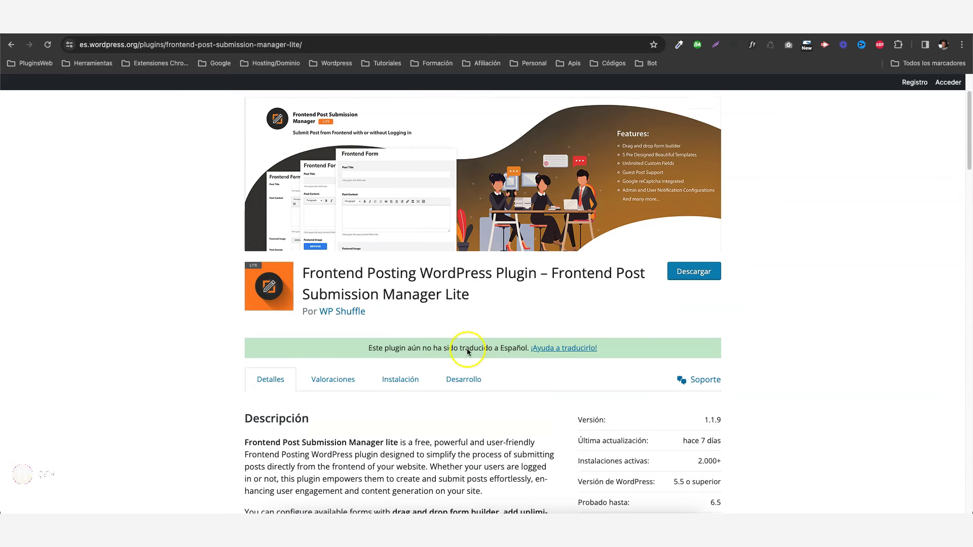
{"action": "scroll", "coordinate": [461, 337], "scroll_direction": "down", "scroll_amount": 4}
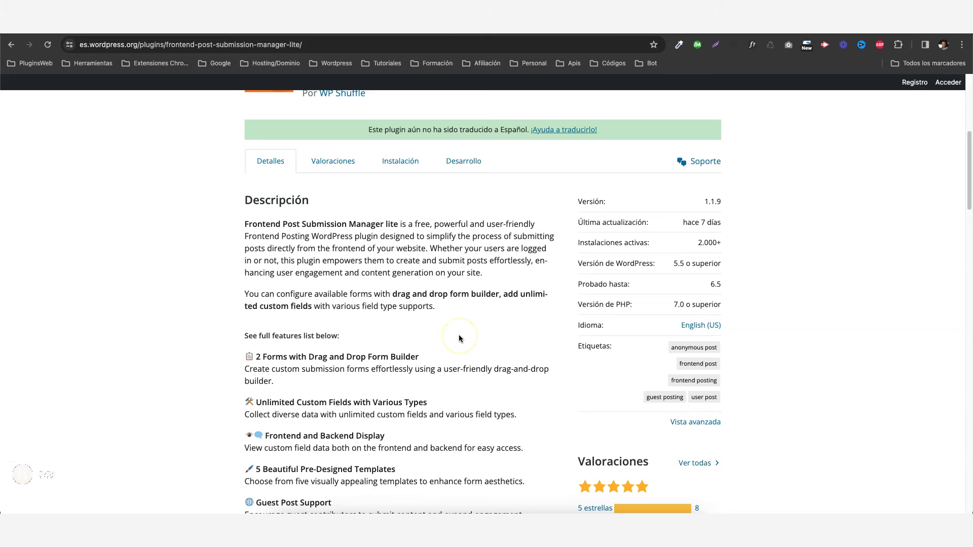
{"action": "scroll", "coordinate": [458, 335], "scroll_direction": "down", "scroll_amount": 3}
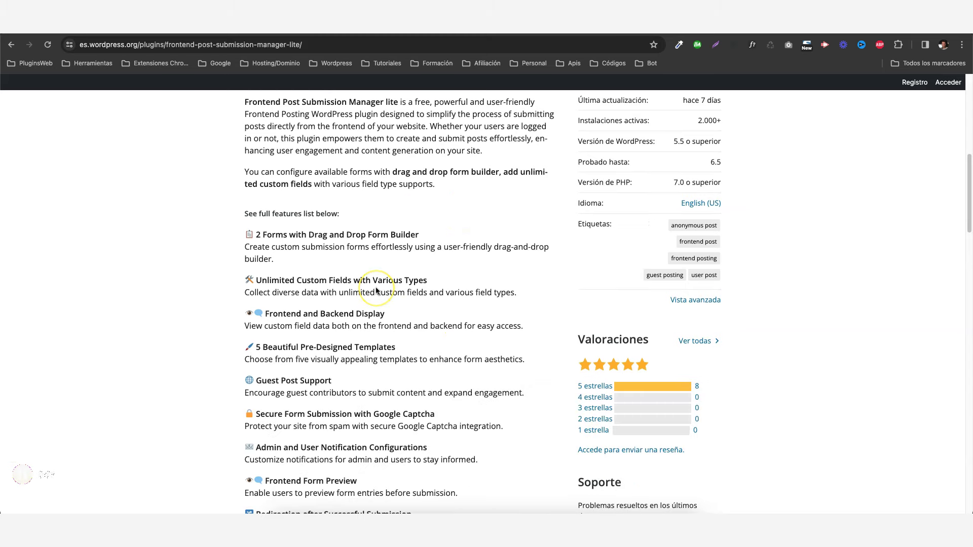
{"action": "scroll", "coordinate": [376, 290], "scroll_direction": "down", "scroll_amount": 8}
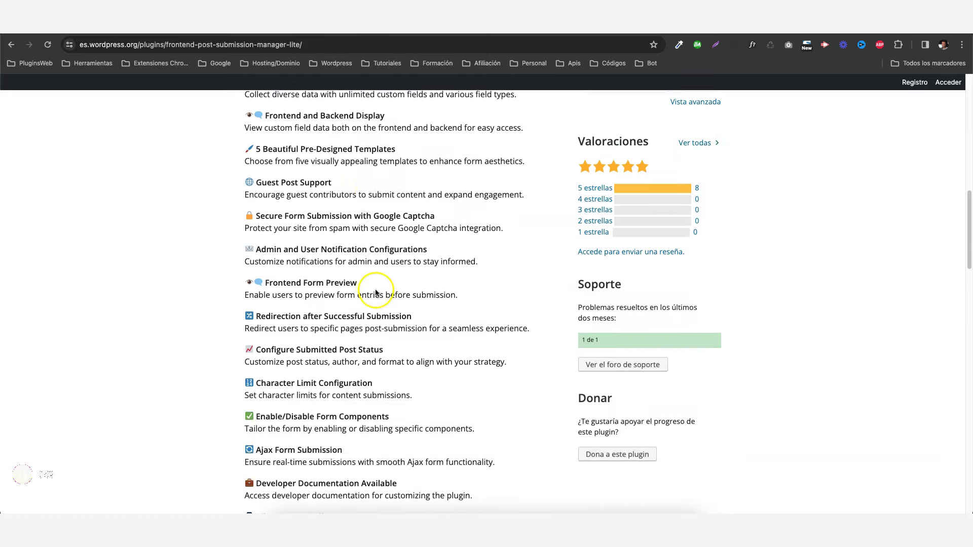
{"action": "scroll", "coordinate": [375, 293], "scroll_direction": "down", "scroll_amount": 5}
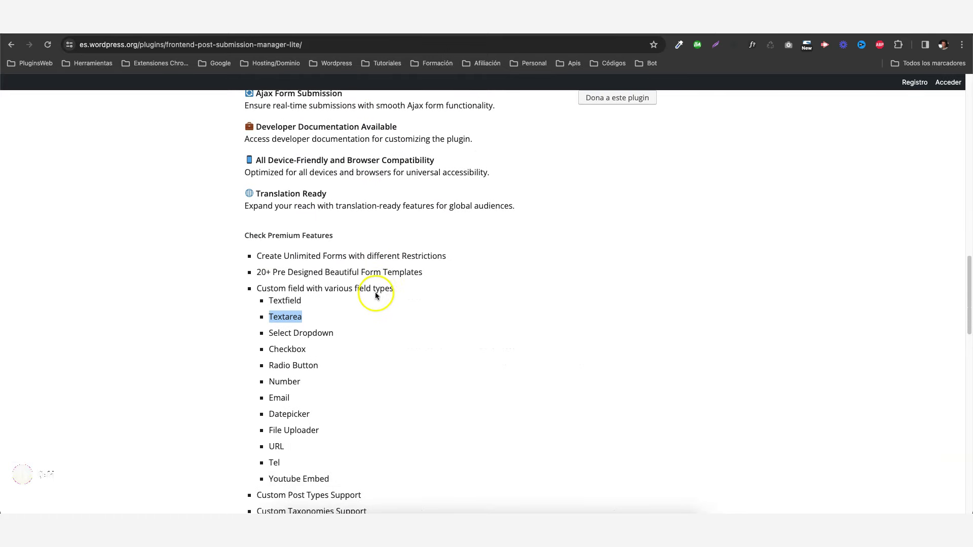
{"action": "left_click", "coordinate": [377, 345]}
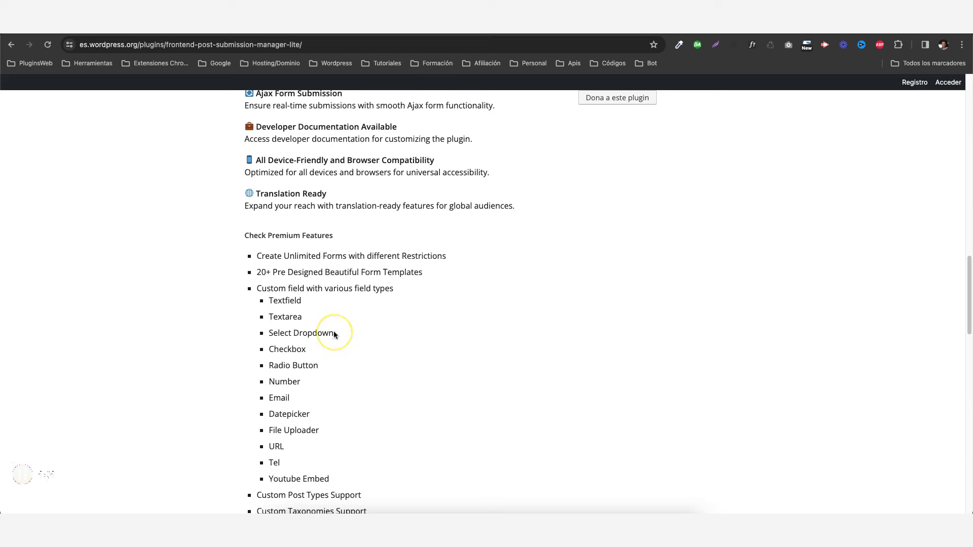
{"action": "left_click", "coordinate": [297, 300]}
{"action": "left_click_drag", "start_coordinate": [298, 300], "coordinate": [264, 314]}
{"action": "scroll", "coordinate": [334, 302], "scroll_direction": "down", "scroll_amount": 2}
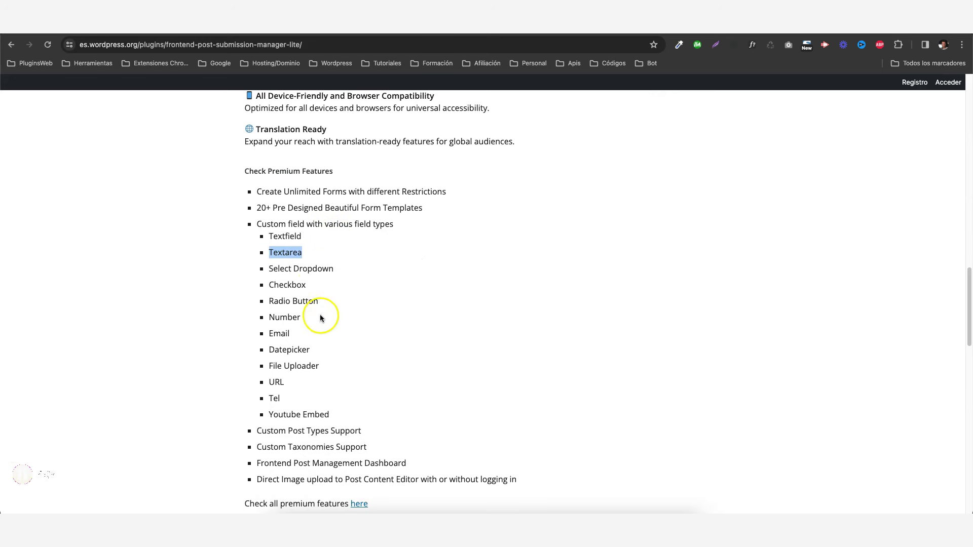
{"action": "left_click", "coordinate": [268, 270]}
{"action": "left_click_drag", "start_coordinate": [268, 269], "coordinate": [348, 398]}
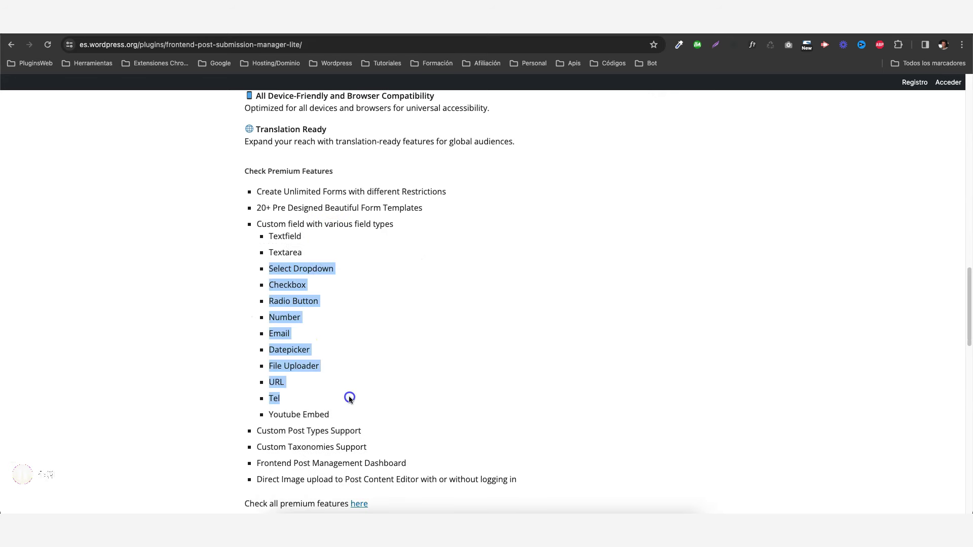
{"action": "left_click", "coordinate": [381, 389]}
Copy the plugin's full title and switch to the wp-admin tab.
{"action": "scroll", "coordinate": [473, 348], "scroll_direction": "up", "scroll_amount": 20}
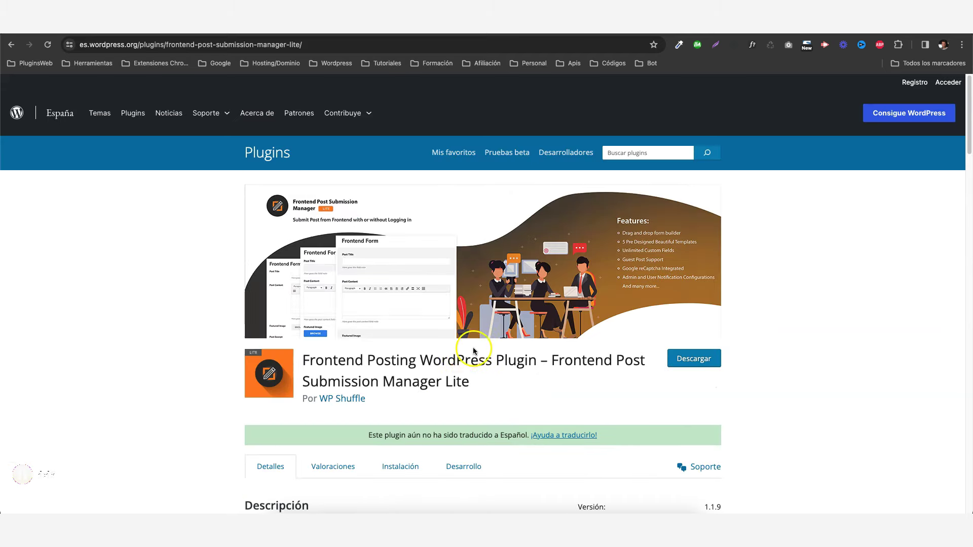
{"action": "triple_click", "coordinate": [399, 329]}
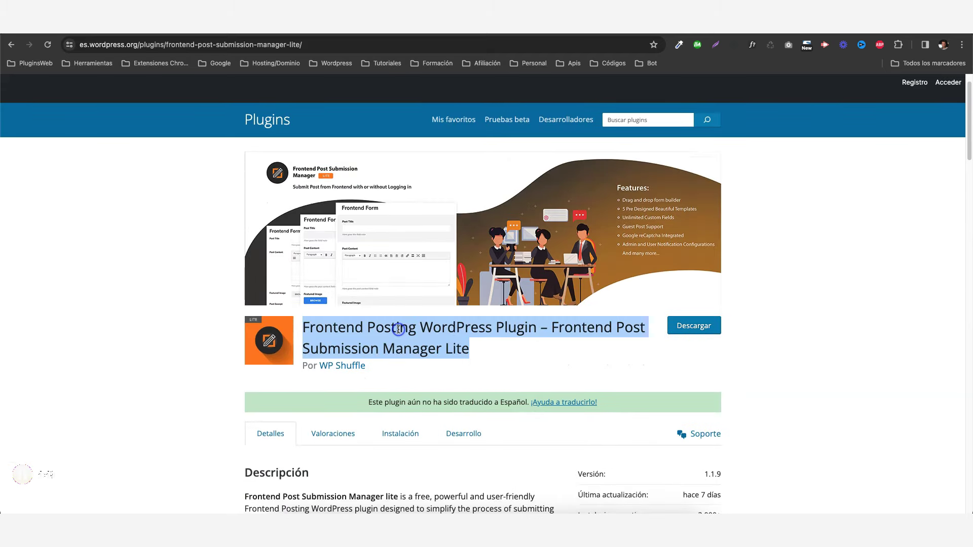
{"action": "key", "text": "ctrl+Tab"}
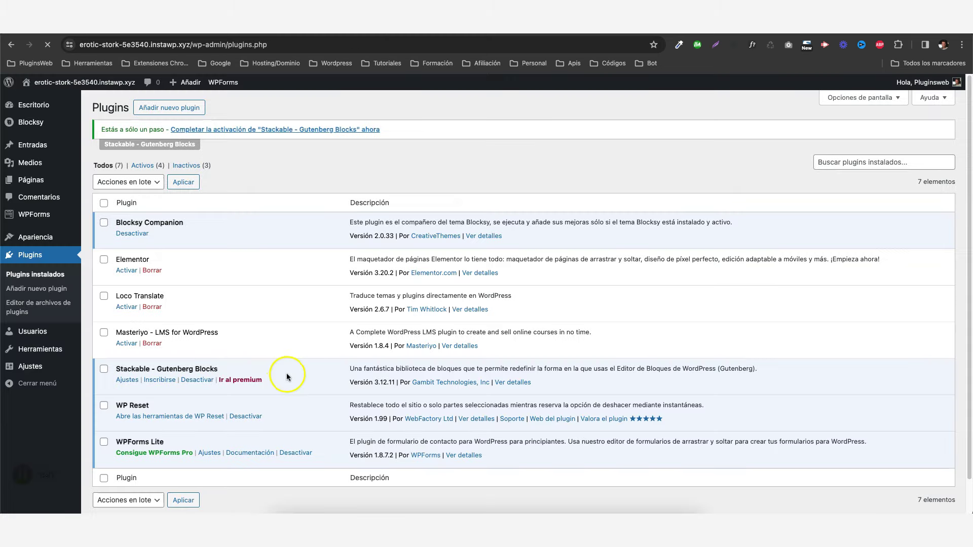
Search Añadir nuevo plugin for the pasted Frontend Post Submission Manager Lite title, install and activate it.
{"action": "left_click", "coordinate": [173, 108]}
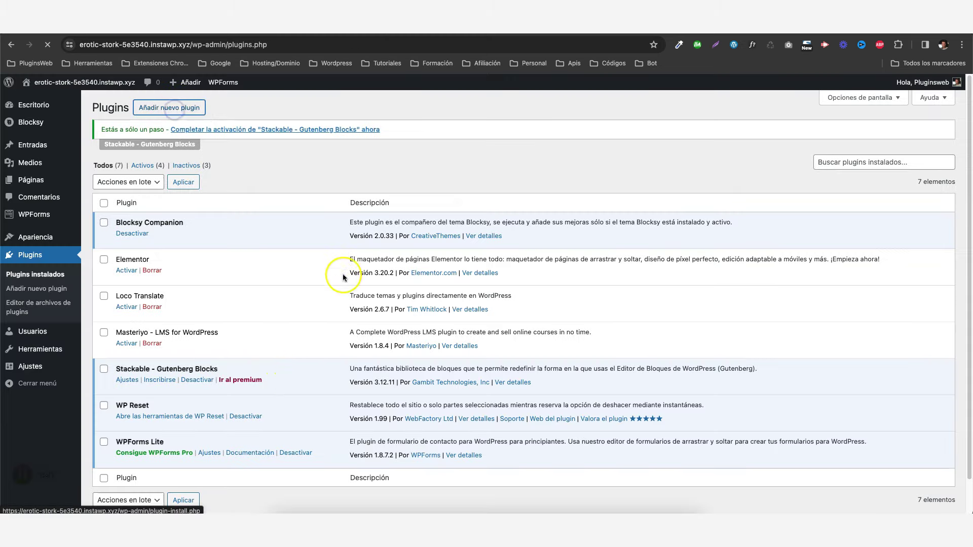
{"action": "left_click", "coordinate": [838, 168]}
{"action": "right_click", "coordinate": [838, 168]}
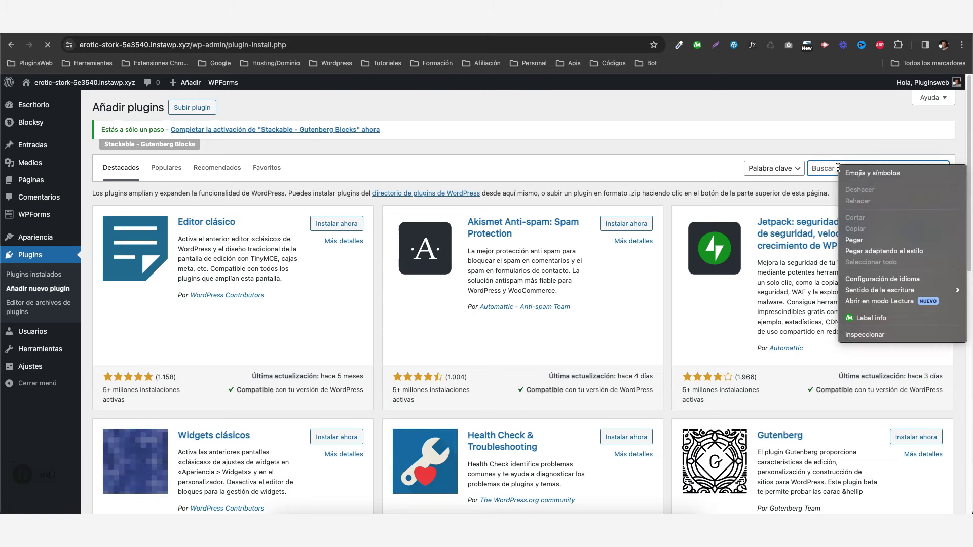
{"action": "left_click", "coordinate": [861, 242]}
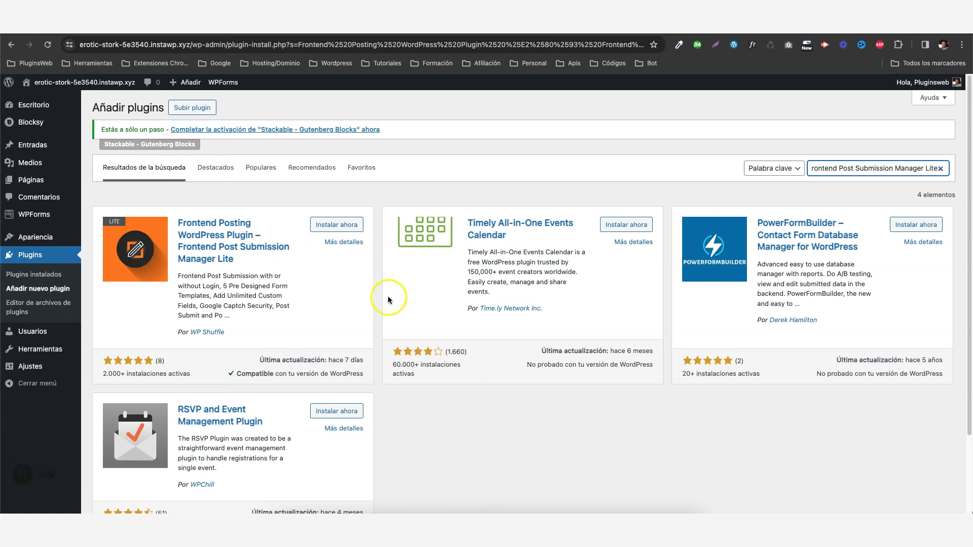
{"action": "key", "text": "Return"}
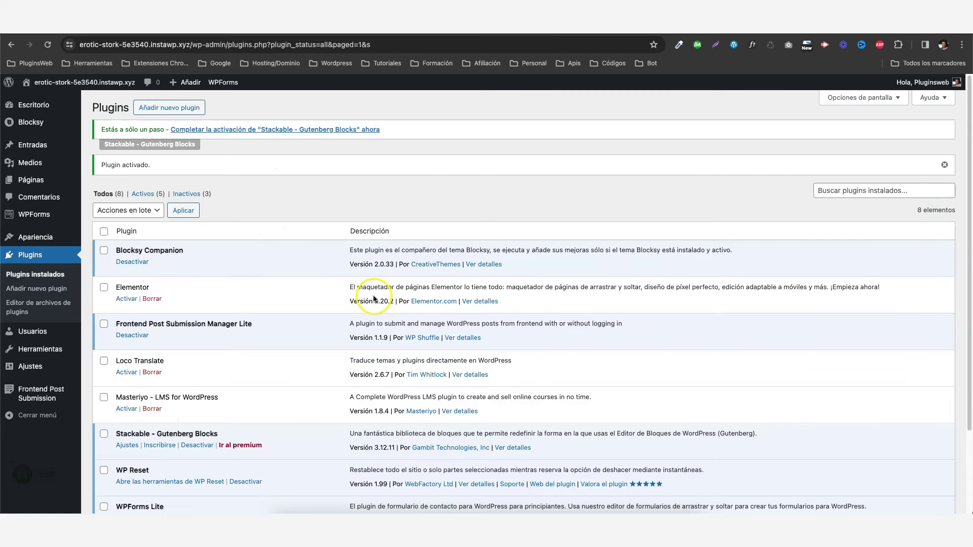
{"action": "scroll", "coordinate": [373, 299], "scroll_direction": "down", "scroll_amount": 1}
{"action": "mouse_move", "coordinate": [31, 393]}
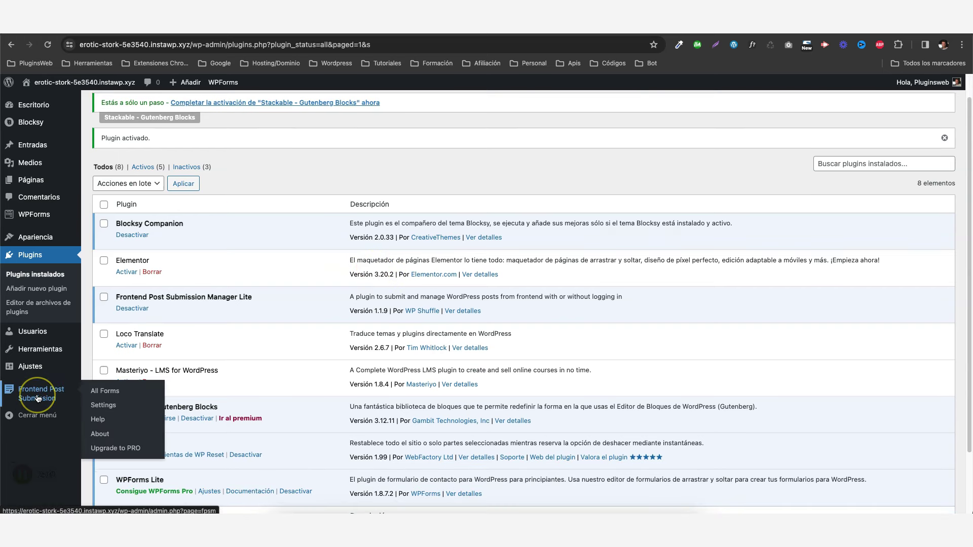
Check the plugin's Global Settings page, then go to All Forms.
{"action": "left_click", "coordinate": [107, 406]}
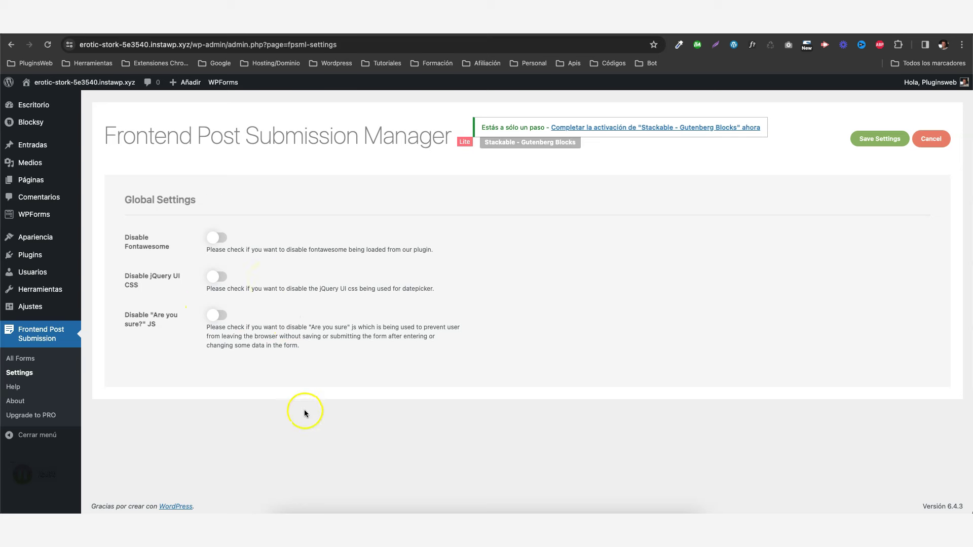
{"action": "left_click", "coordinate": [21, 358]}
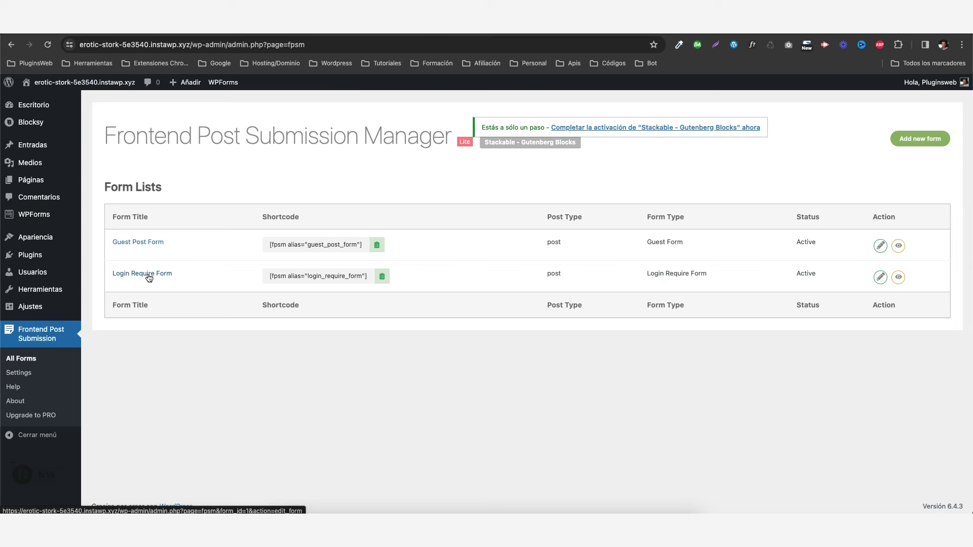
Open the Guest Post Form, keeping Post Status as Borrador and the current post author.
{"action": "left_click", "coordinate": [138, 243]}
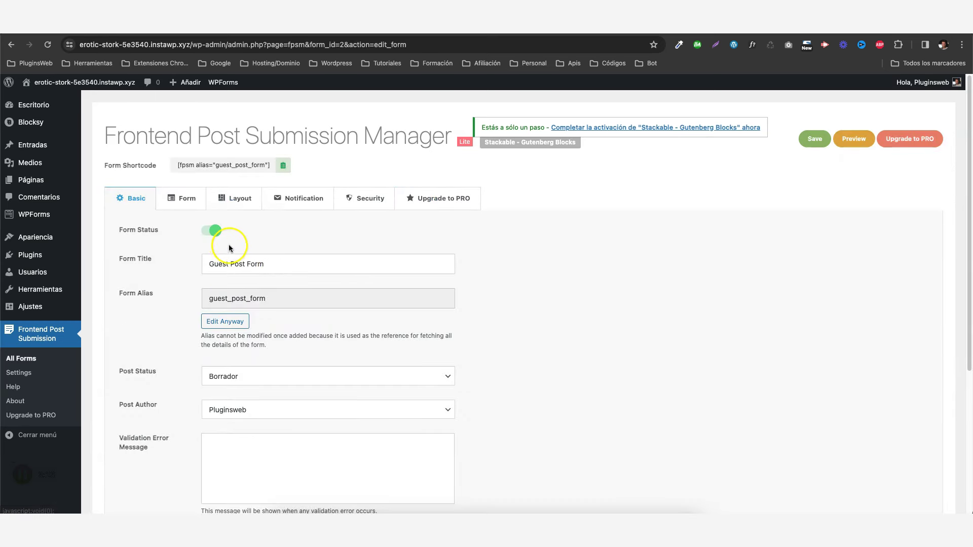
{"action": "scroll", "coordinate": [160, 256], "scroll_direction": "down", "scroll_amount": 1}
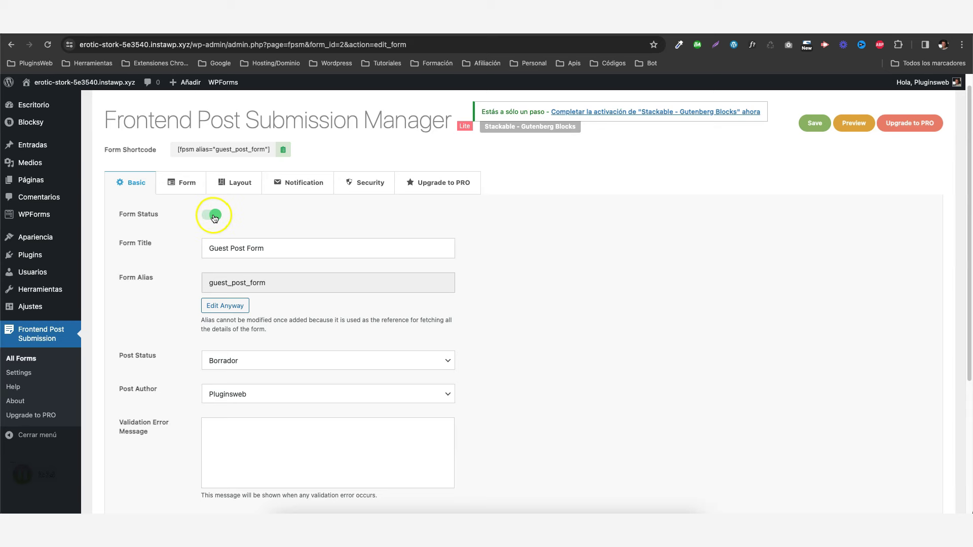
{"action": "scroll", "coordinate": [154, 253], "scroll_direction": "down", "scroll_amount": 1}
{"action": "left_click", "coordinate": [248, 237]}
{"action": "scroll", "coordinate": [163, 260], "scroll_direction": "down", "scroll_amount": 5}
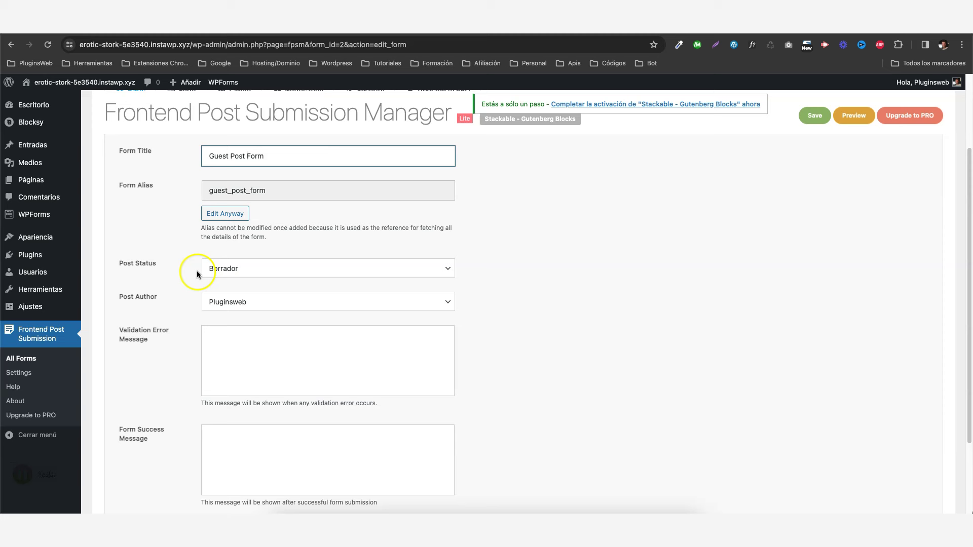
{"action": "left_click", "coordinate": [231, 276]}
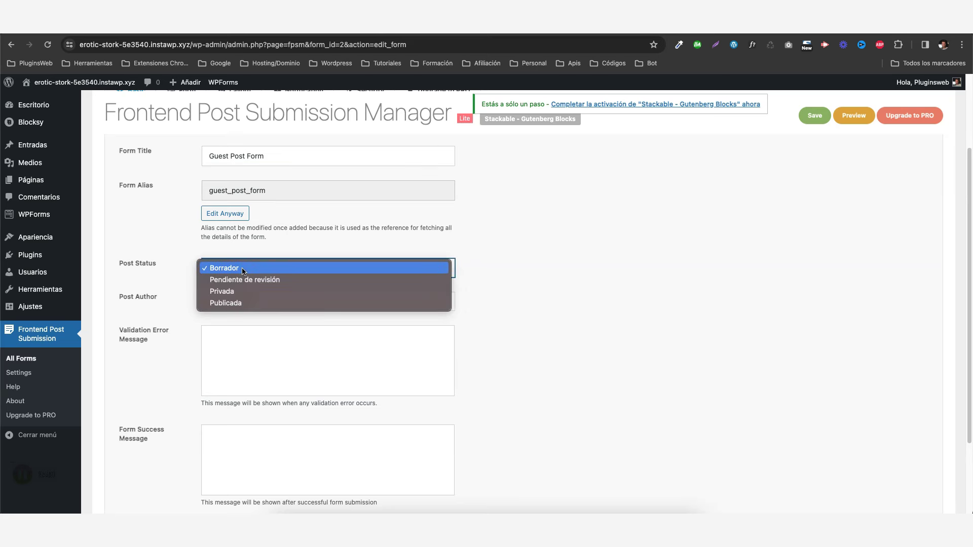
{"action": "left_click_drag", "start_coordinate": [242, 272], "coordinate": [253, 270]}
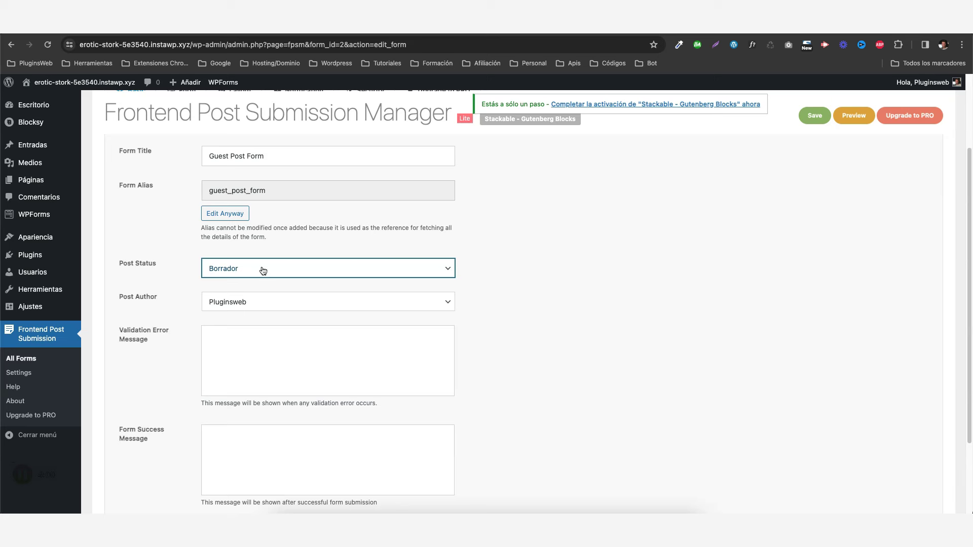
{"action": "scroll", "coordinate": [263, 271], "scroll_direction": "down", "scroll_amount": 1}
{"action": "left_click", "coordinate": [252, 283]}
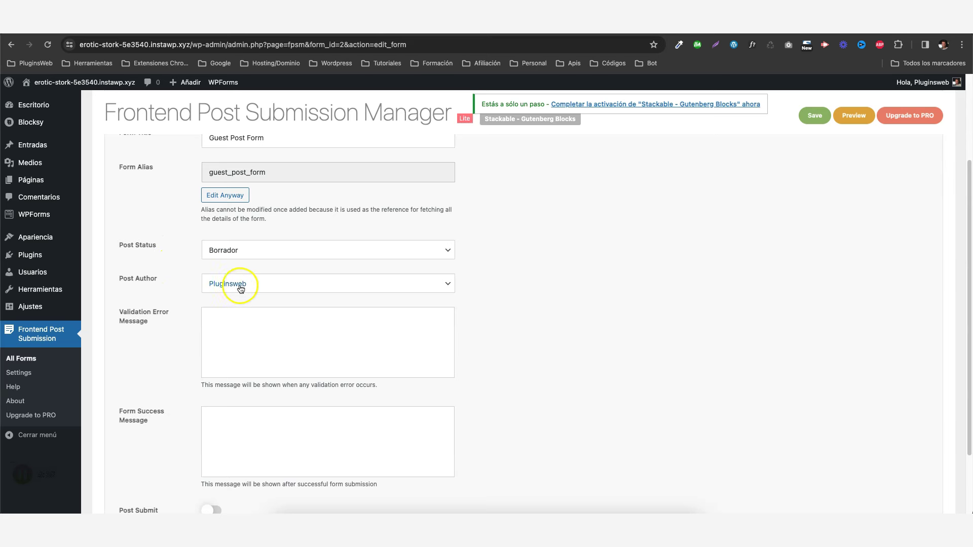
{"action": "left_click", "coordinate": [255, 284]}
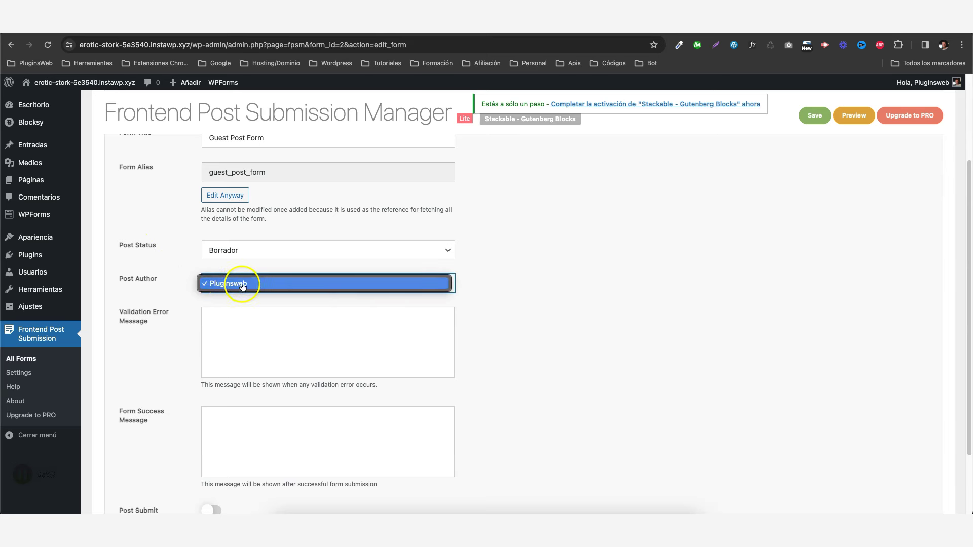
{"action": "left_click", "coordinate": [186, 254]}
{"action": "scroll", "coordinate": [184, 261], "scroll_direction": "down", "scroll_amount": 1}
Enter the Form Success Message 'La entrada se ha subido con écito!'.
{"action": "left_click", "coordinate": [229, 296]}
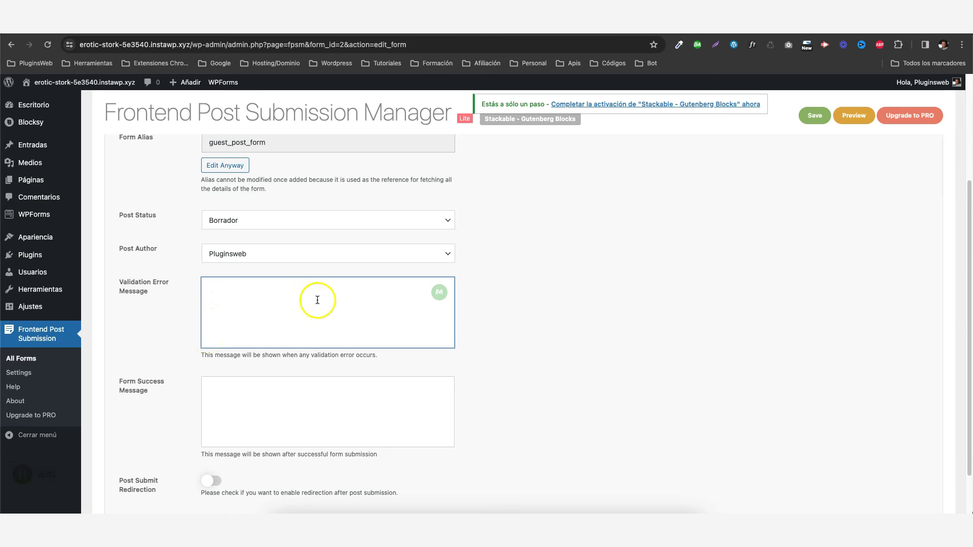
{"action": "scroll", "coordinate": [304, 292], "scroll_direction": "down", "scroll_amount": 2}
{"action": "left_click", "coordinate": [243, 343]}
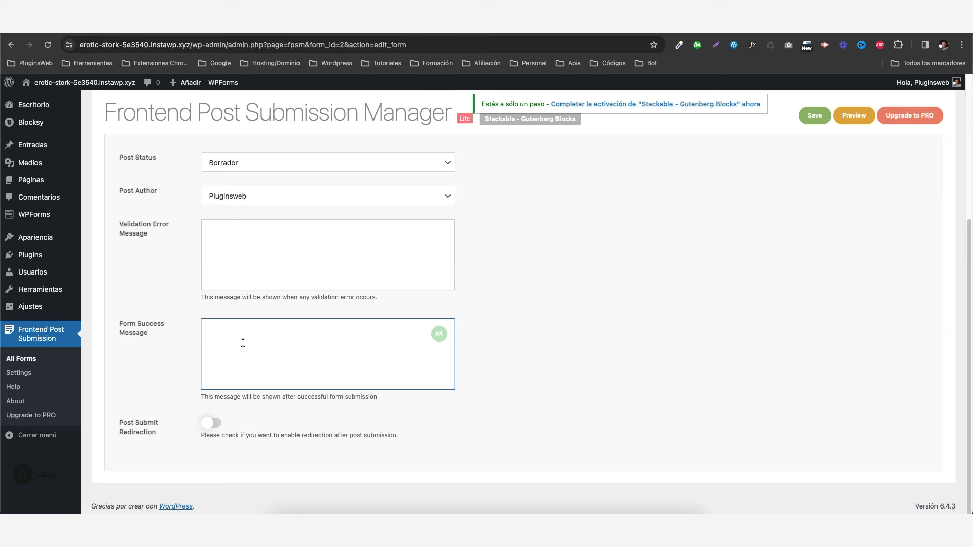
{"action": "type", "text": "La entrada se ha subido con éc"}
{"action": "type", "text": "ito!"}
{"action": "key", "text": "Tab"}
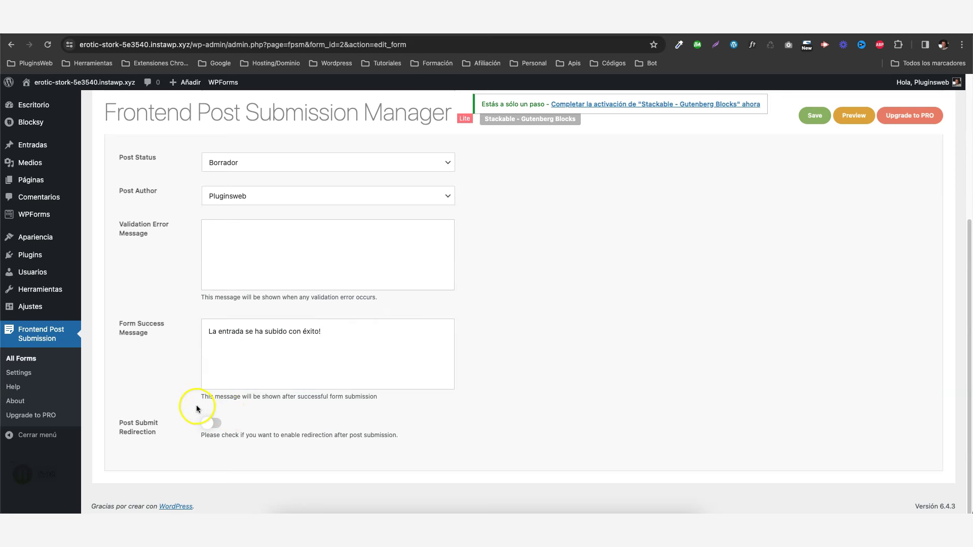
Leave Post Submit Redirection off and save the form settings.
{"action": "left_click", "coordinate": [211, 423]}
{"action": "scroll", "coordinate": [238, 407], "scroll_direction": "down", "scroll_amount": 2}
{"action": "left_click", "coordinate": [233, 399]}
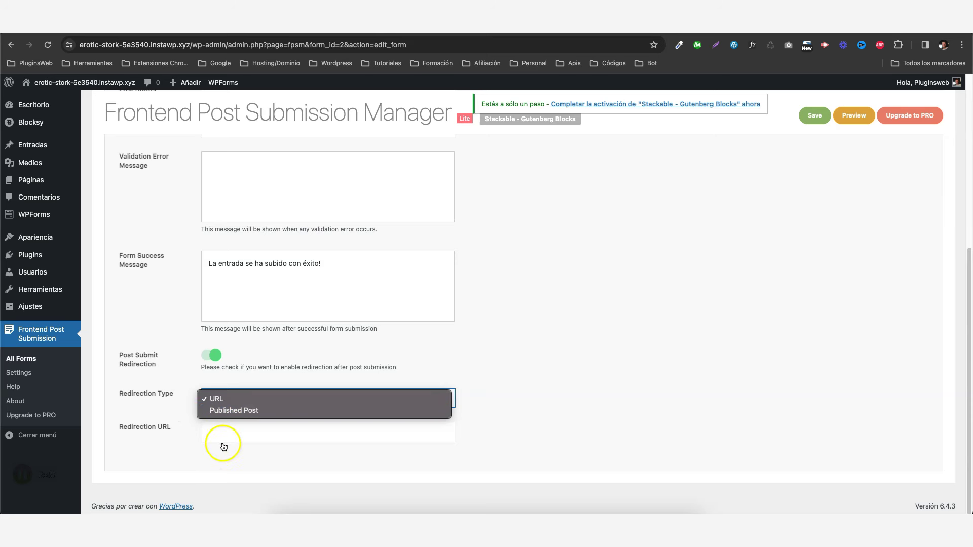
{"action": "left_click", "coordinate": [188, 379]}
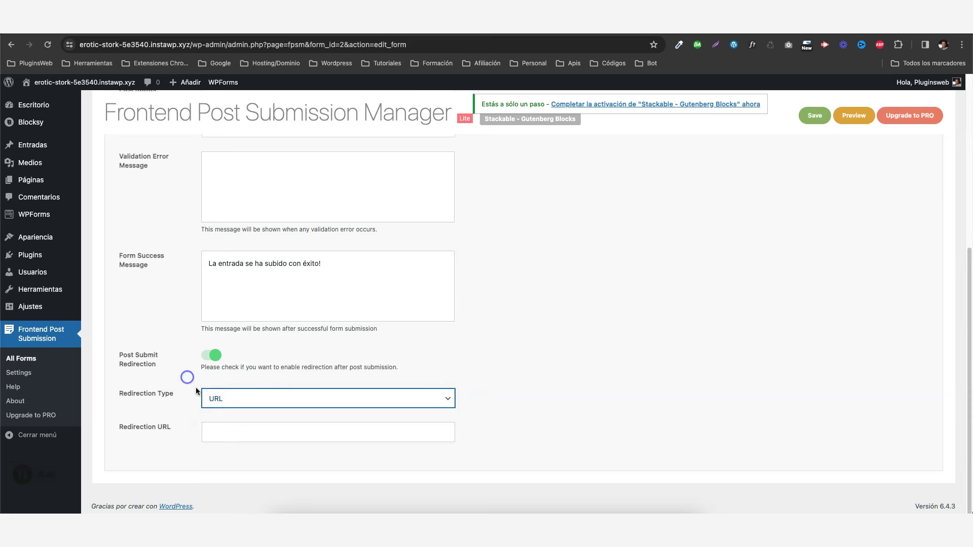
{"action": "left_click", "coordinate": [213, 355]}
{"action": "scroll", "coordinate": [280, 381], "scroll_direction": "up", "scroll_amount": 1}
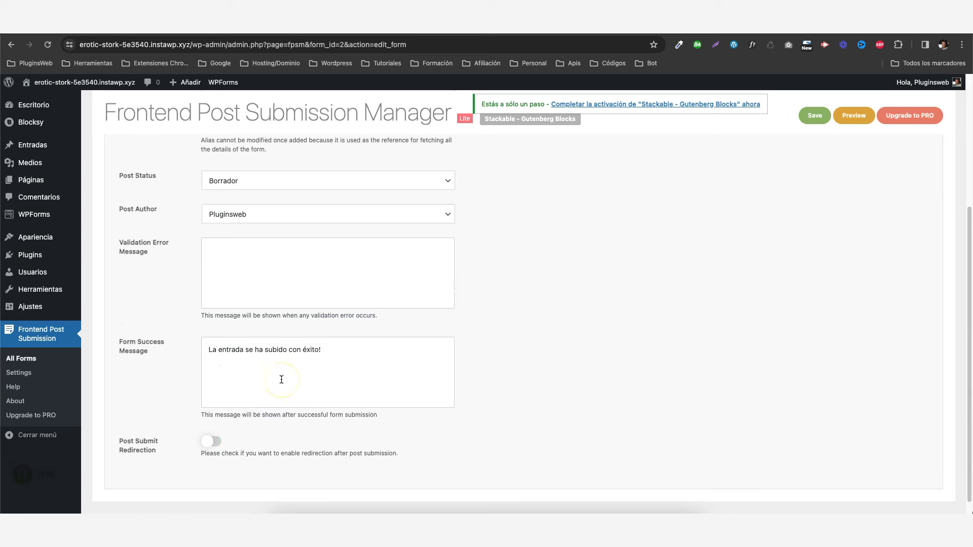
{"action": "scroll", "coordinate": [361, 385], "scroll_direction": "up", "scroll_amount": 5}
{"action": "left_click", "coordinate": [811, 119]}
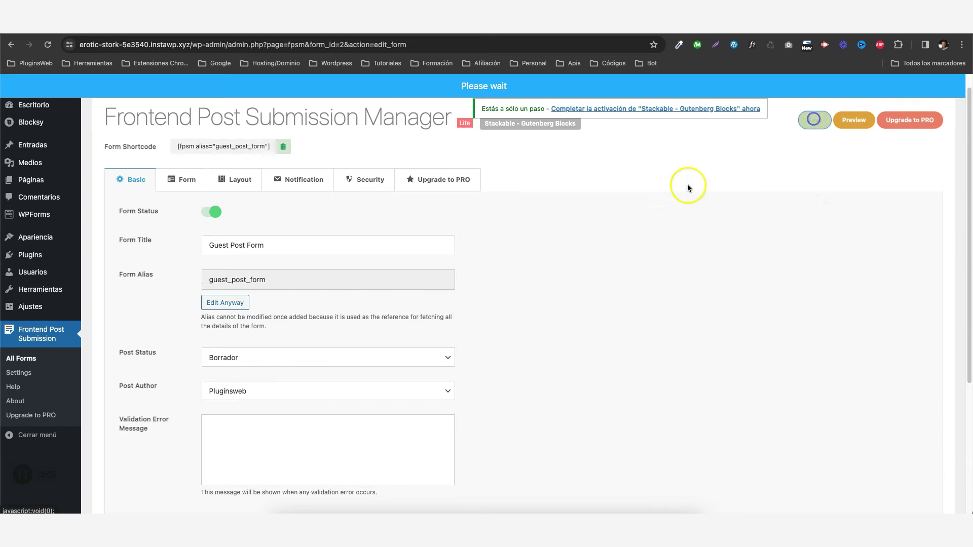
Relabel the Post Title field 'Título' in the Form tab's field settings.
{"action": "left_click", "coordinate": [178, 181]}
{"action": "scroll", "coordinate": [306, 276], "scroll_direction": "down", "scroll_amount": 3}
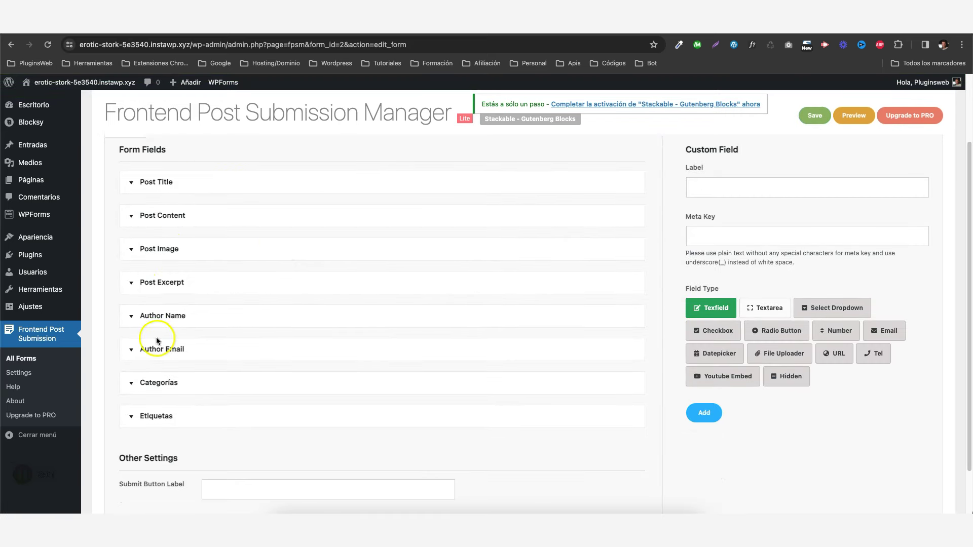
{"action": "left_click", "coordinate": [132, 188]}
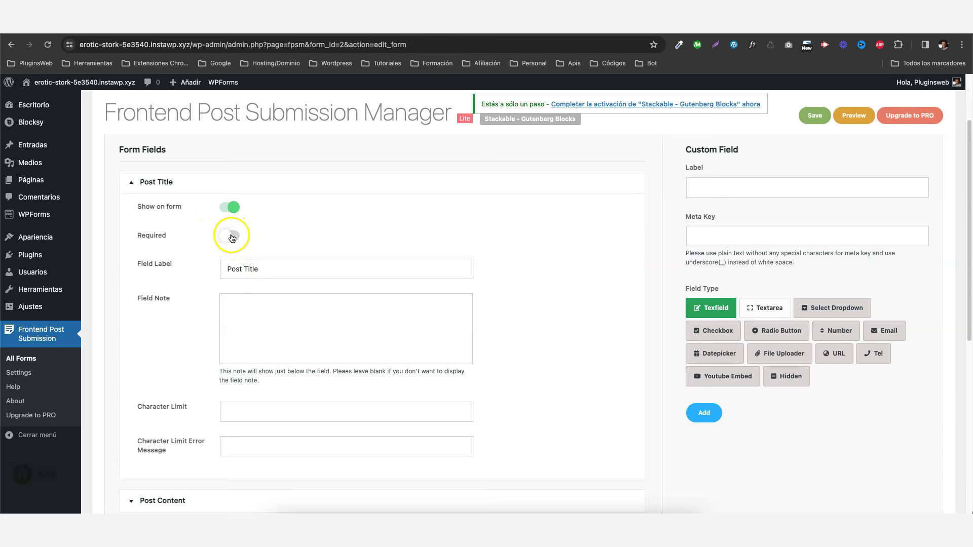
{"action": "left_click_drag", "start_coordinate": [283, 272], "coordinate": [198, 270]}
{"action": "type", "text": "Título"}
Look over the Post Title field note, character limit and limit error message.
{"action": "left_click", "coordinate": [252, 314]}
{"action": "left_click", "coordinate": [238, 310]}
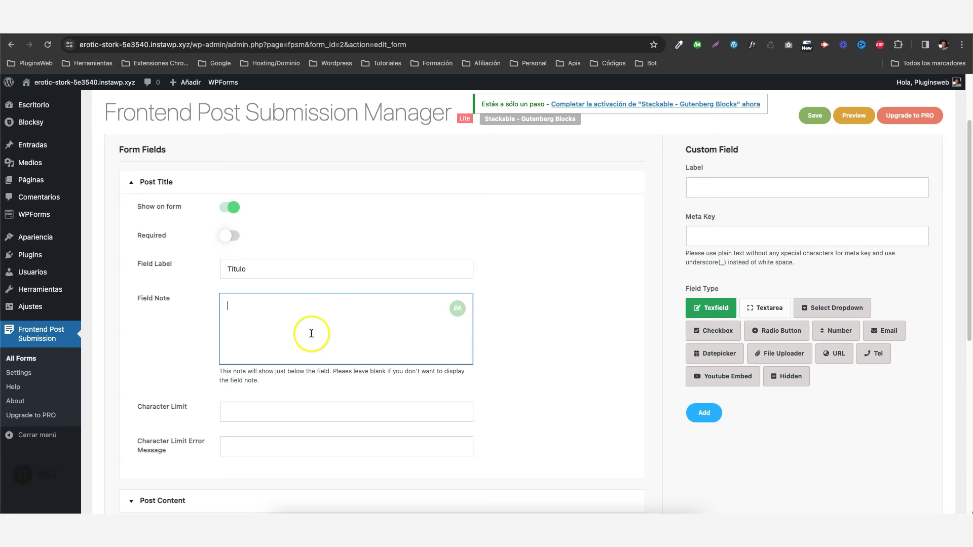
{"action": "scroll", "coordinate": [324, 270], "scroll_direction": "down", "scroll_amount": 1}
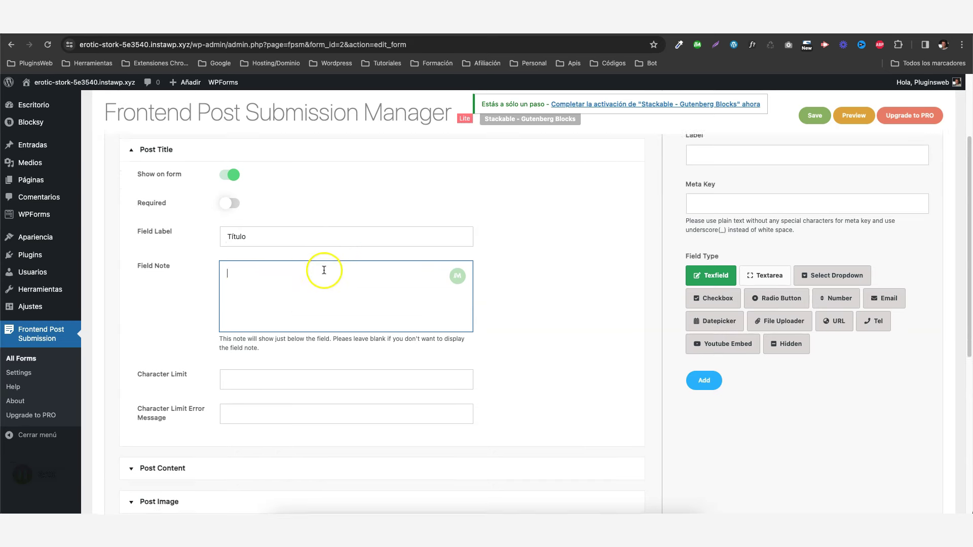
{"action": "scroll", "coordinate": [324, 270], "scroll_direction": "down", "scroll_amount": 3}
{"action": "left_click", "coordinate": [246, 288]}
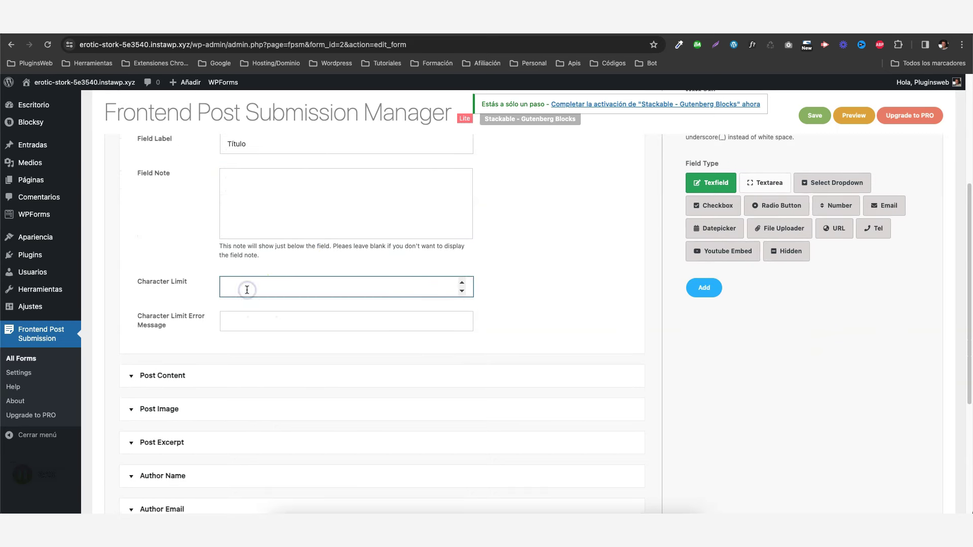
{"action": "left_click", "coordinate": [228, 324]}
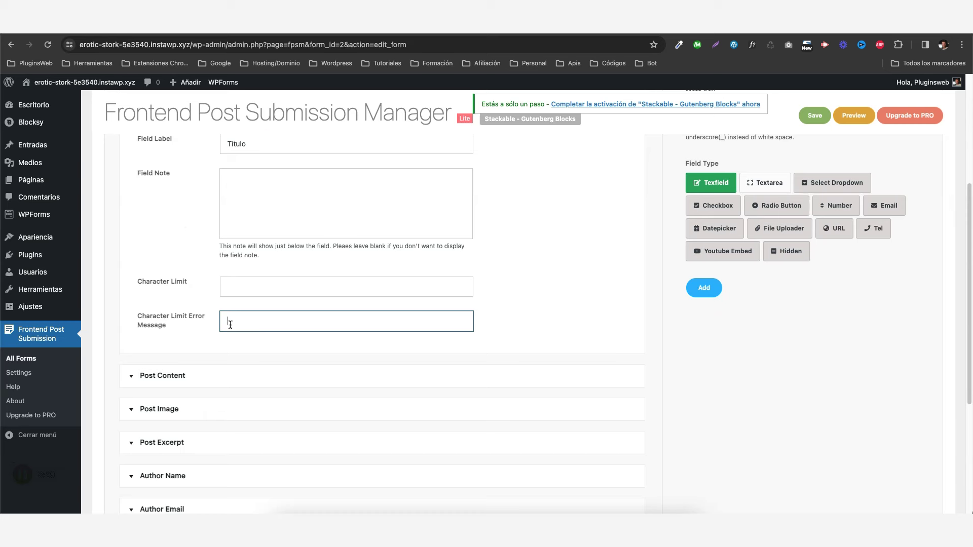
{"action": "scroll", "coordinate": [260, 278], "scroll_direction": "down", "scroll_amount": 3}
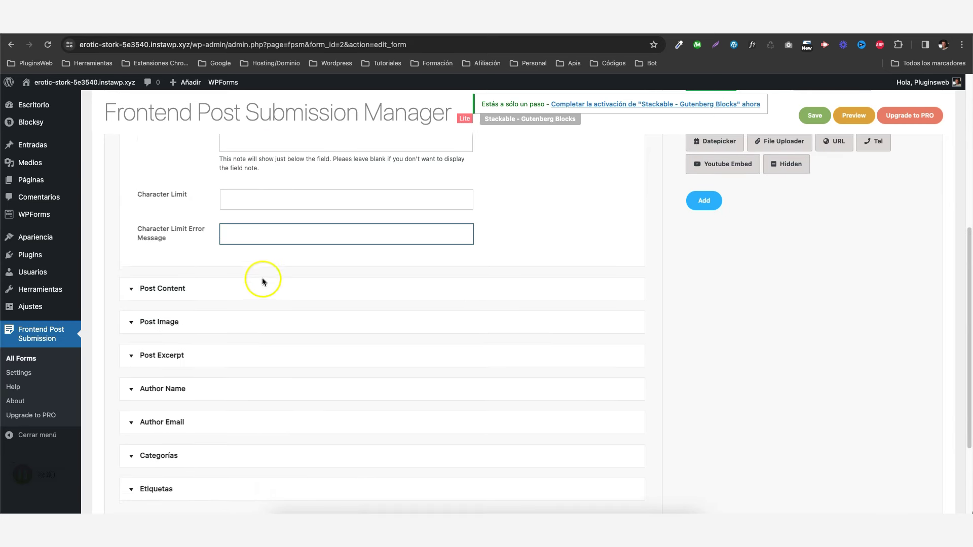
Relabel the Post Content field 'Contenido'.
{"action": "left_click", "coordinate": [139, 289]}
{"action": "scroll", "coordinate": [300, 272], "scroll_direction": "down", "scroll_amount": 1}
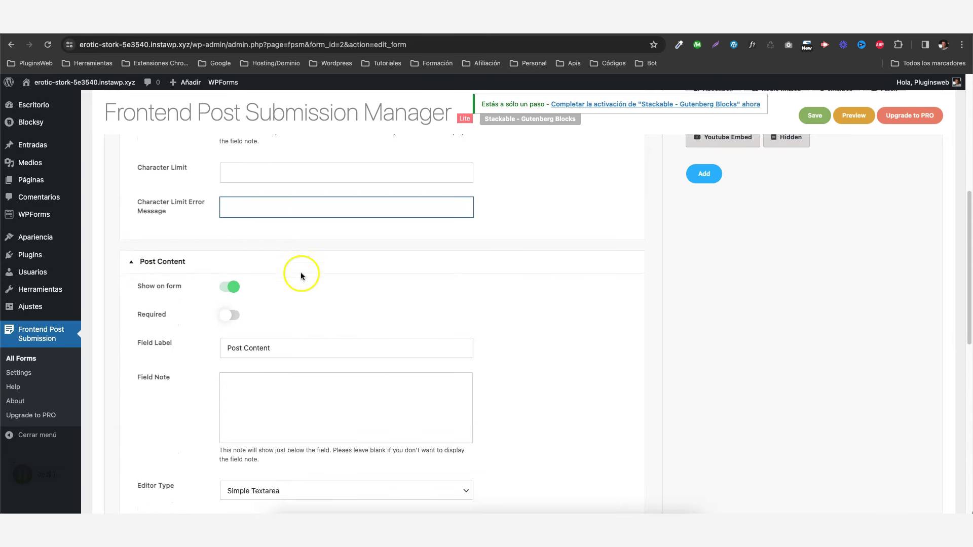
{"action": "left_click_drag", "start_coordinate": [273, 348], "coordinate": [215, 344]}
{"action": "type", "text": "C"}
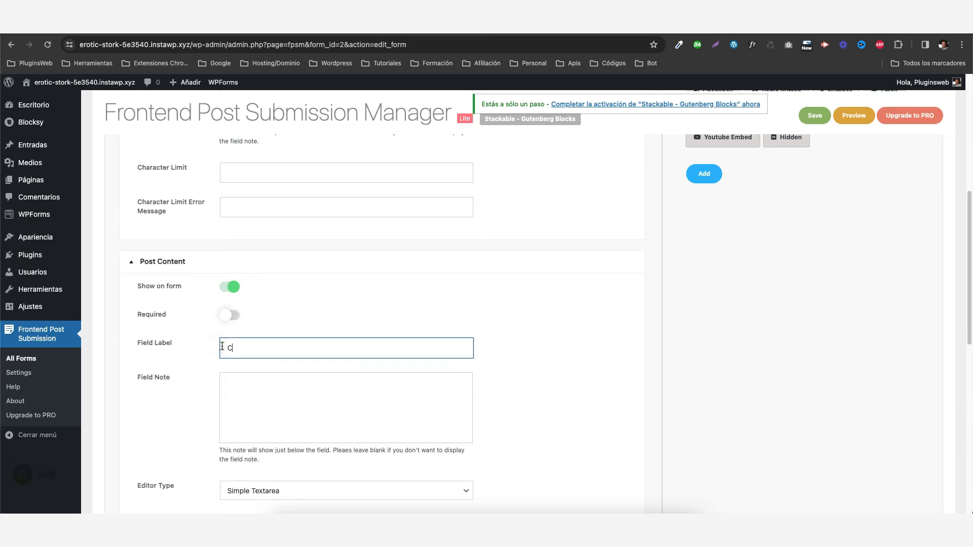
{"action": "type", "text": "ontenido"}
{"action": "scroll", "coordinate": [359, 303], "scroll_direction": "down", "scroll_amount": 3}
{"action": "left_click", "coordinate": [275, 319]}
Switch Post Content to the Rich Text Editor with an editor height of 1.
{"action": "scroll", "coordinate": [296, 305], "scroll_direction": "down", "scroll_amount": 3}
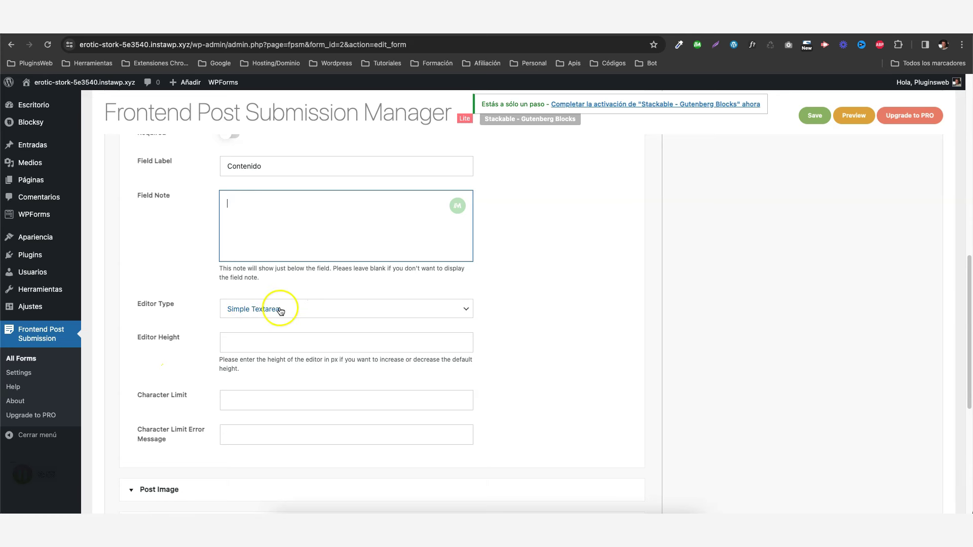
{"action": "left_click", "coordinate": [278, 309]}
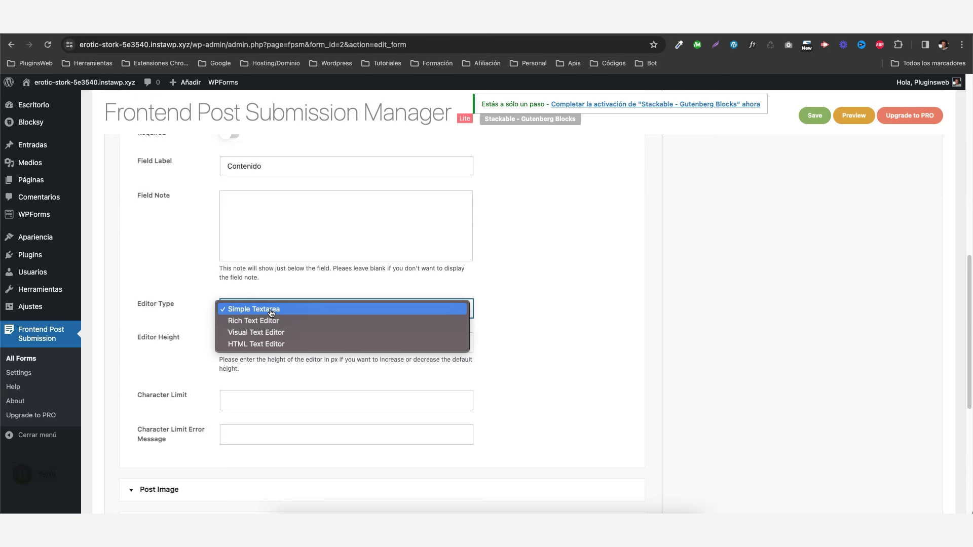
{"action": "left_click", "coordinate": [254, 322]}
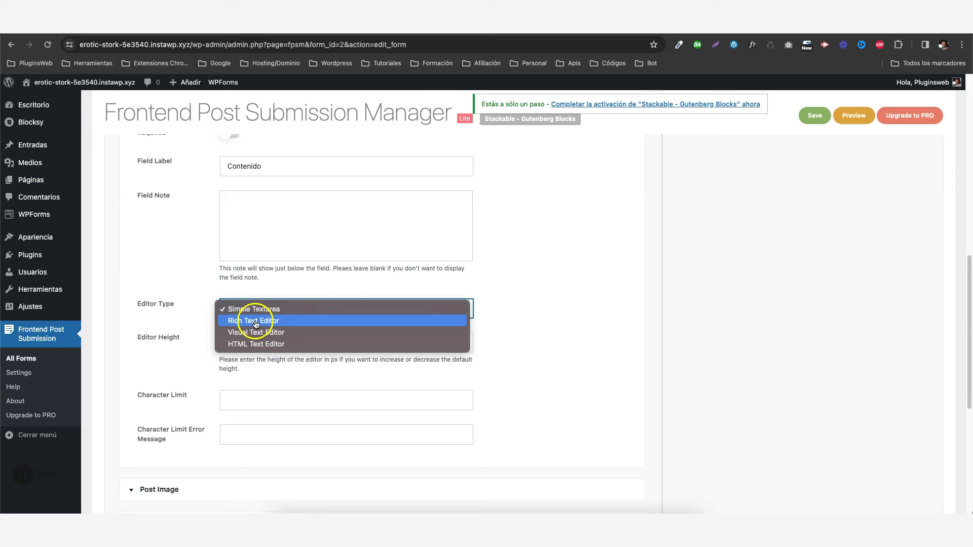
{"action": "scroll", "coordinate": [218, 294], "scroll_direction": "down", "scroll_amount": 1}
{"action": "left_click", "coordinate": [257, 314]}
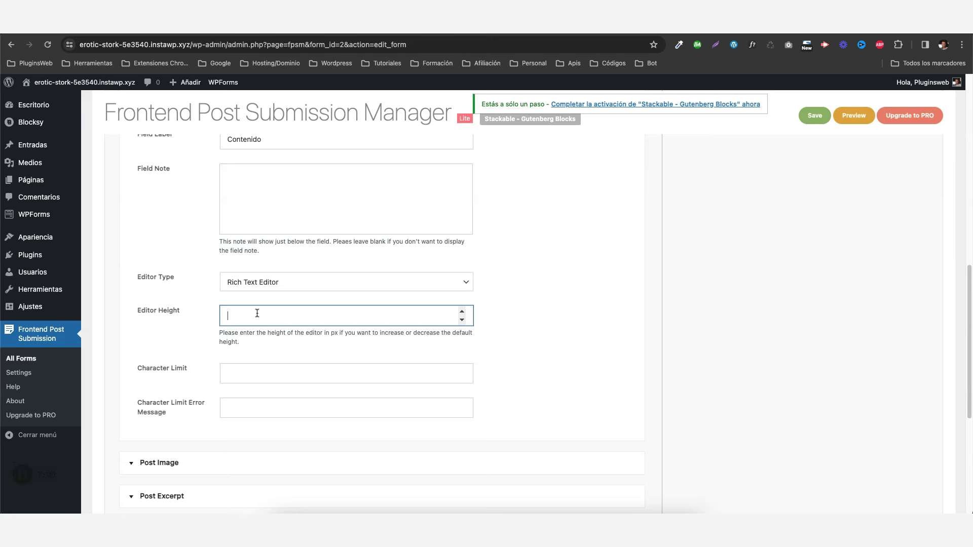
{"action": "type", "text": "1"}
{"action": "scroll", "coordinate": [203, 317], "scroll_direction": "down", "scroll_amount": 1}
{"action": "left_click", "coordinate": [237, 350]}
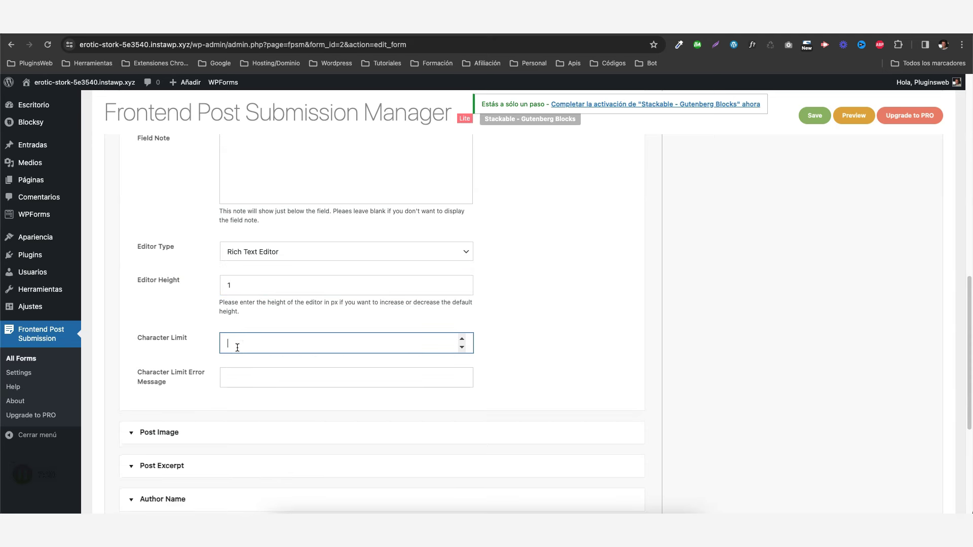
{"action": "left_click", "coordinate": [237, 384]}
{"action": "scroll", "coordinate": [239, 326], "scroll_direction": "down", "scroll_amount": 4}
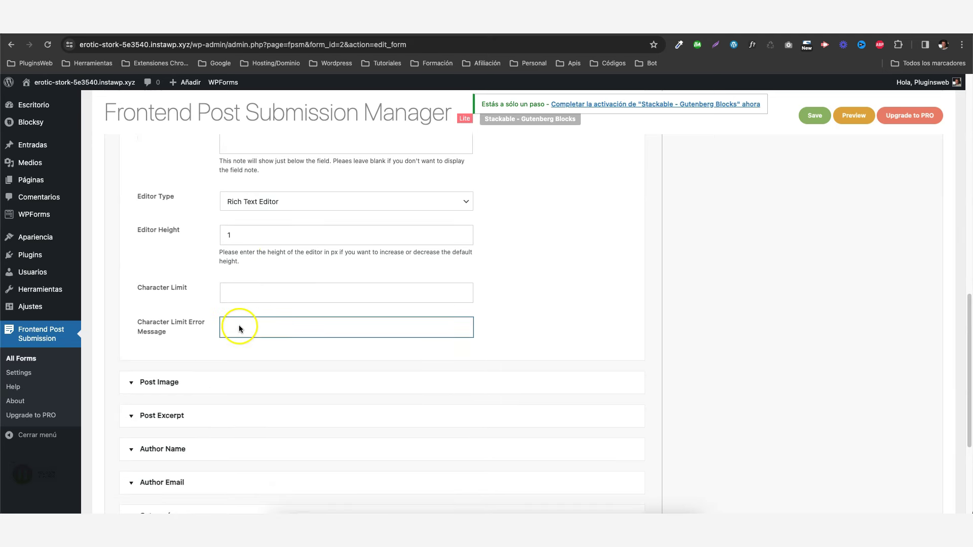
Show the Post Image field on the form, labelled 'Imagen Destacada'.
{"action": "left_click", "coordinate": [210, 327]}
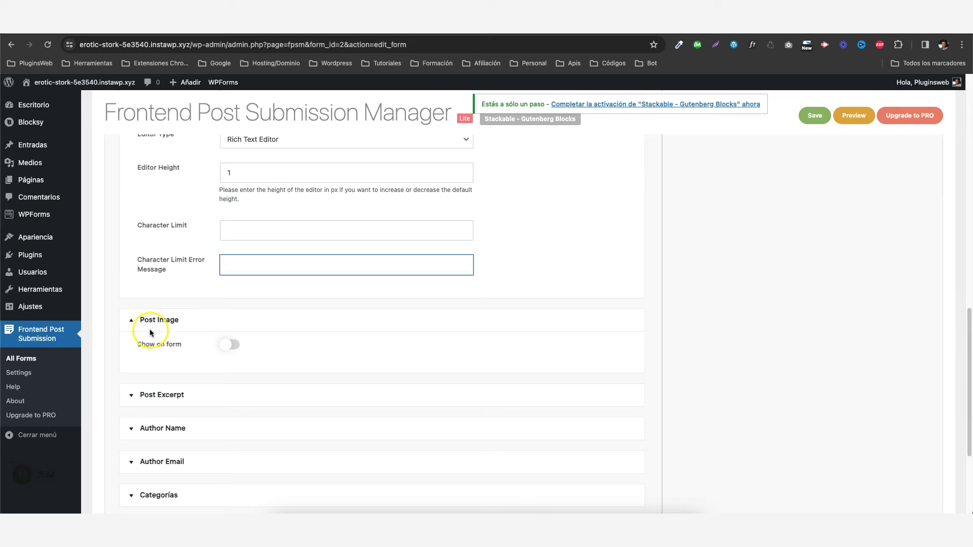
{"action": "left_click", "coordinate": [228, 347]}
{"action": "scroll", "coordinate": [297, 340], "scroll_direction": "down", "scroll_amount": 2}
{"action": "left_click", "coordinate": [286, 305]}
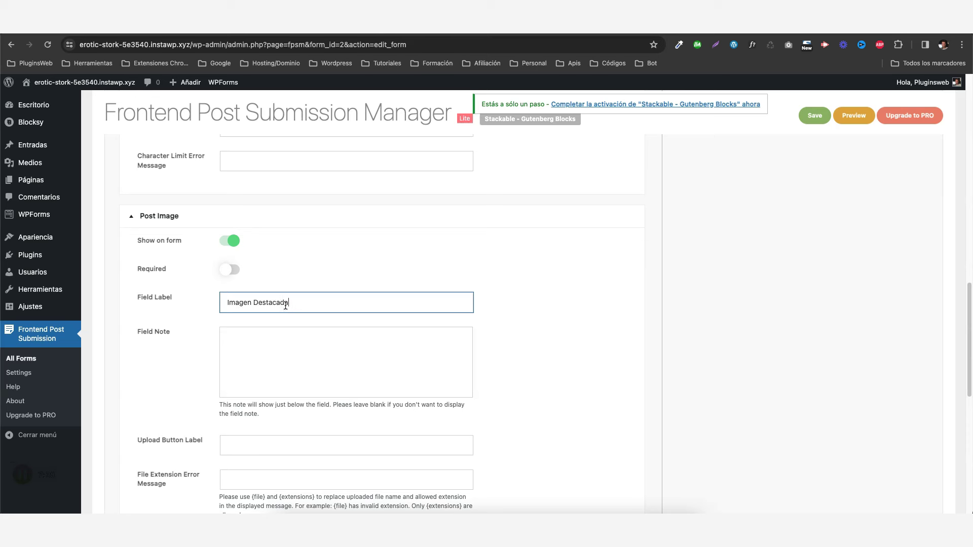
{"action": "left_click", "coordinate": [350, 262]}
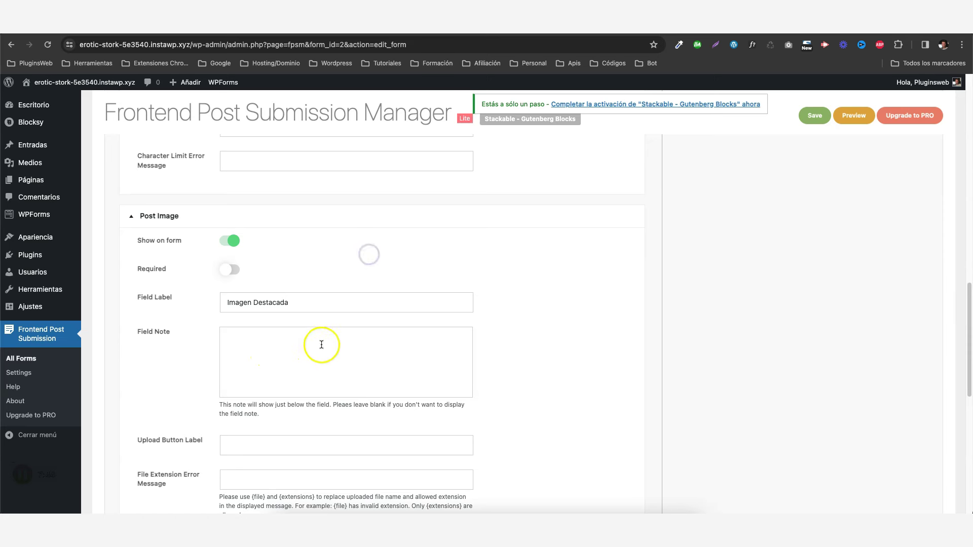
Set the Post Image Upload Button Label to 'Subir Imagen'.
{"action": "scroll", "coordinate": [325, 339], "scroll_direction": "down", "scroll_amount": 2}
{"action": "scroll", "coordinate": [339, 339], "scroll_direction": "down", "scroll_amount": 1}
{"action": "left_click", "coordinate": [246, 299]}
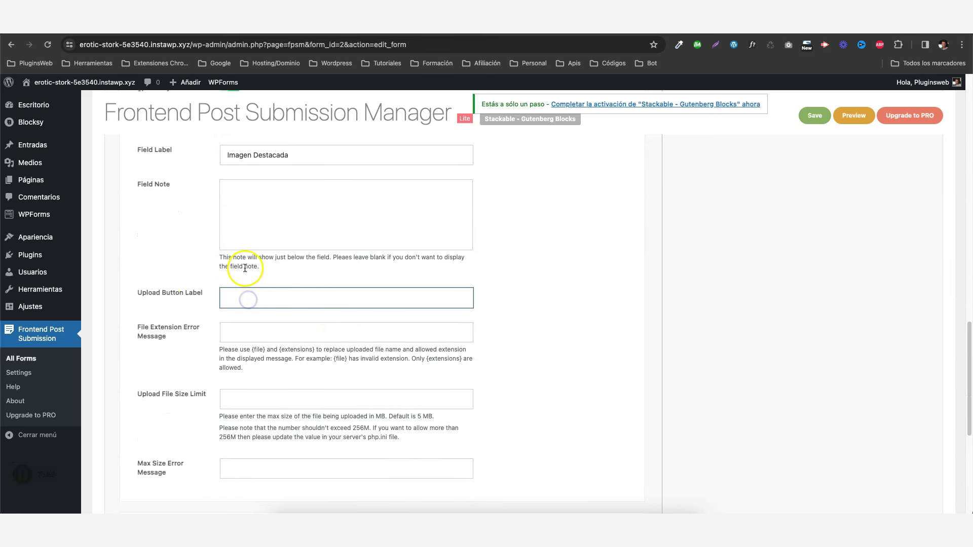
{"action": "type", "text": "Subir Imagen"}
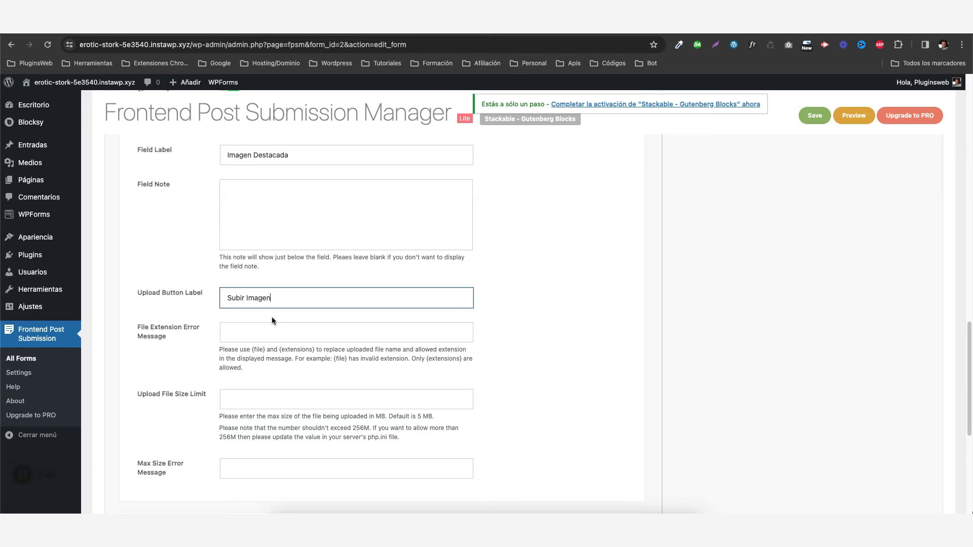
Review the file extension error, upload size limit (default 5 MB) and max size error settings.
{"action": "scroll", "coordinate": [272, 317], "scroll_direction": "down", "scroll_amount": 1}
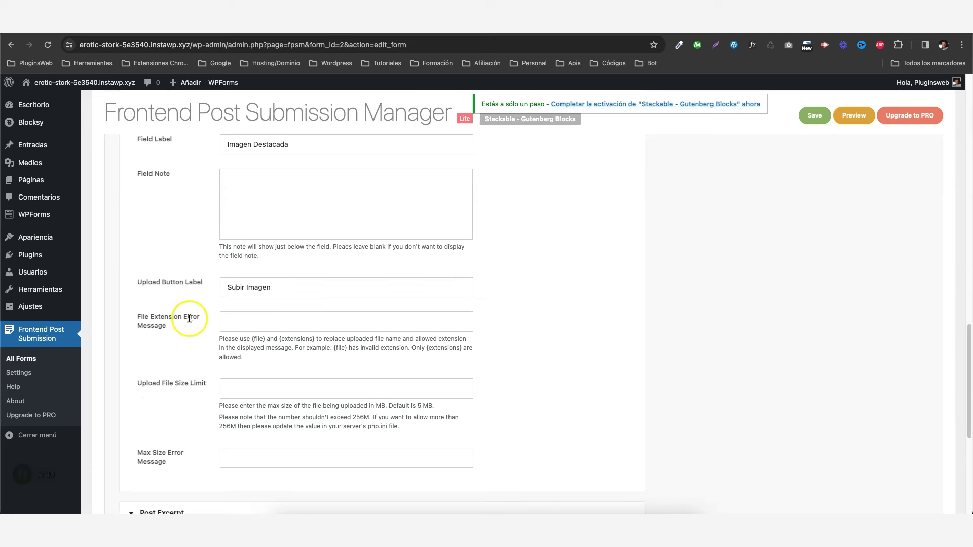
{"action": "left_click", "coordinate": [258, 325]}
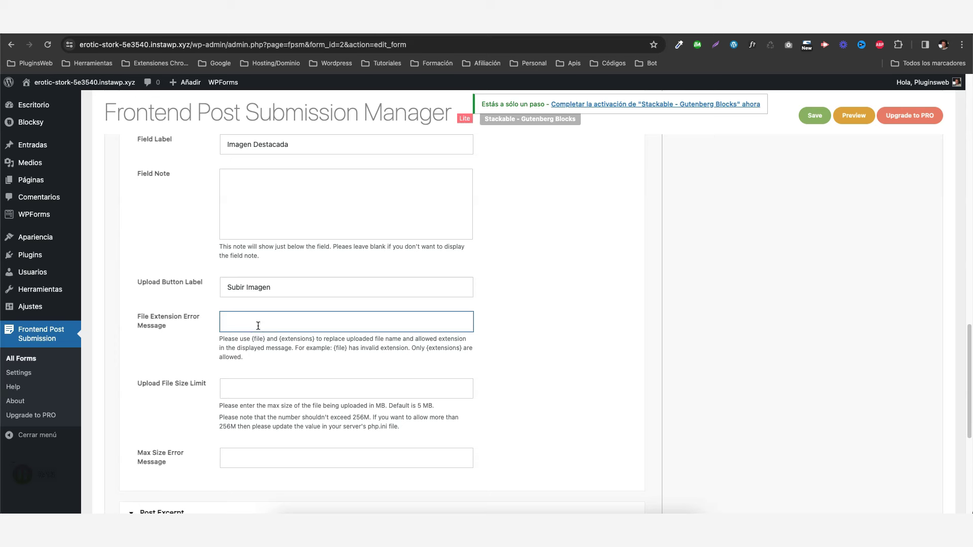
{"action": "left_click", "coordinate": [290, 325]}
{"action": "scroll", "coordinate": [290, 325], "scroll_direction": "down", "scroll_amount": 3}
{"action": "left_click", "coordinate": [261, 324]}
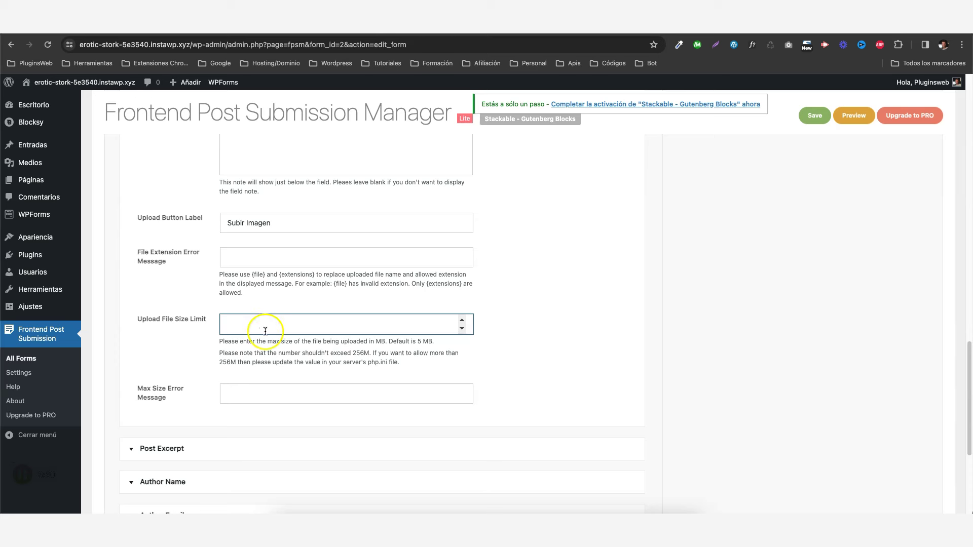
{"action": "left_click_drag", "start_coordinate": [417, 342], "coordinate": [437, 343]}
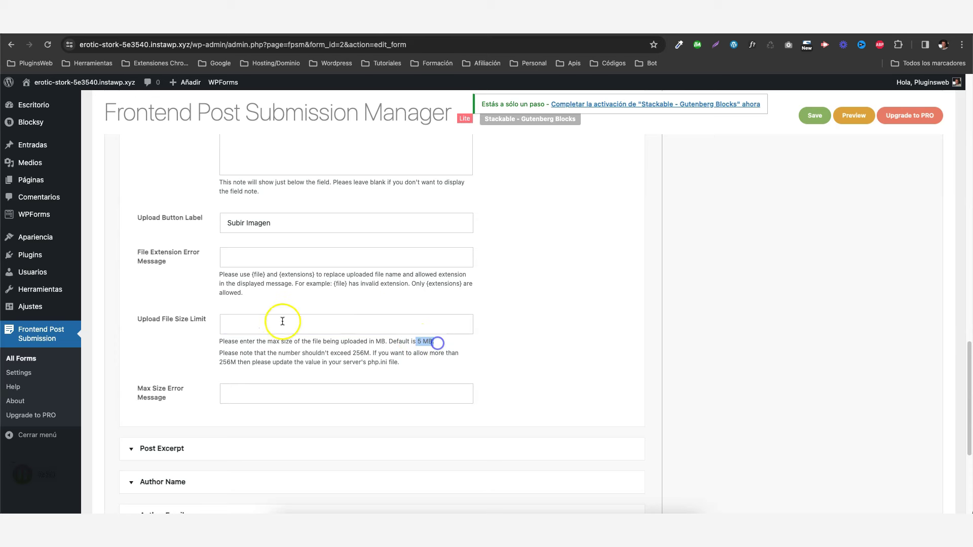
{"action": "scroll", "coordinate": [210, 366], "scroll_direction": "down", "scroll_amount": 3}
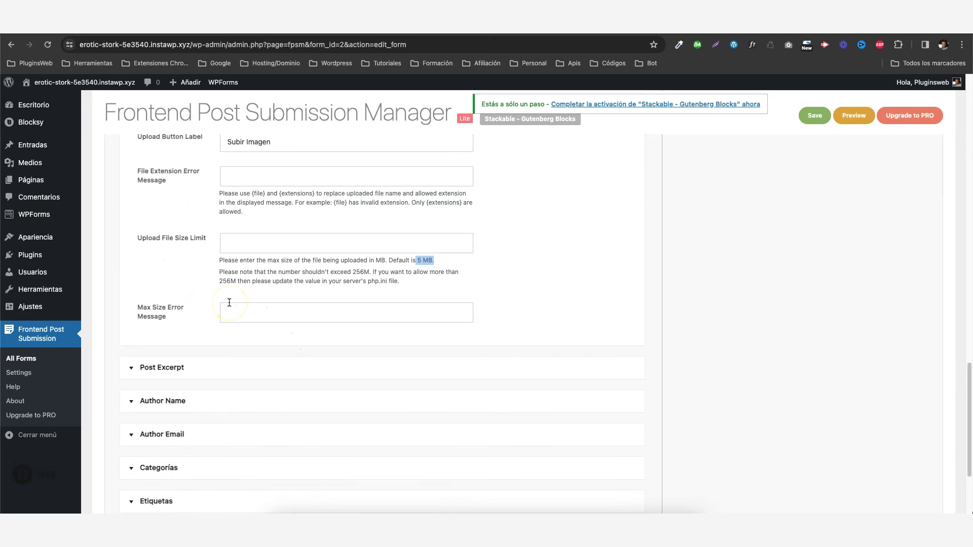
{"action": "left_click", "coordinate": [241, 315]}
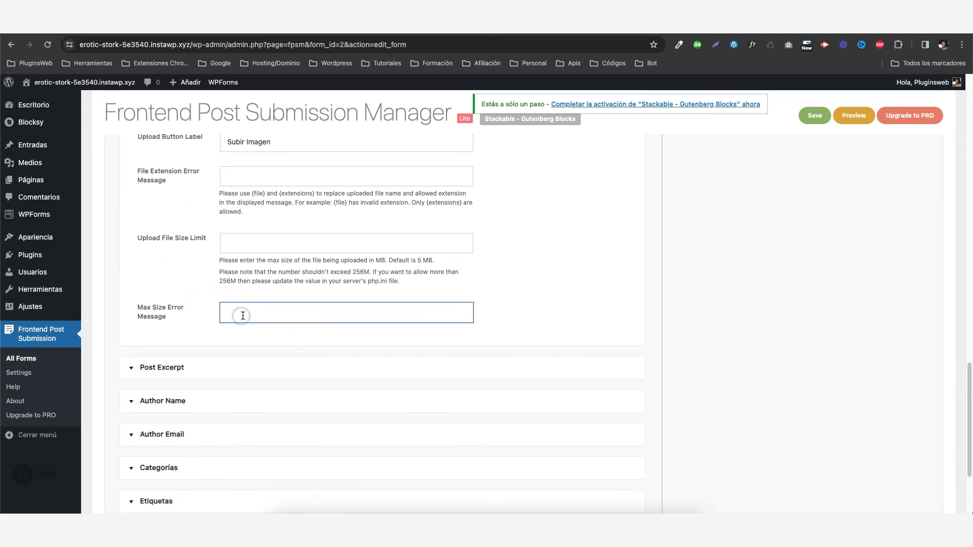
{"action": "scroll", "coordinate": [243, 317], "scroll_direction": "down", "scroll_amount": 3}
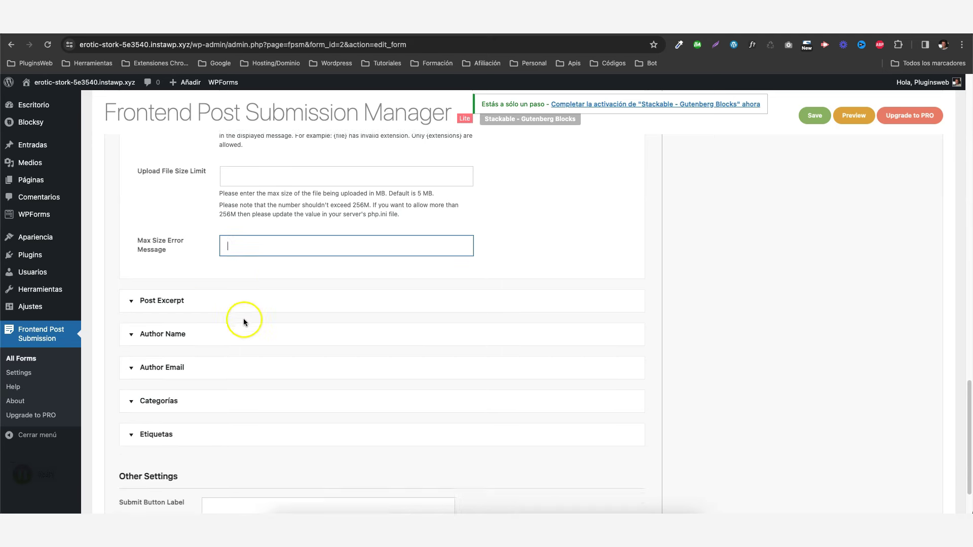
Toggle Post Excerpt's Show on form on and back off, leaving it hidden.
{"action": "left_click", "coordinate": [131, 292]}
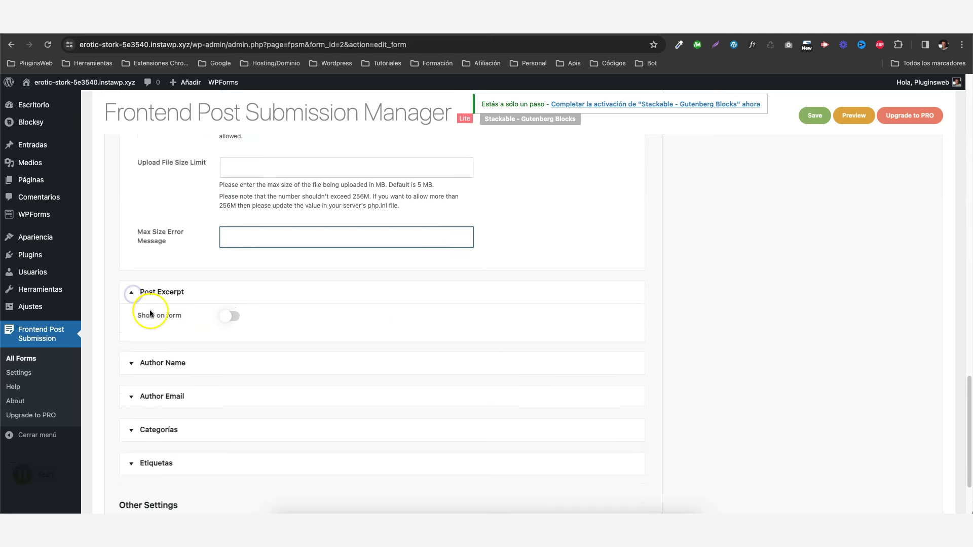
{"action": "left_click", "coordinate": [230, 316]}
{"action": "scroll", "coordinate": [314, 310], "scroll_direction": "down", "scroll_amount": 2}
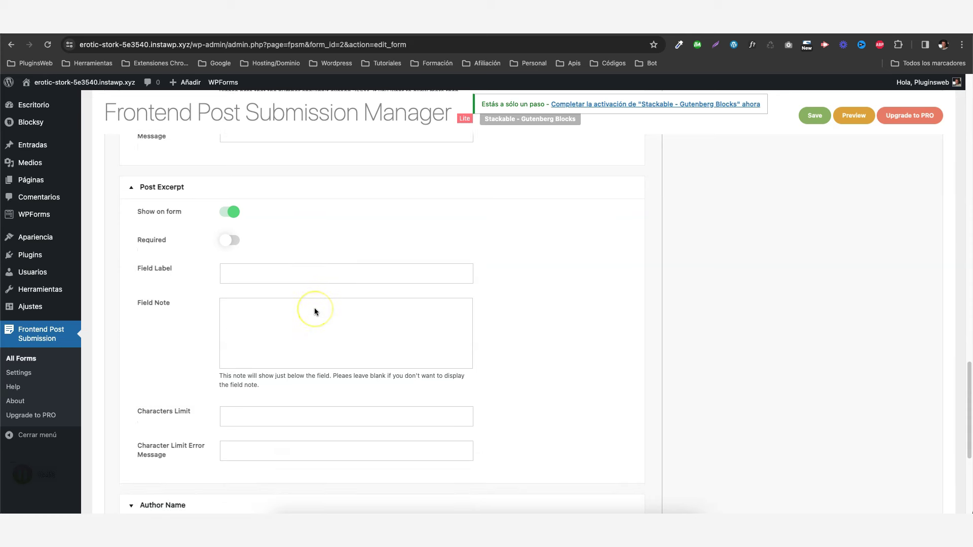
{"action": "left_click", "coordinate": [231, 213]}
Hide Author Name from the form, leave Author Email off, and collapse the panels.
{"action": "left_click", "coordinate": [130, 263]}
{"action": "left_click", "coordinate": [227, 287]}
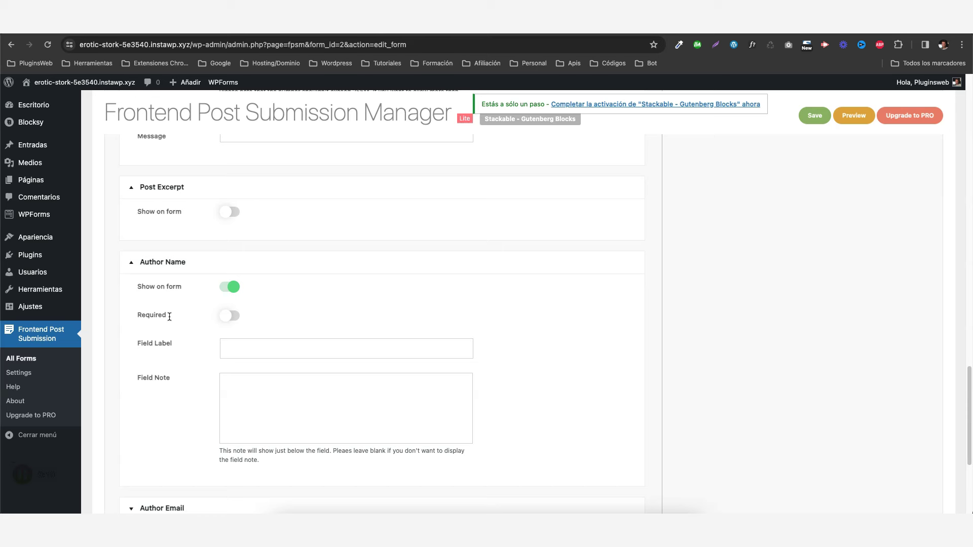
{"action": "left_click", "coordinate": [222, 292]}
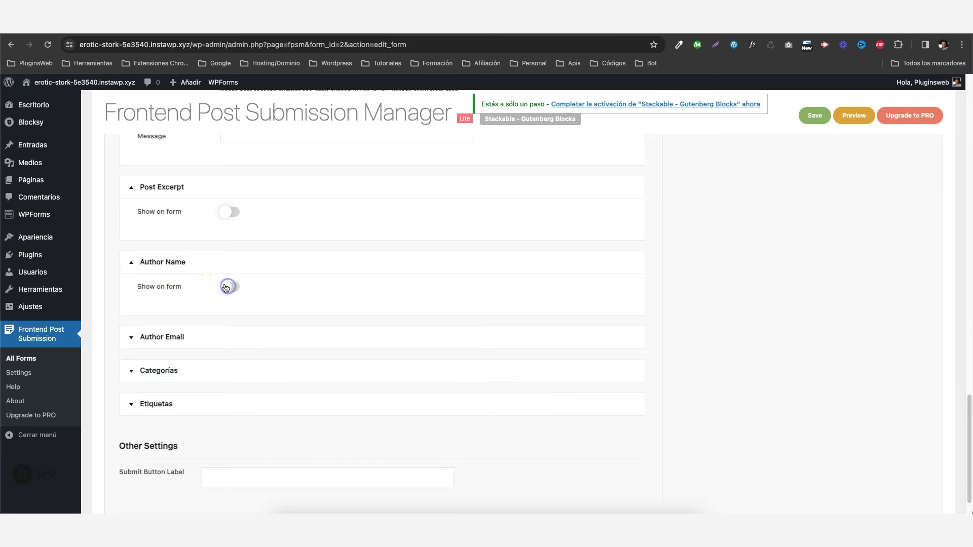
{"action": "left_click", "coordinate": [134, 262]}
{"action": "left_click", "coordinate": [131, 187]}
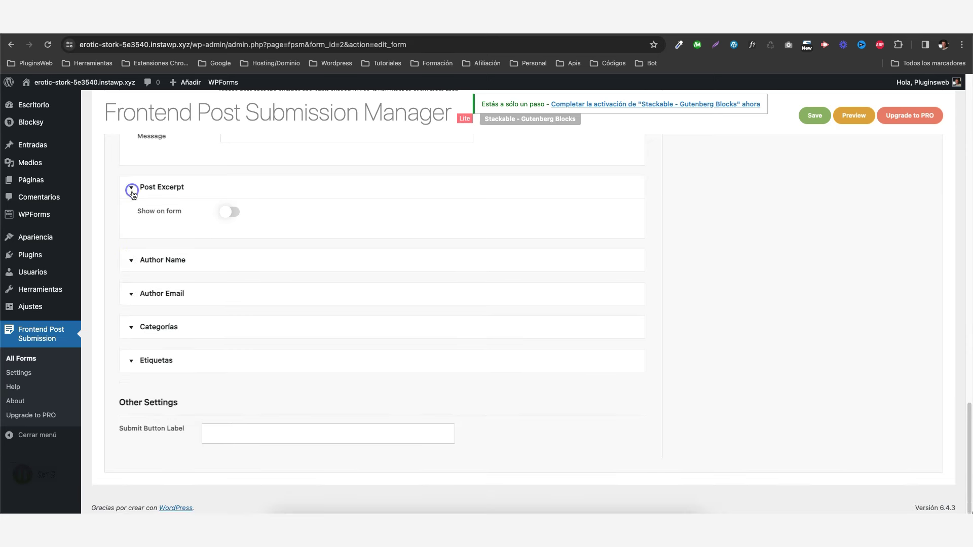
{"action": "left_click", "coordinate": [132, 294]}
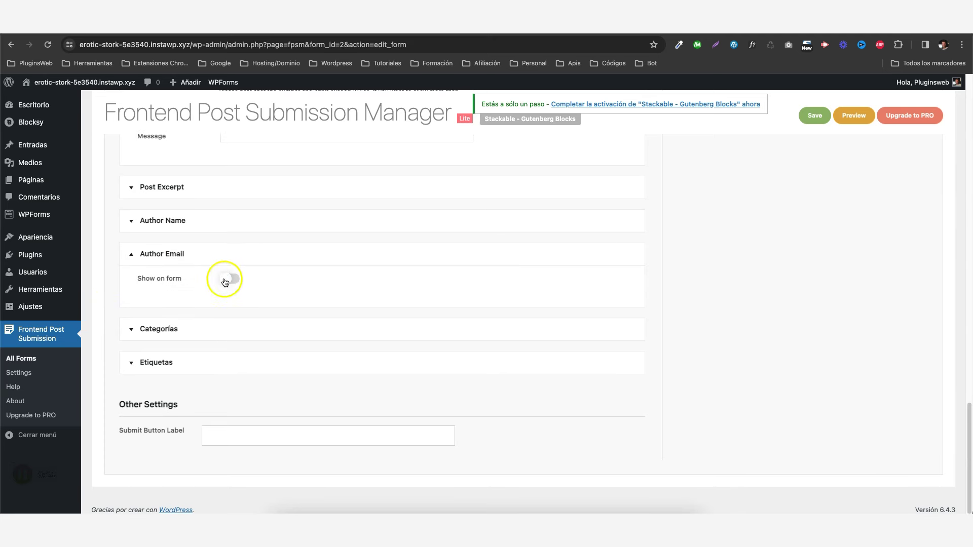
{"action": "left_click", "coordinate": [224, 278]}
{"action": "left_click", "coordinate": [131, 255]}
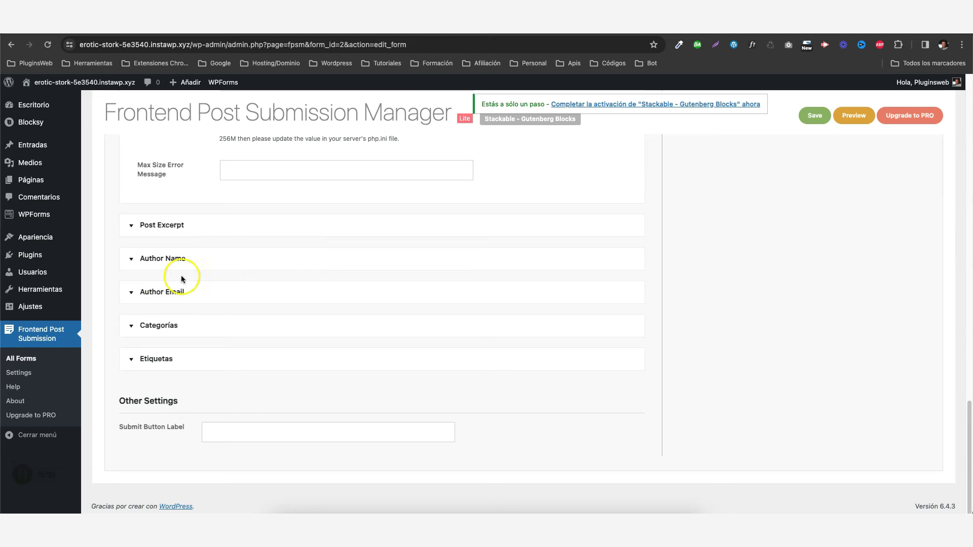
Label Categorías 'Categoría' as a Select Dropdown with first option 'Elegir categoría'.
{"action": "left_click", "coordinate": [133, 325]}
{"action": "scroll", "coordinate": [284, 293], "scroll_direction": "down", "scroll_amount": 4}
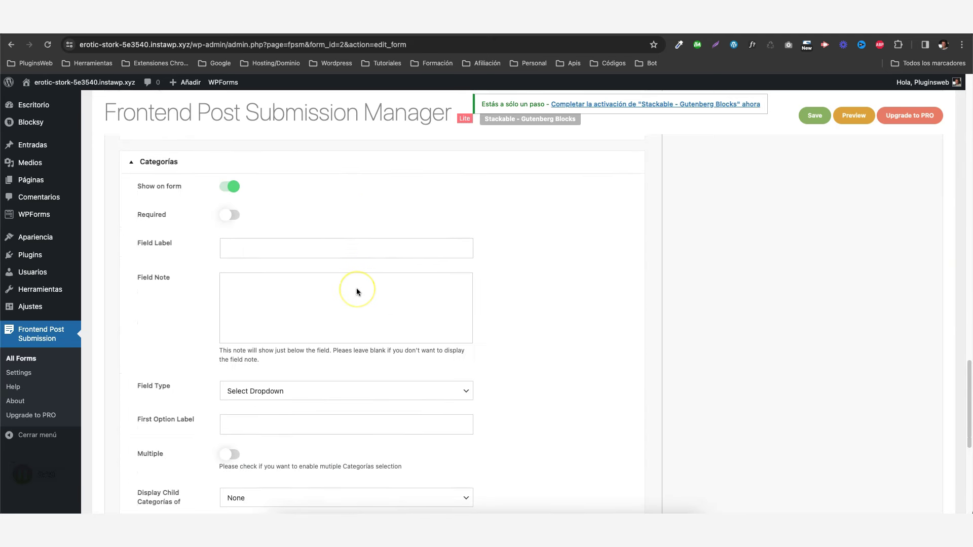
{"action": "left_click", "coordinate": [278, 245]}
{"action": "type", "text": "categoría"}
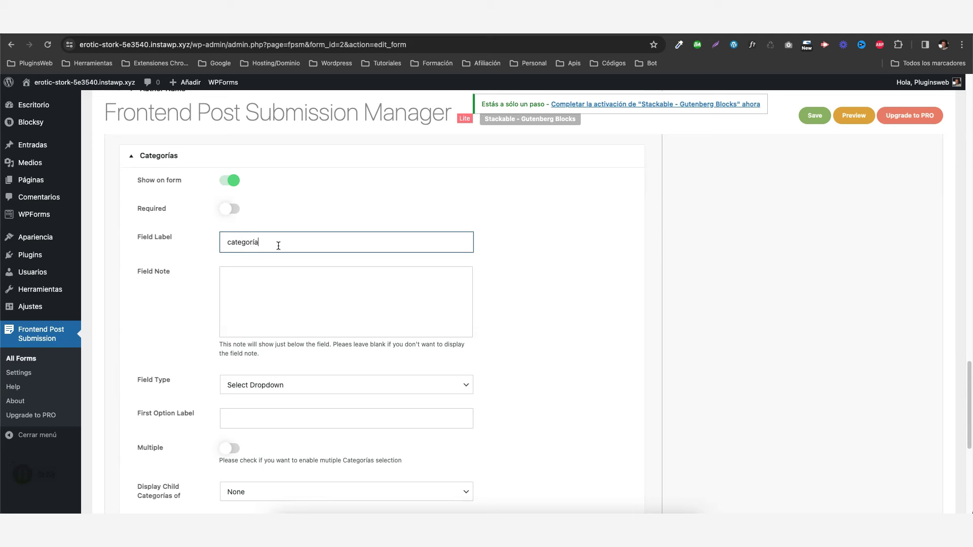
{"action": "scroll", "coordinate": [278, 246], "scroll_direction": "down", "scroll_amount": 3}
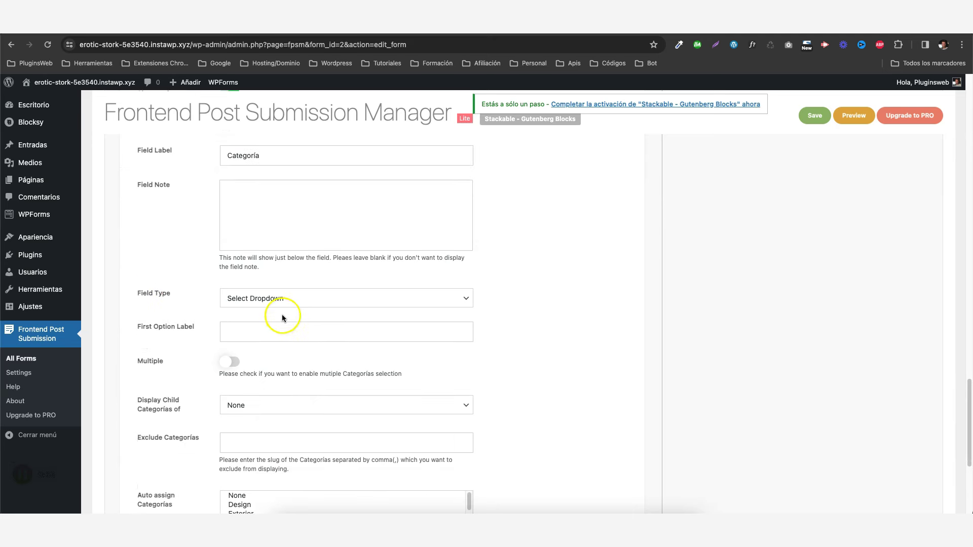
{"action": "left_click", "coordinate": [280, 304]}
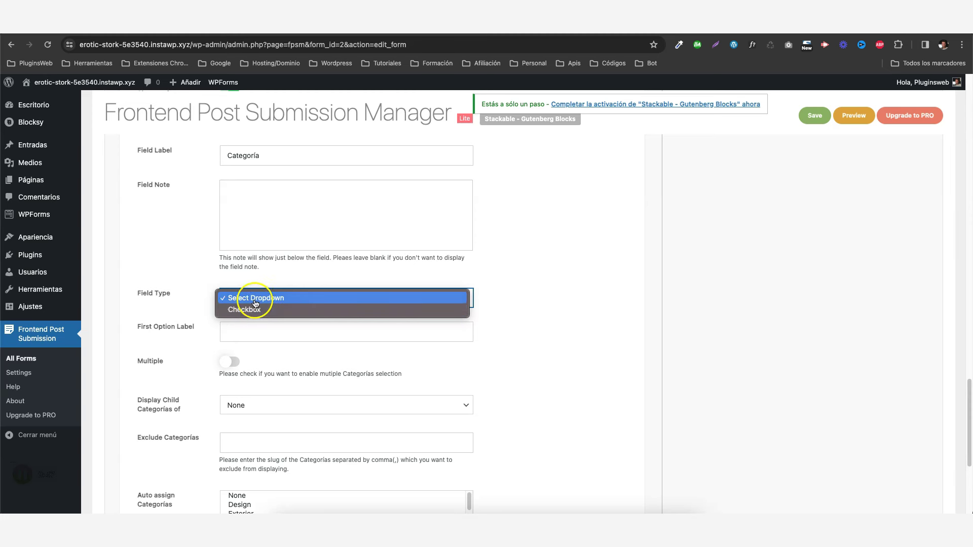
{"action": "left_click", "coordinate": [216, 280]}
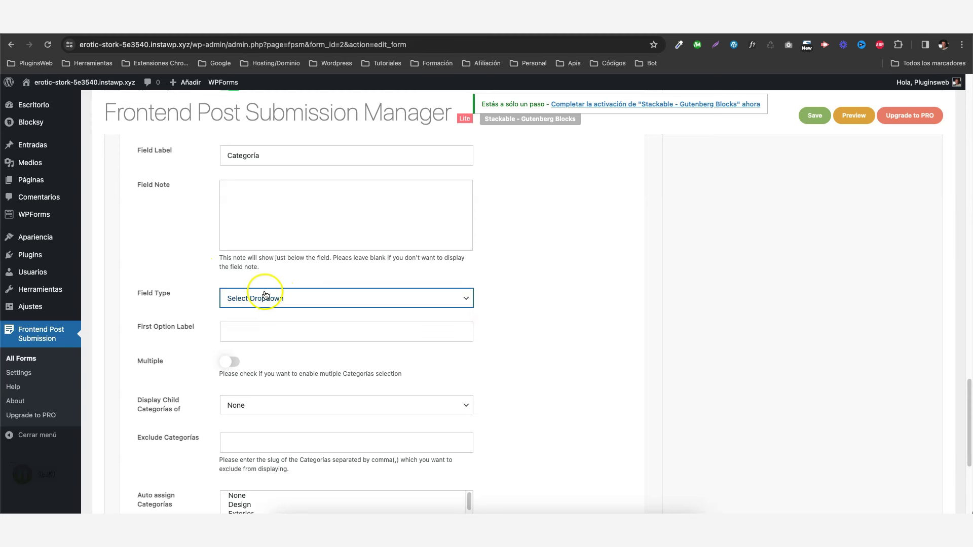
{"action": "left_click", "coordinate": [245, 333]}
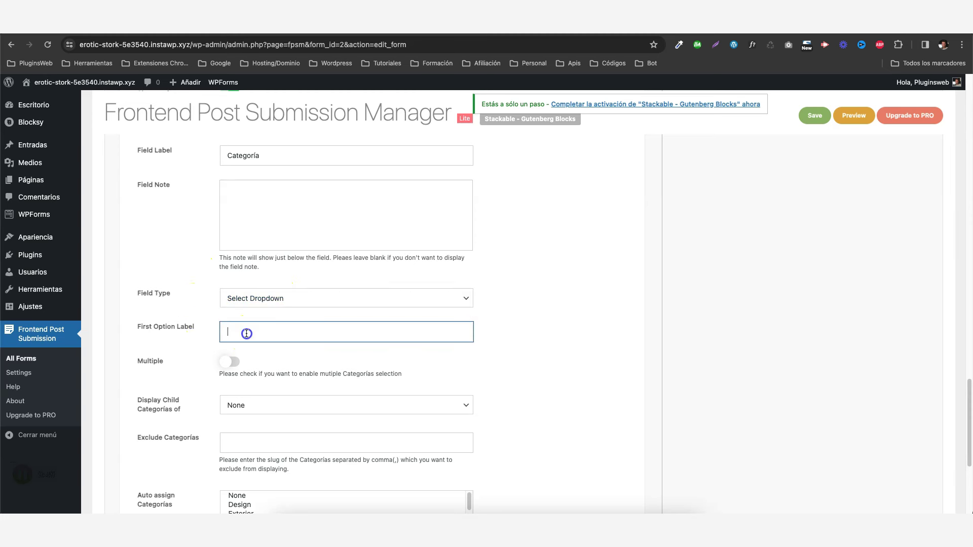
{"action": "type", "text": "Elegir categoría"}
{"action": "left_click", "coordinate": [275, 359]}
Keep Multiple off and child categories set to None, checking the excluded categories field.
{"action": "scroll", "coordinate": [265, 354], "scroll_direction": "down", "scroll_amount": 2}
{"action": "left_click", "coordinate": [228, 330]}
{"action": "left_click", "coordinate": [229, 326]}
{"action": "scroll", "coordinate": [294, 313], "scroll_direction": "down", "scroll_amount": 1}
{"action": "scroll", "coordinate": [186, 309], "scroll_direction": "down", "scroll_amount": 1}
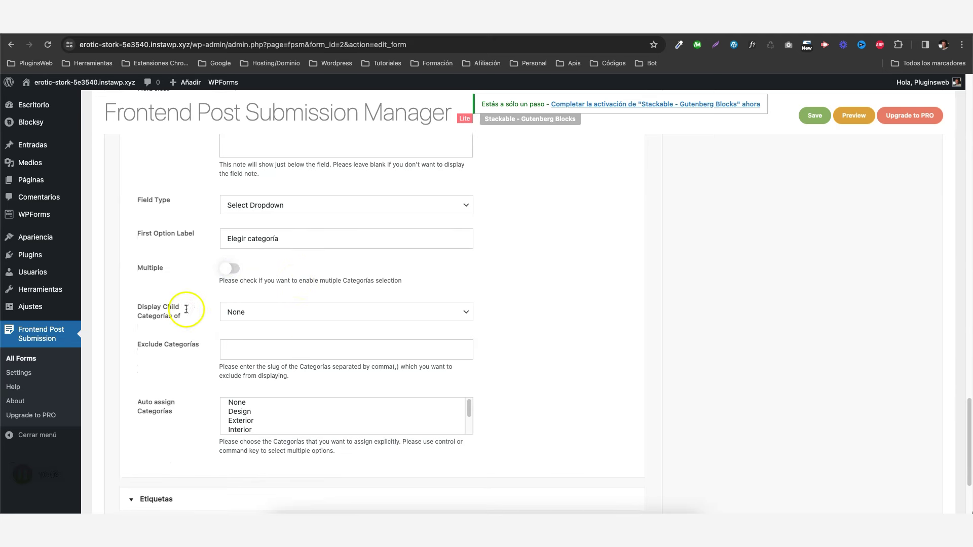
{"action": "left_click", "coordinate": [258, 310]}
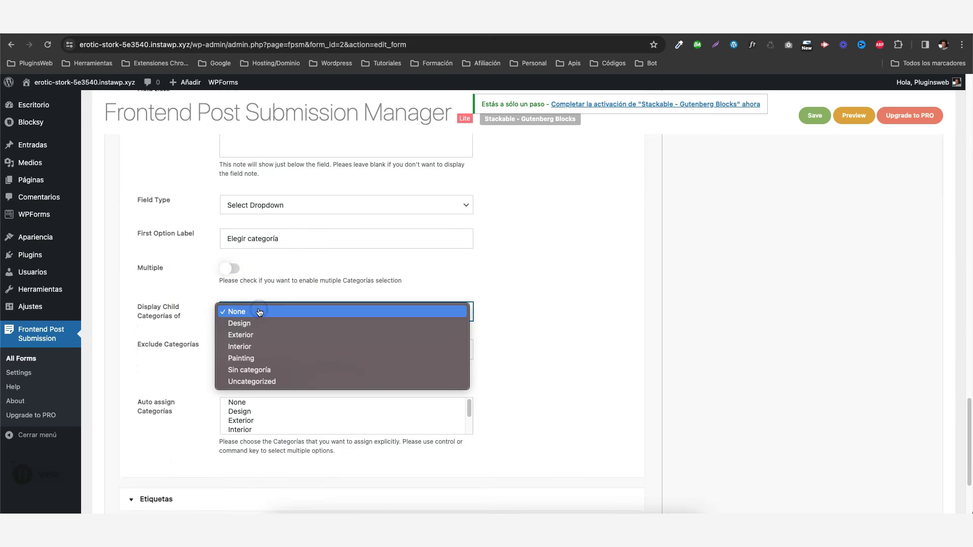
{"action": "left_click", "coordinate": [258, 312]}
{"action": "scroll", "coordinate": [213, 320], "scroll_direction": "down", "scroll_amount": 1}
{"action": "left_click", "coordinate": [243, 325]}
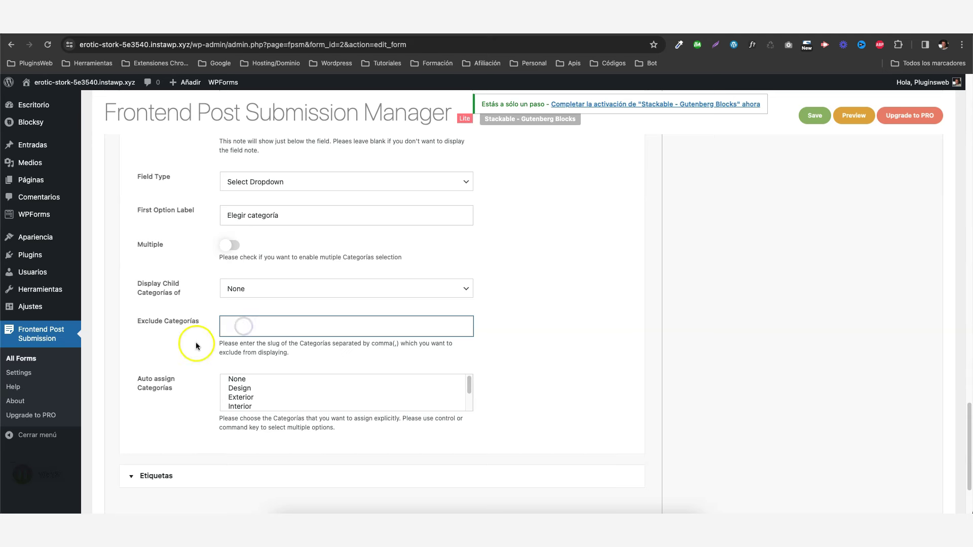
{"action": "scroll", "coordinate": [196, 346], "scroll_direction": "down", "scroll_amount": 4}
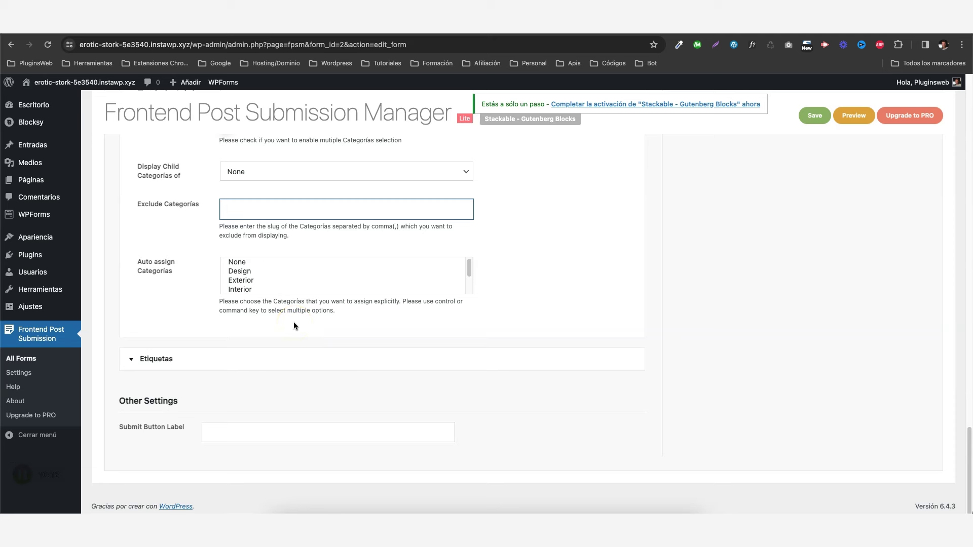
{"action": "scroll", "coordinate": [252, 257], "scroll_direction": "up", "scroll_amount": 3}
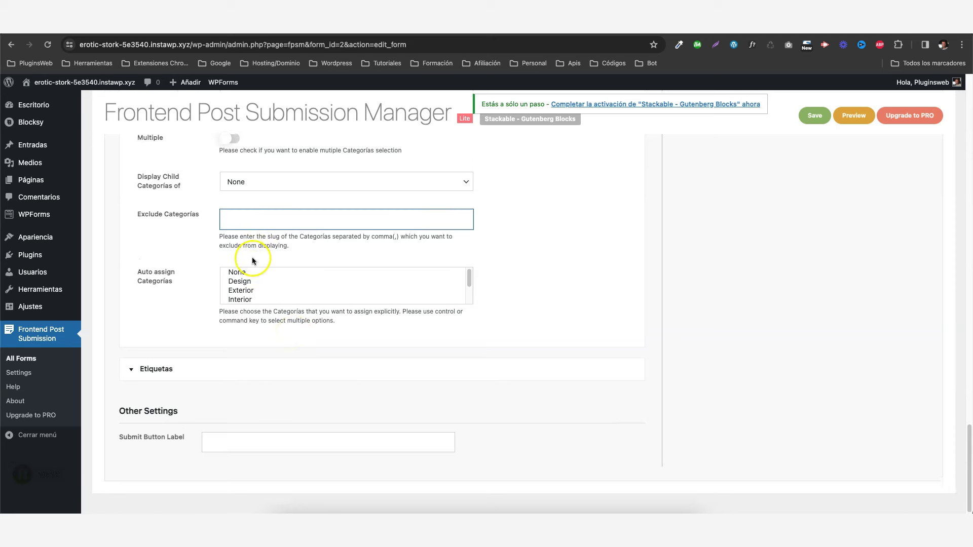
{"action": "scroll", "coordinate": [144, 224], "scroll_direction": "up", "scroll_amount": 10}
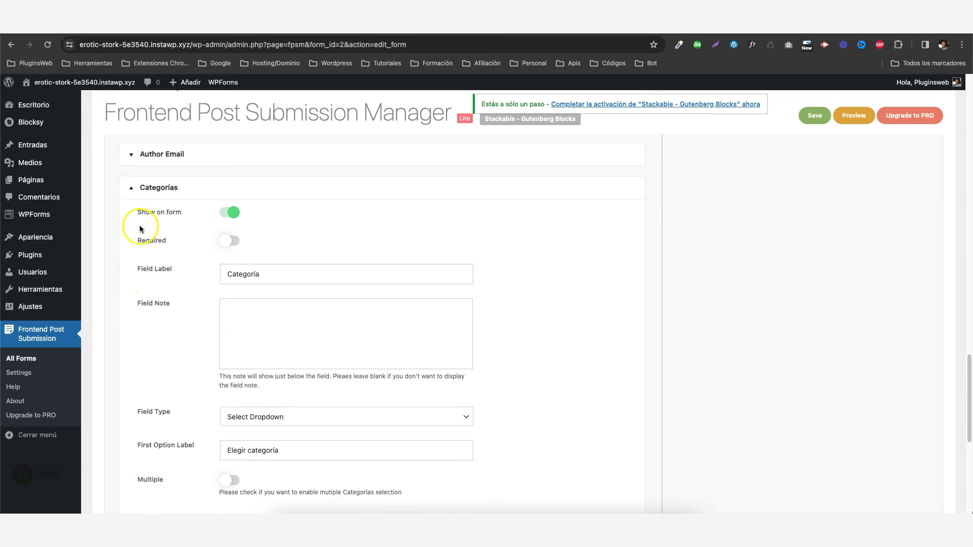
Toggle Etiquetas' Show on form on and back off, leaving it hidden.
{"action": "left_click", "coordinate": [134, 189]}
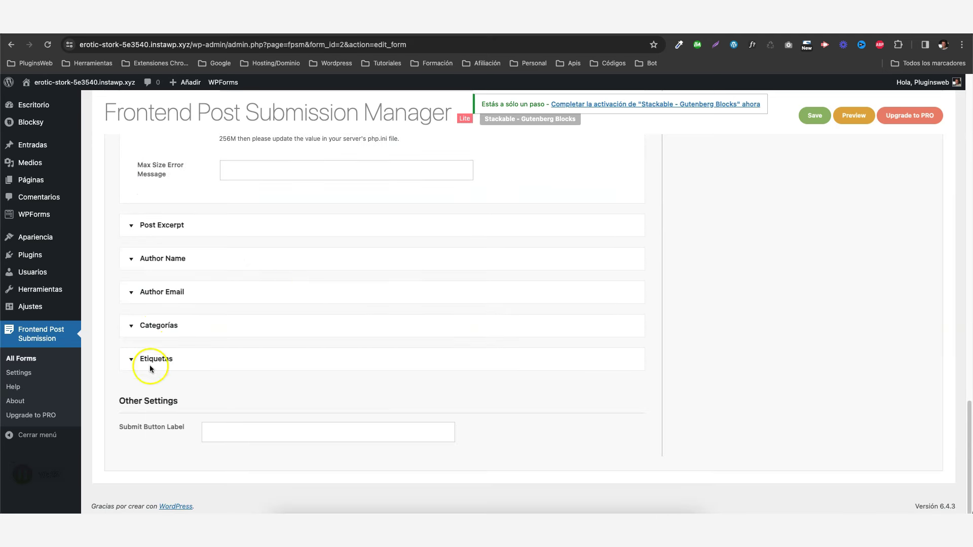
{"action": "left_click", "coordinate": [133, 362]}
{"action": "left_click", "coordinate": [232, 384]}
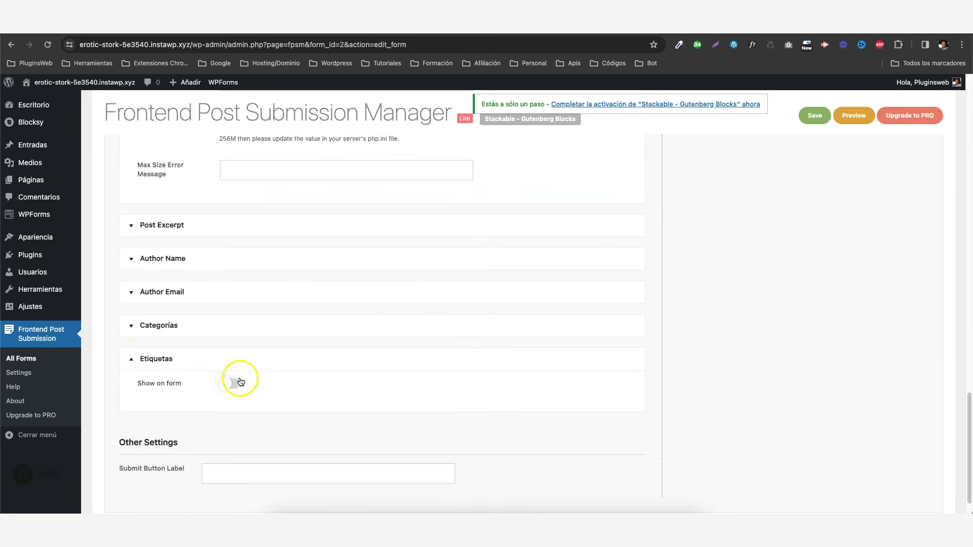
{"action": "scroll", "coordinate": [327, 331], "scroll_direction": "down", "scroll_amount": 5}
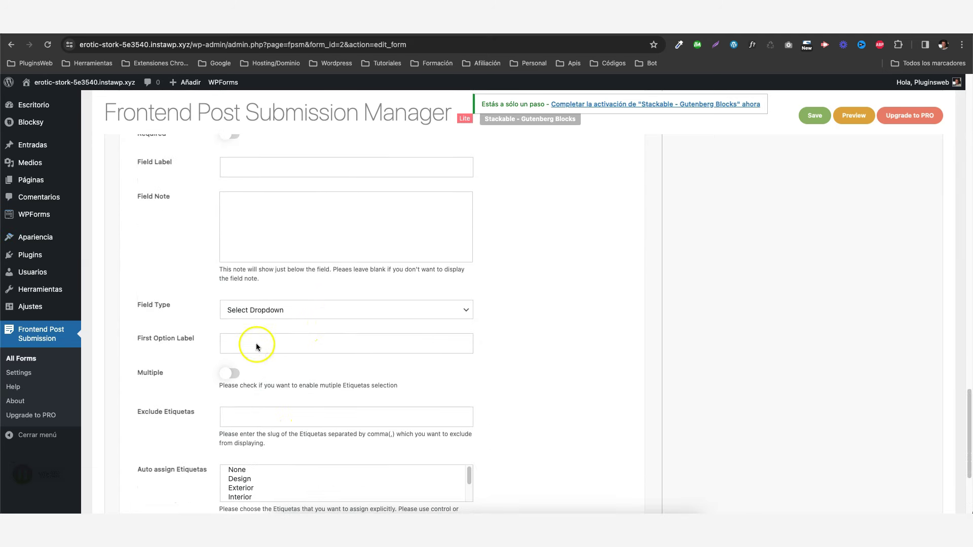
{"action": "scroll", "coordinate": [221, 399], "scroll_direction": "up", "scroll_amount": 4}
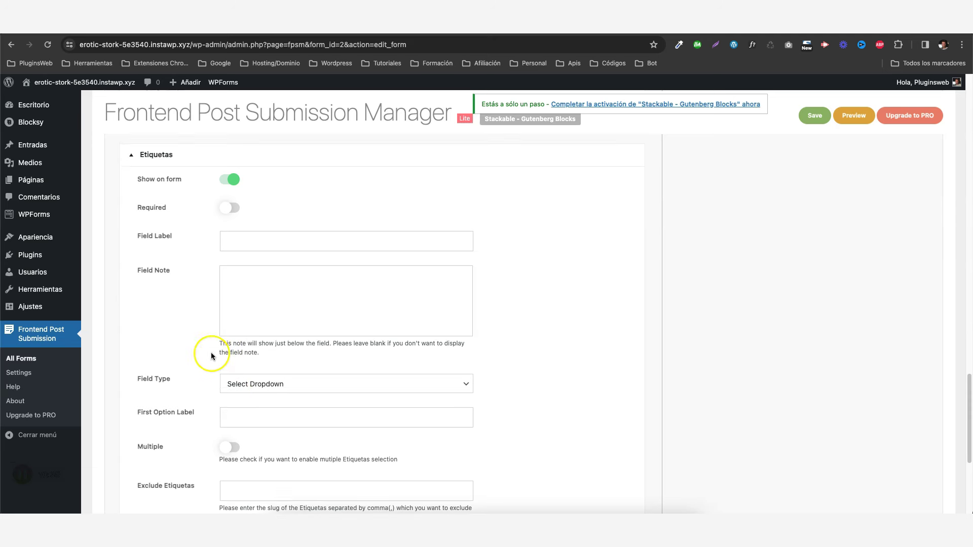
{"action": "left_click", "coordinate": [231, 315]}
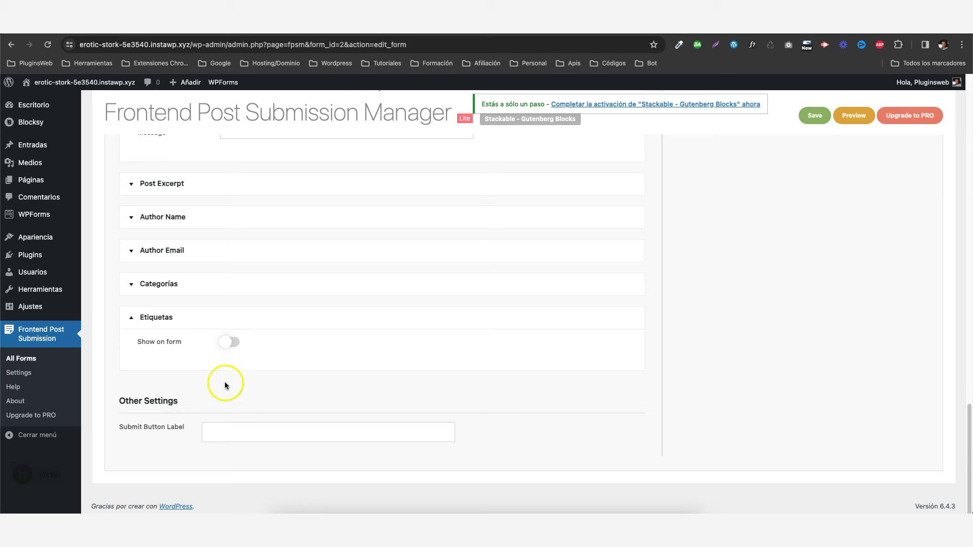
Set the Submit Button Label to 'Publicar'.
{"action": "left_click", "coordinate": [226, 435]}
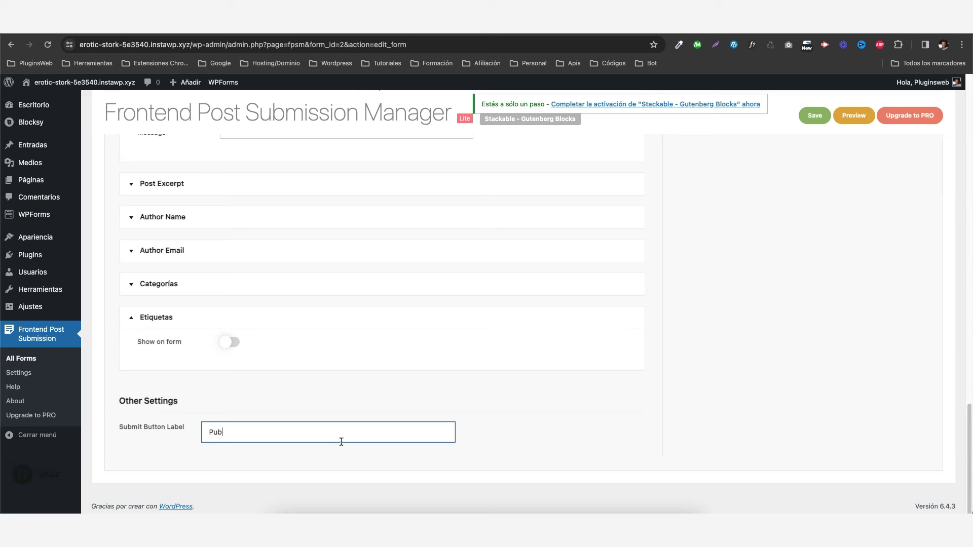
{"action": "left_click", "coordinate": [412, 394]}
{"action": "scroll", "coordinate": [466, 374], "scroll_direction": "up", "scroll_amount": 3}
{"action": "scroll", "coordinate": [474, 374], "scroll_direction": "up", "scroll_amount": 15}
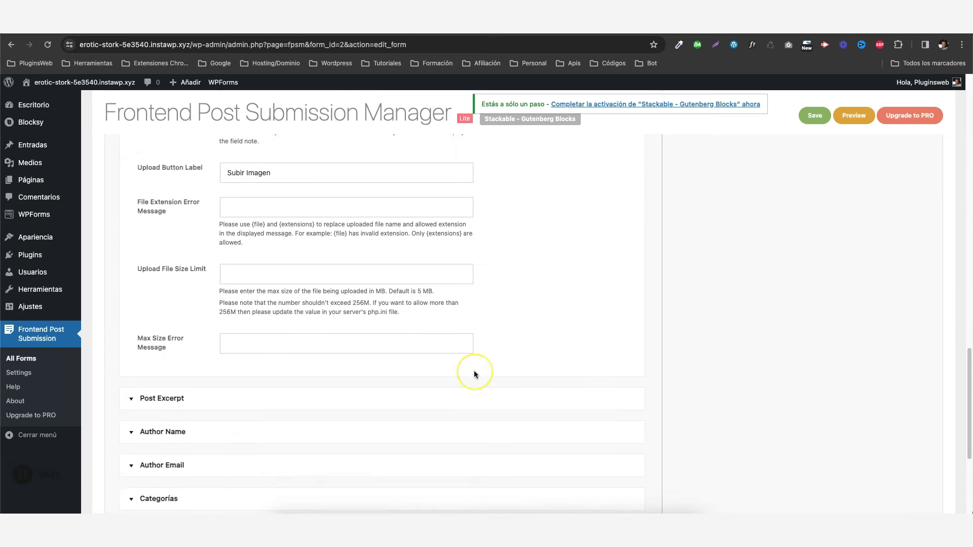
Add a 'Nombre del autor' custom text field to the guest post form.
{"action": "scroll", "coordinate": [473, 374], "scroll_direction": "up", "scroll_amount": 2}
{"action": "left_click", "coordinate": [536, 349]}
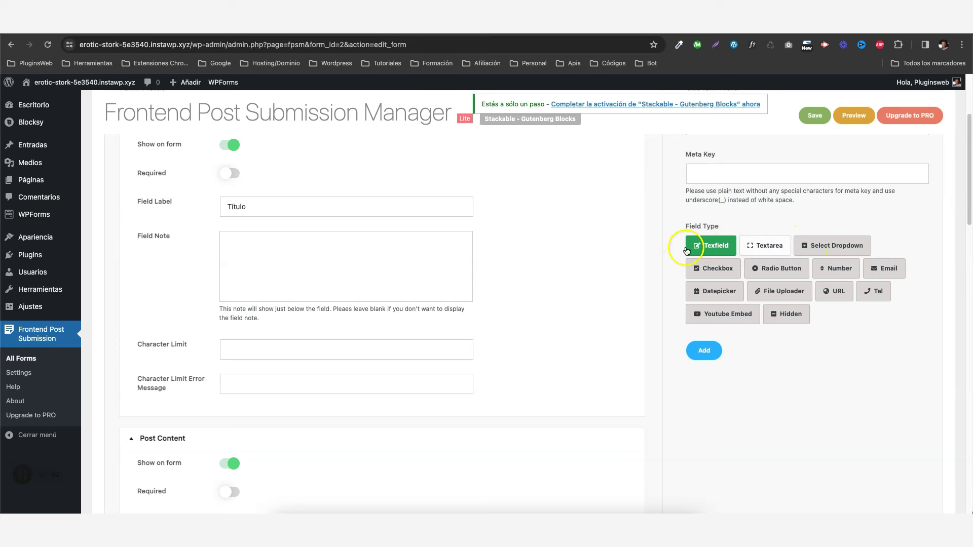
{"action": "scroll", "coordinate": [698, 253], "scroll_direction": "up", "scroll_amount": 3}
{"action": "left_click", "coordinate": [709, 250]}
{"action": "type", "text": "Nombre del autor"}
{"action": "scroll", "coordinate": [742, 227], "scroll_direction": "down", "scroll_amount": 3}
{"action": "scroll", "coordinate": [710, 203], "scroll_direction": "up", "scroll_amount": 1}
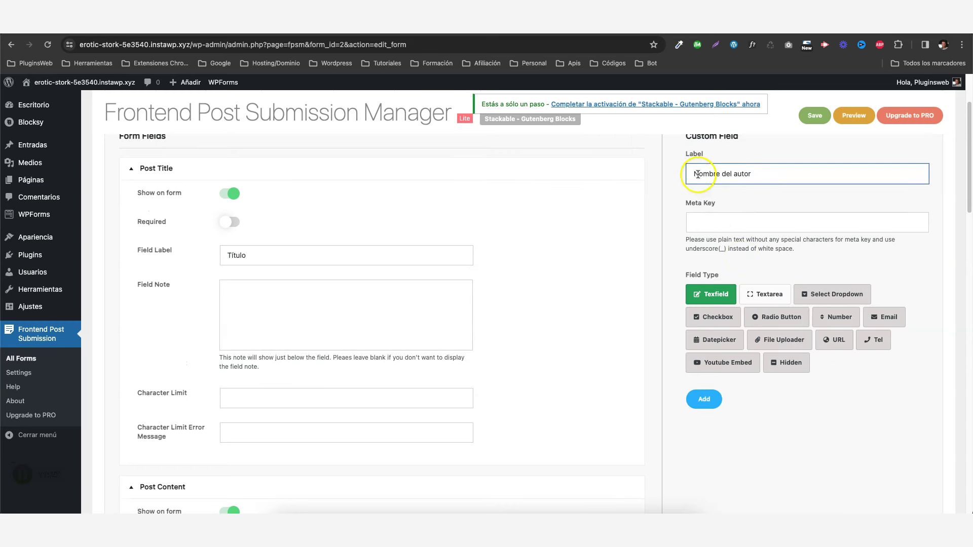
{"action": "left_click", "coordinate": [705, 228]}
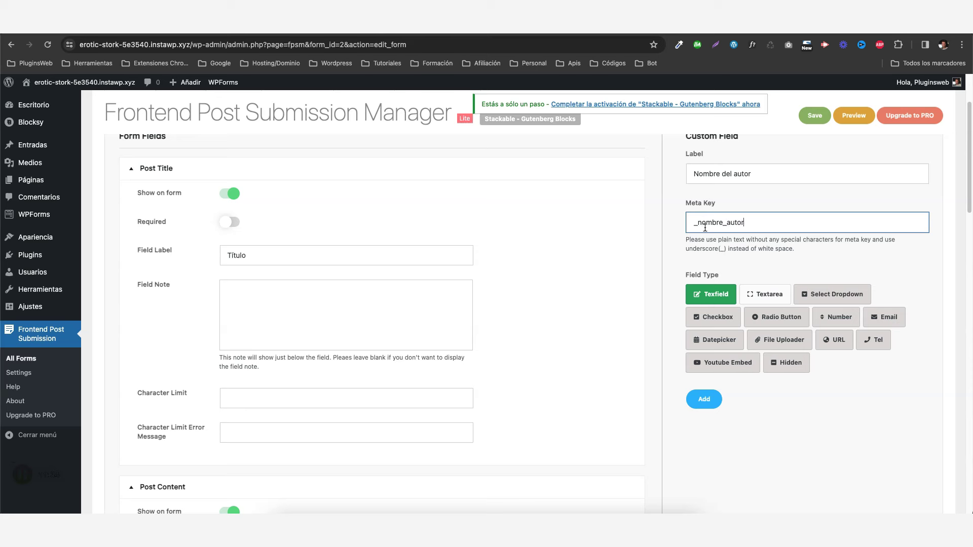
{"action": "left_click", "coordinate": [893, 263]}
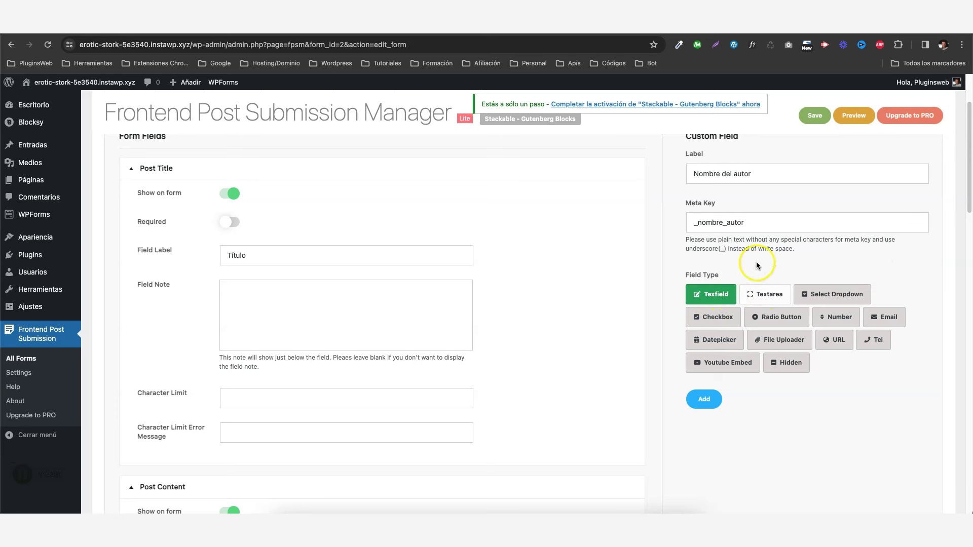
{"action": "left_click", "coordinate": [704, 399]}
Add an 'Email del autor' text field with meta key _email_autor.
{"action": "scroll", "coordinate": [880, 309], "scroll_direction": "up", "scroll_amount": 20}
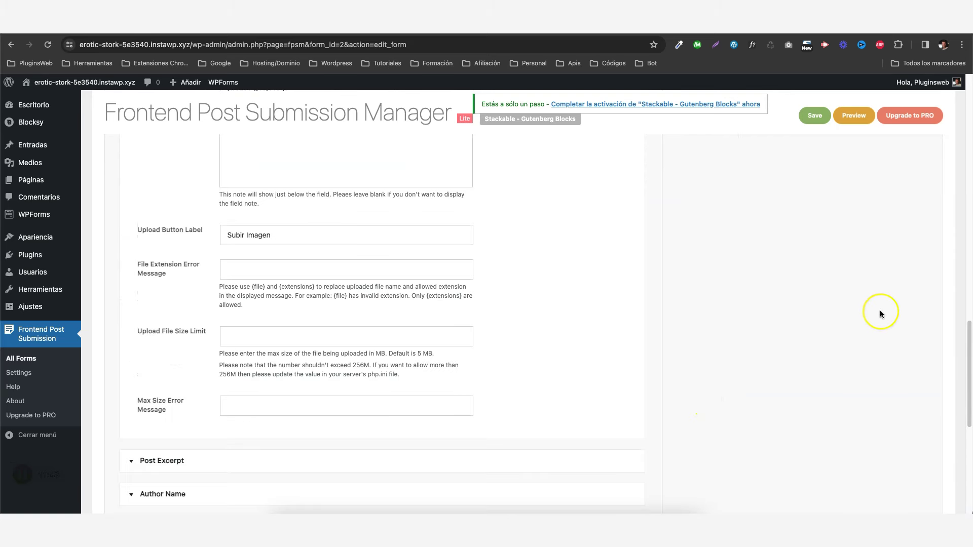
{"action": "scroll", "coordinate": [880, 310], "scroll_direction": "down", "scroll_amount": 1}
{"action": "left_click", "coordinate": [704, 251]}
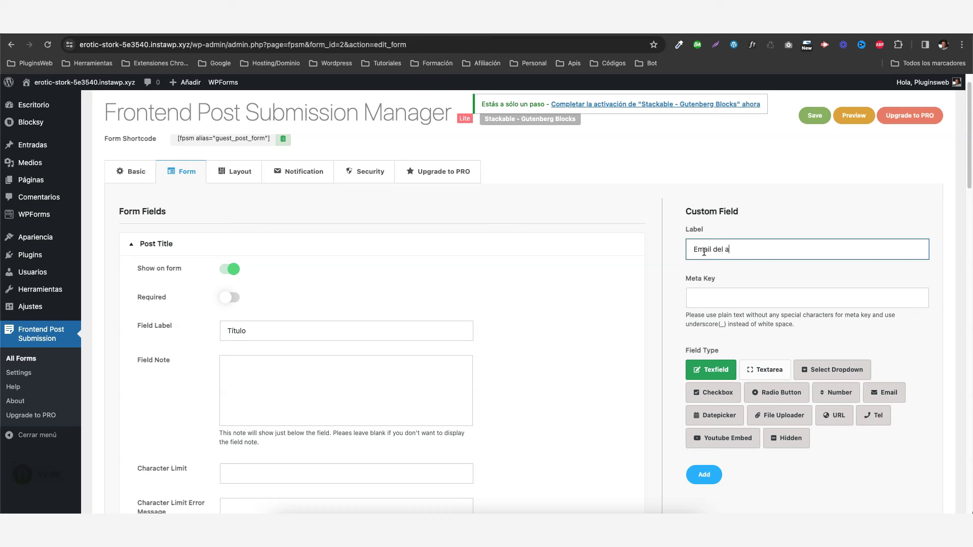
{"action": "left_click", "coordinate": [727, 300]}
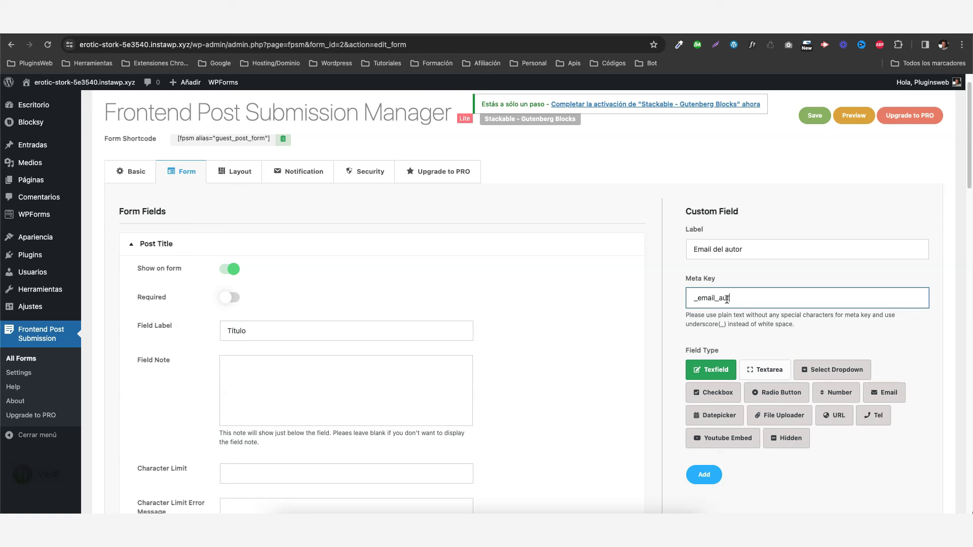
{"action": "type", "text": "_email_autor"}
{"action": "scroll", "coordinate": [730, 296], "scroll_direction": "down", "scroll_amount": 3}
{"action": "left_click", "coordinate": [704, 310]}
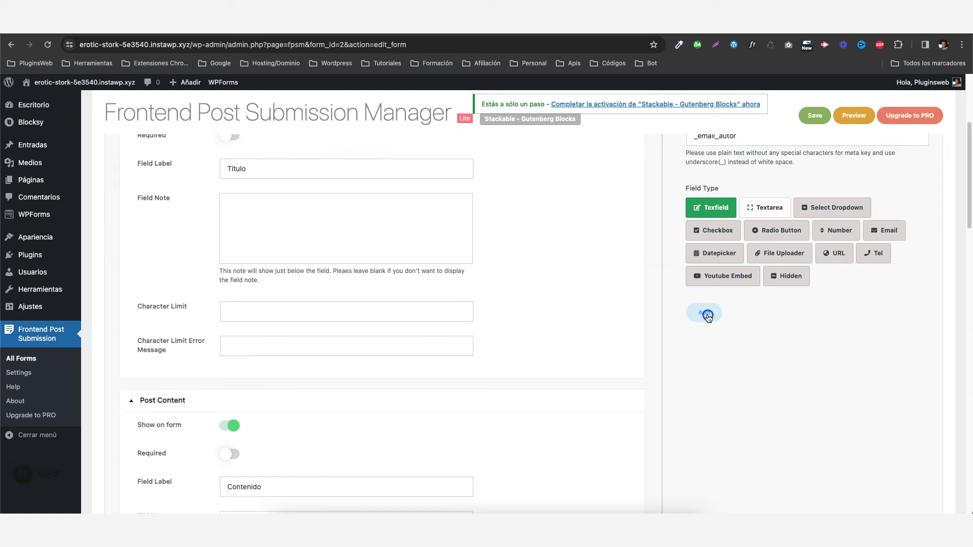
{"action": "scroll", "coordinate": [462, 315], "scroll_direction": "down", "scroll_amount": 10}
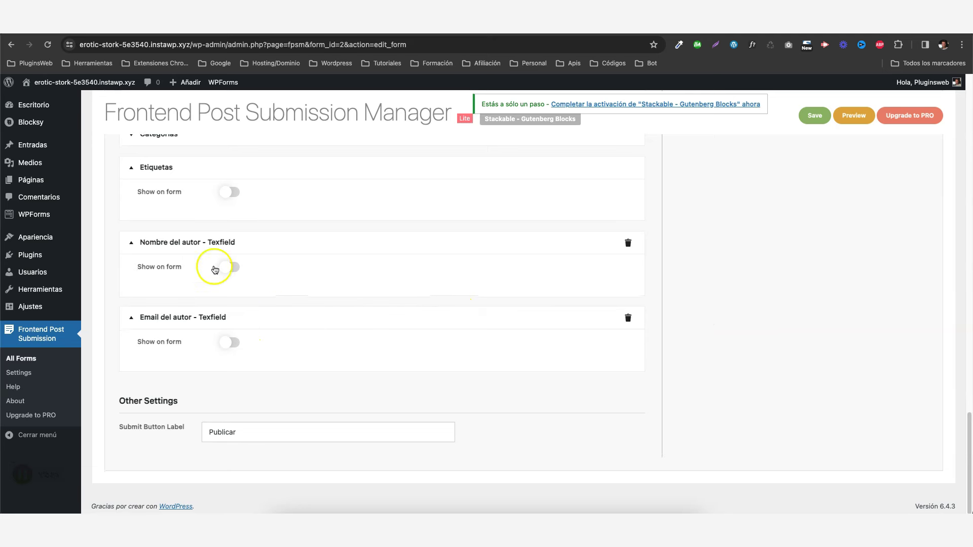
Show the author name field on the form and before post content, labelled 'Nombre del Autor'.
{"action": "left_click", "coordinate": [231, 274]}
{"action": "scroll", "coordinate": [307, 269], "scroll_direction": "down", "scroll_amount": 3}
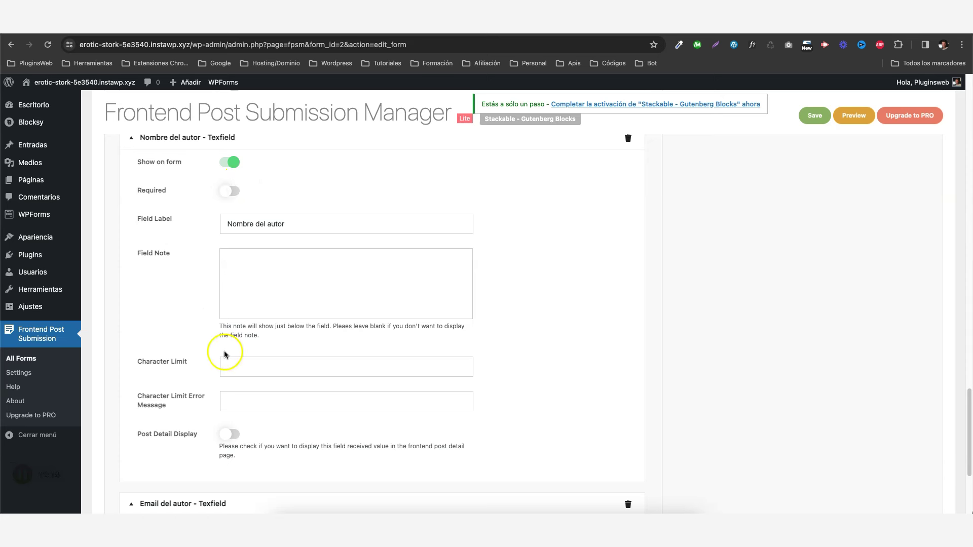
{"action": "scroll", "coordinate": [358, 300], "scroll_direction": "down", "scroll_amount": 1}
{"action": "scroll", "coordinate": [358, 300], "scroll_direction": "down", "scroll_amount": 3}
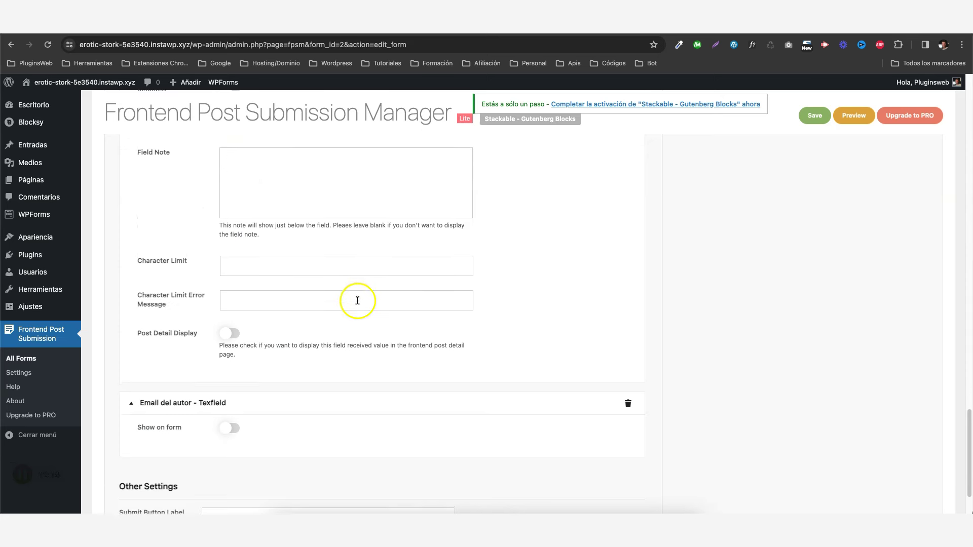
{"action": "left_click", "coordinate": [233, 333]}
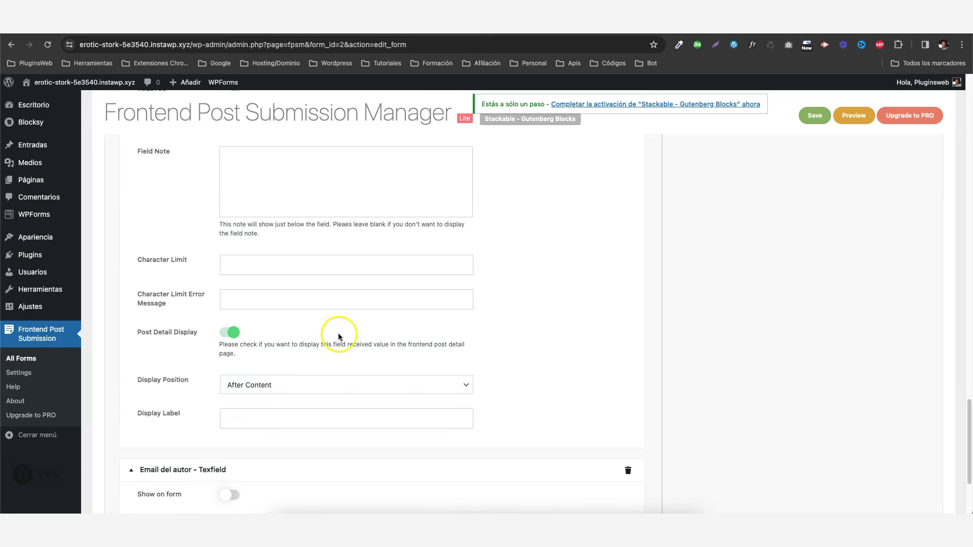
{"action": "scroll", "coordinate": [336, 330], "scroll_direction": "down", "scroll_amount": 4}
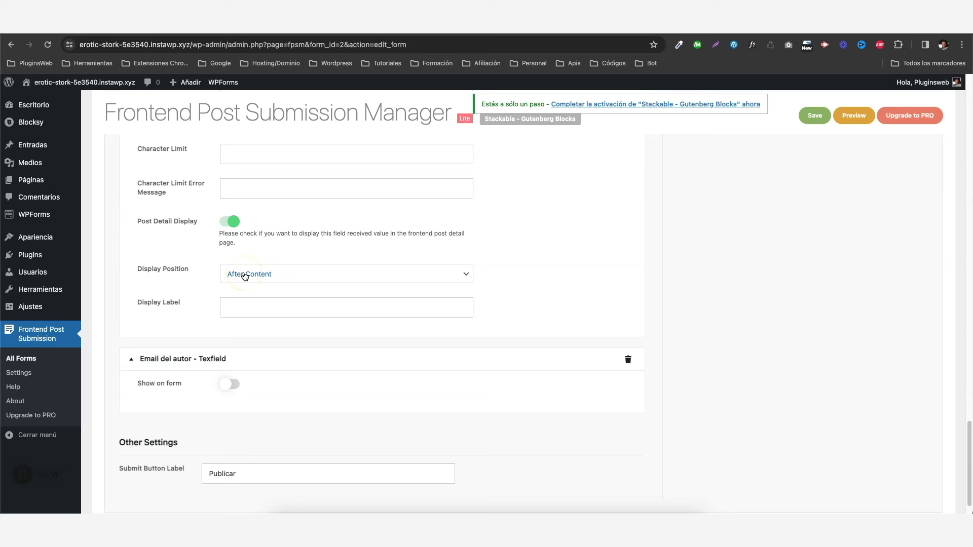
{"action": "left_click", "coordinate": [245, 276]}
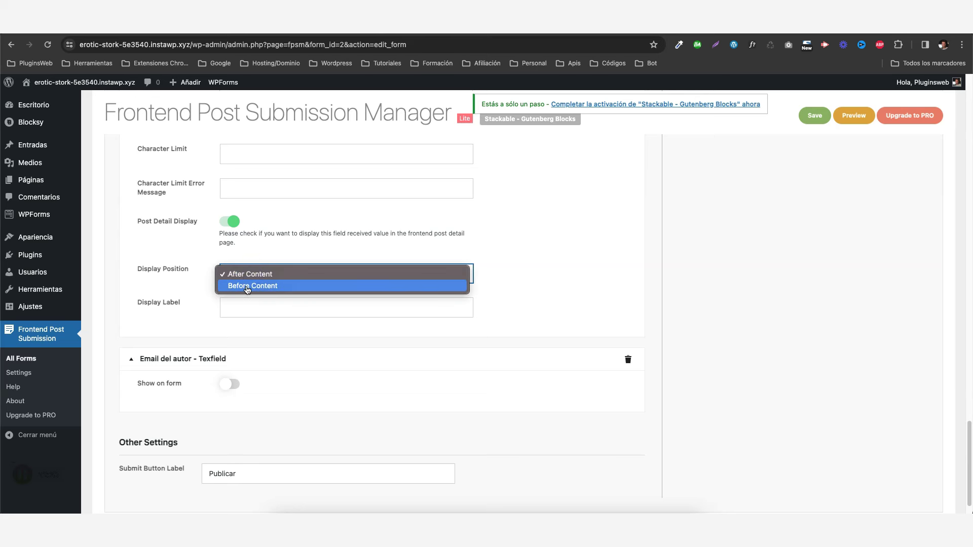
{"action": "left_click", "coordinate": [247, 287]}
{"action": "left_click", "coordinate": [248, 306]}
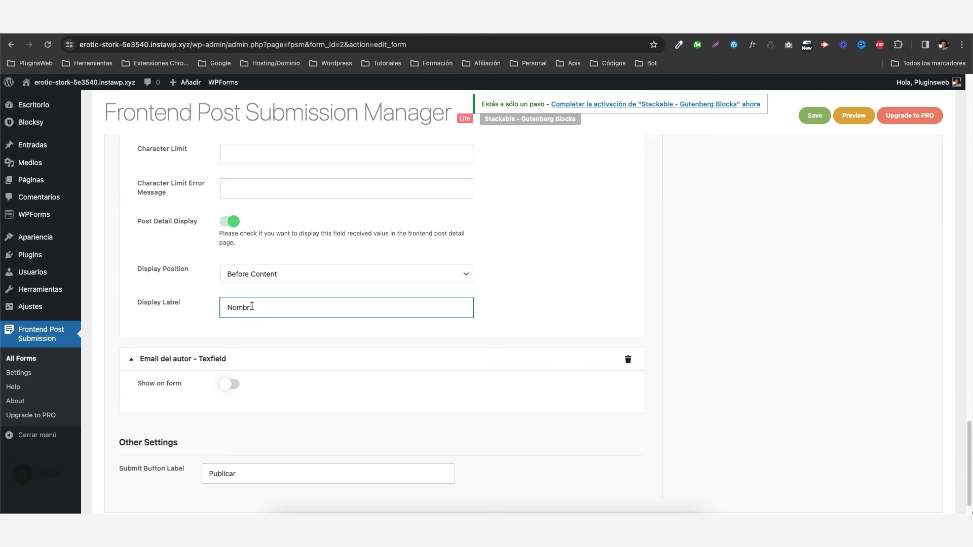
{"action": "type", "text": "Nombre del Autor"}
{"action": "scroll", "coordinate": [252, 307], "scroll_direction": "down", "scroll_amount": 1}
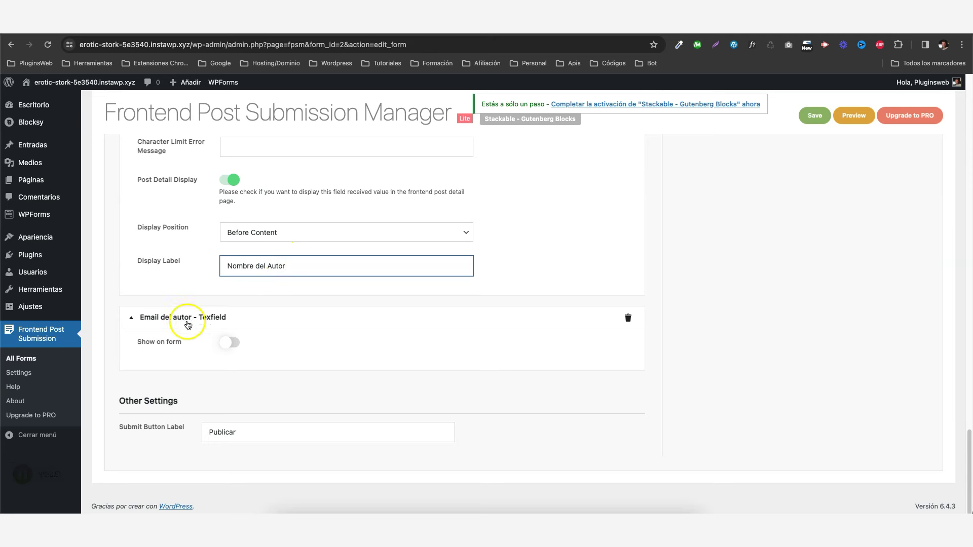
Show the author email field on the form and after post content, labelled 'Email del Autor'.
{"action": "left_click", "coordinate": [231, 343]}
{"action": "scroll", "coordinate": [284, 303], "scroll_direction": "down", "scroll_amount": 7}
{"action": "left_click", "coordinate": [233, 322]}
{"action": "scroll", "coordinate": [249, 378], "scroll_direction": "down", "scroll_amount": 1}
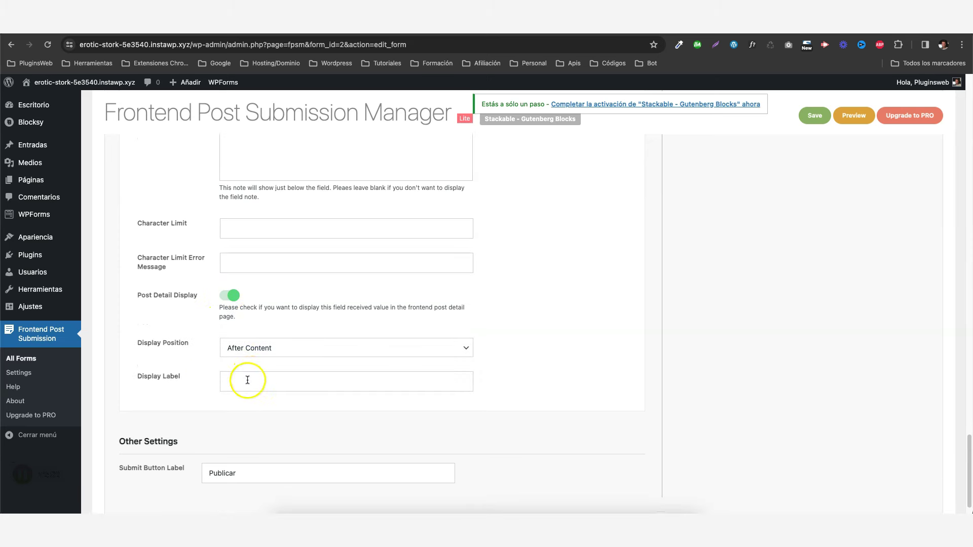
{"action": "left_click", "coordinate": [265, 347]}
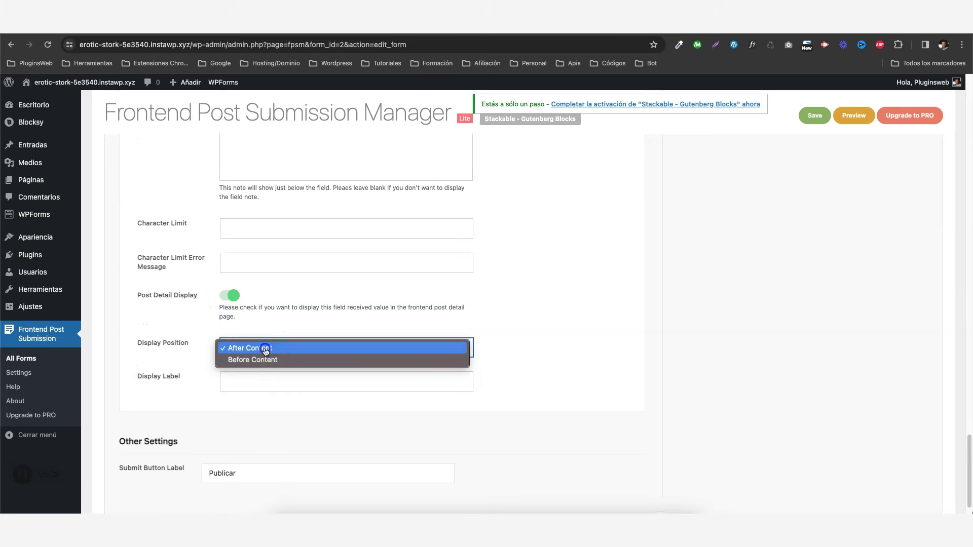
{"action": "left_click", "coordinate": [265, 351]}
{"action": "scroll", "coordinate": [305, 312], "scroll_direction": "up", "scroll_amount": 12}
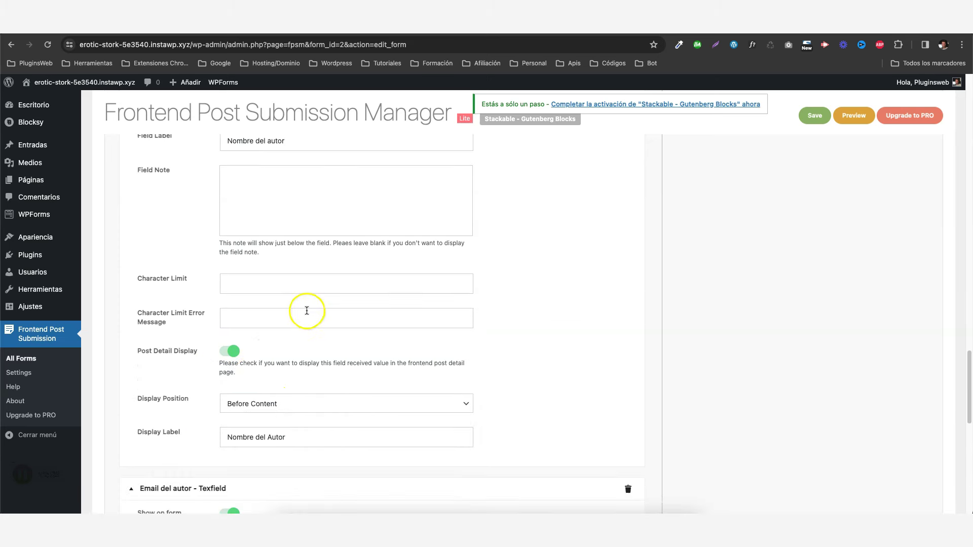
{"action": "left_click", "coordinate": [277, 395]}
{"action": "left_click", "coordinate": [272, 390]}
{"action": "scroll", "coordinate": [343, 322], "scroll_direction": "down", "scroll_amount": 15}
{"action": "left_click", "coordinate": [274, 345]}
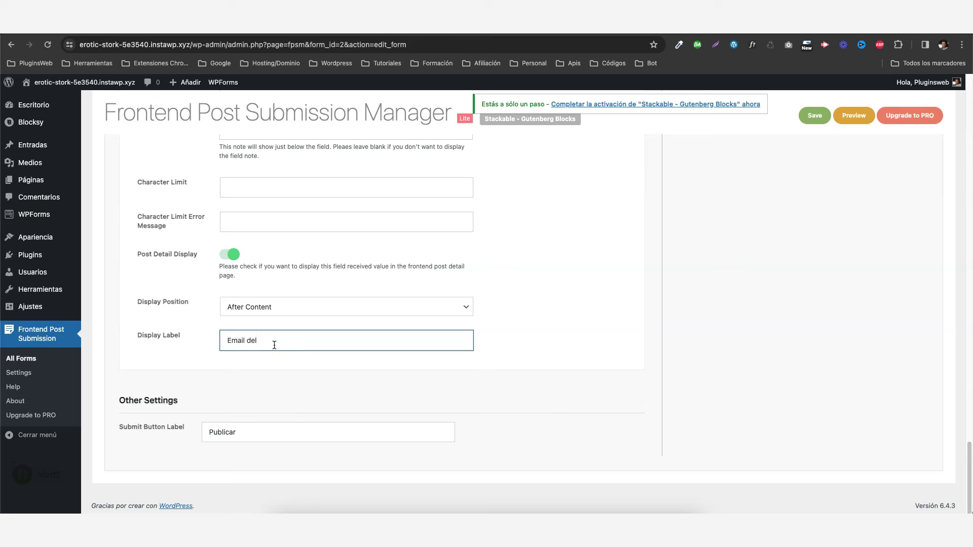
{"action": "type", "text": "Email del Autor"}
{"action": "scroll", "coordinate": [513, 275], "scroll_direction": "up", "scroll_amount": 20}
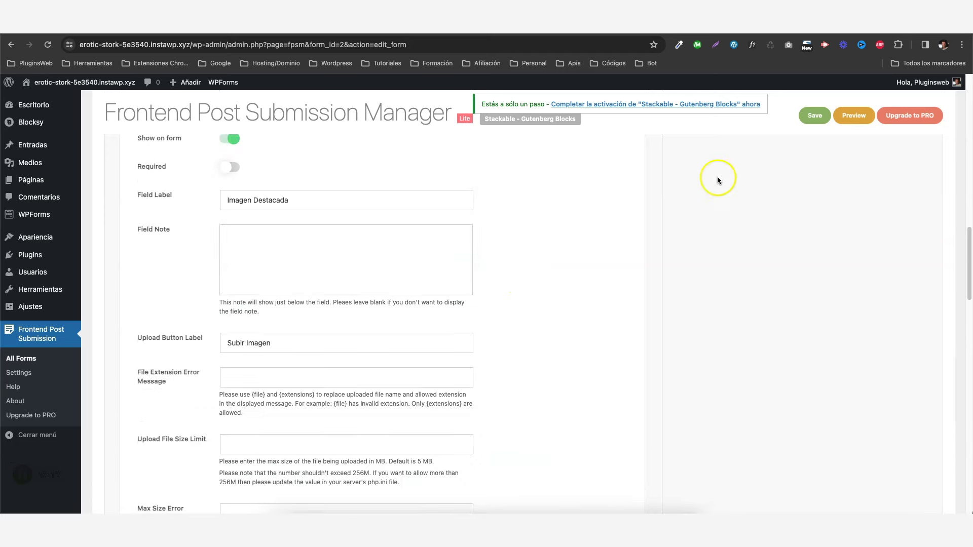
Save the Guest Post Form and copy its [fpsm alias="guest_post_form"] shortcode.
{"action": "left_click", "coordinate": [814, 144]}
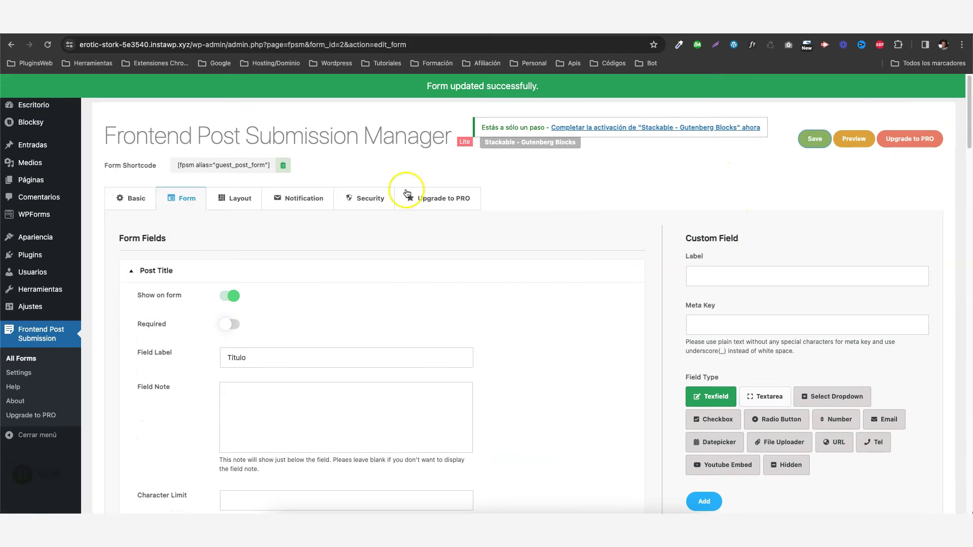
{"action": "left_click", "coordinate": [283, 165]}
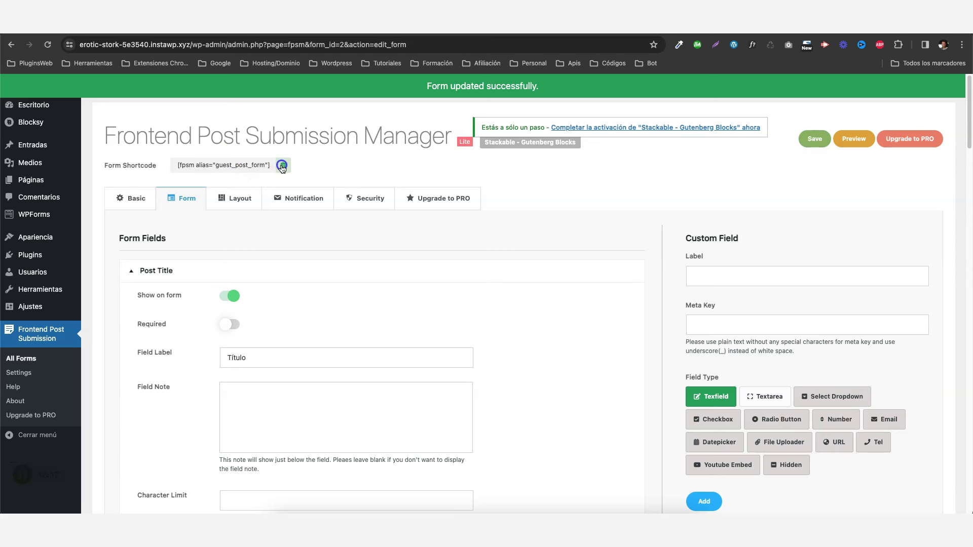
{"action": "mouse_move", "coordinate": [28, 181]}
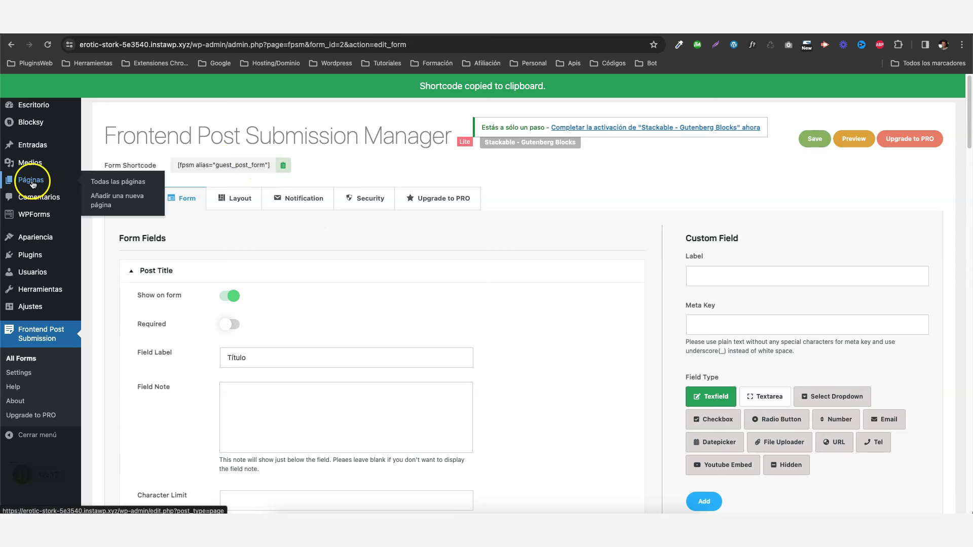
{"action": "left_click", "coordinate": [120, 201]}
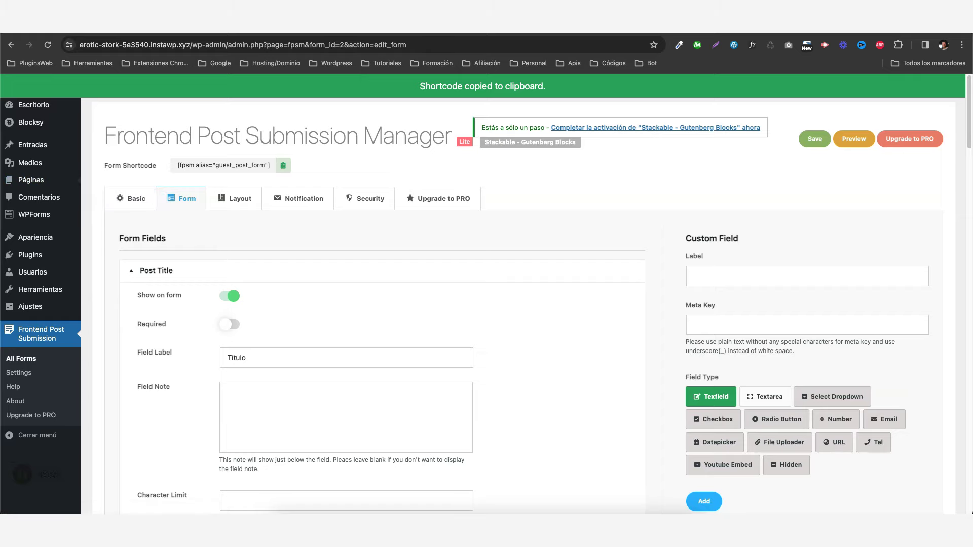
Publish a 'Publicar Post' page containing the pasted form shortcode and view it in incognito.
{"action": "left_click", "coordinate": [153, 153]}
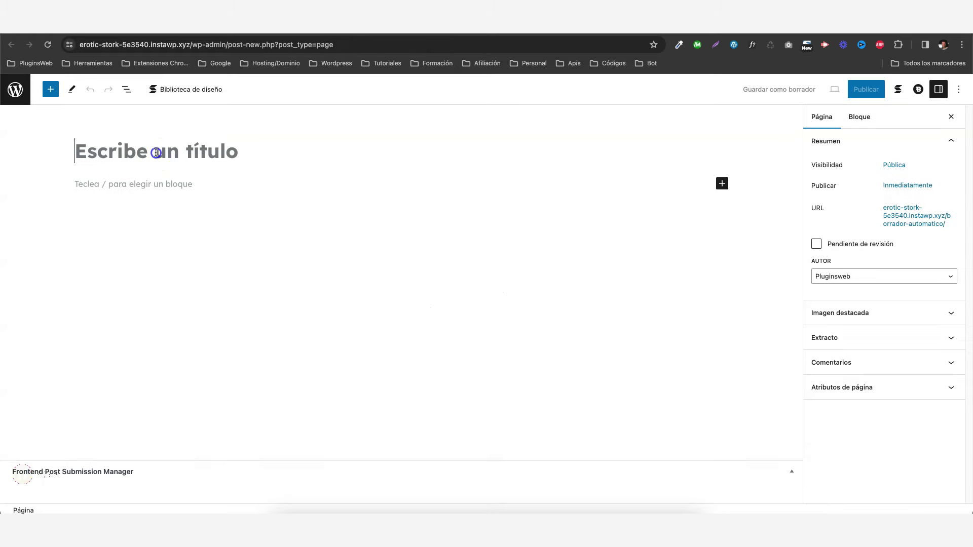
{"action": "type", "text": "Publicar Post"}
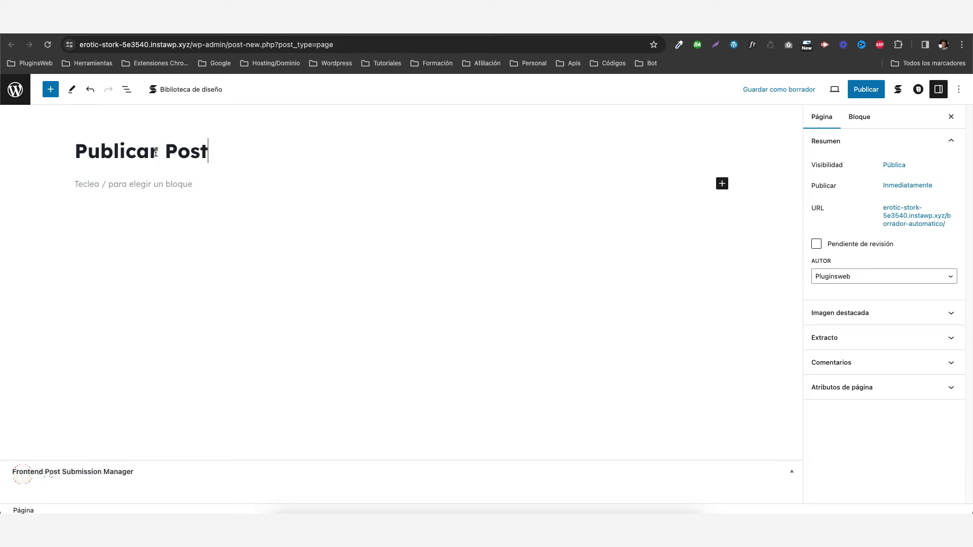
{"action": "left_click", "coordinate": [129, 184]}
{"action": "right_click", "coordinate": [130, 184]}
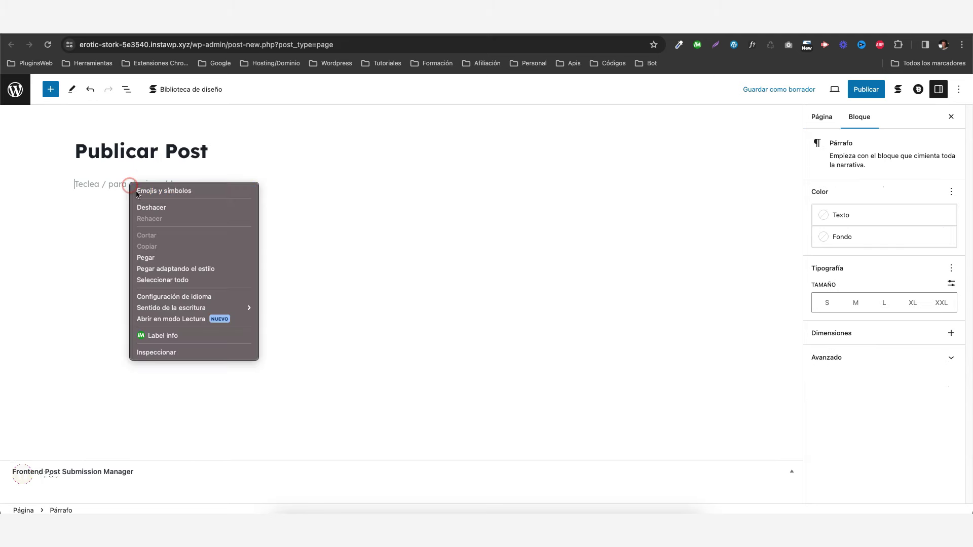
{"action": "left_click", "coordinate": [161, 257]}
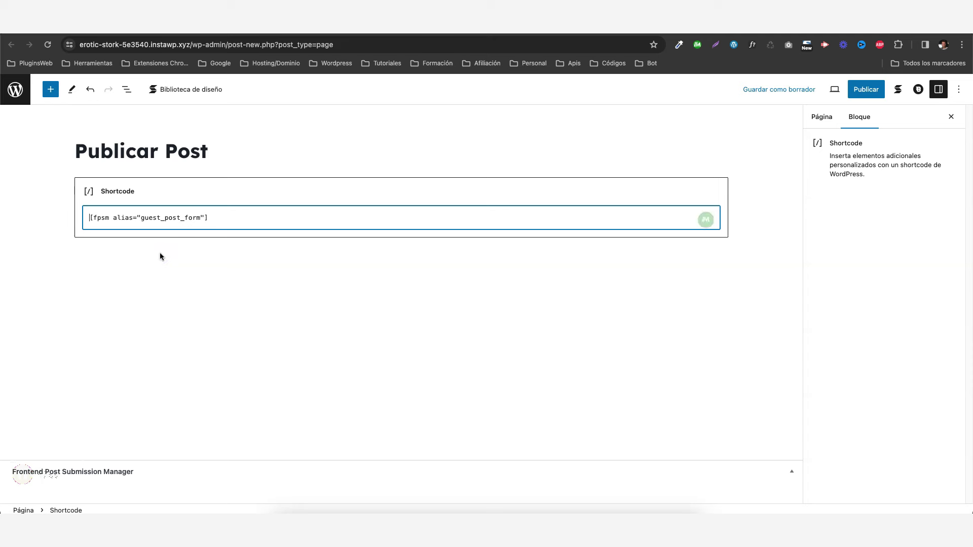
{"action": "left_click", "coordinate": [866, 90]}
{"action": "left_click", "coordinate": [868, 89]}
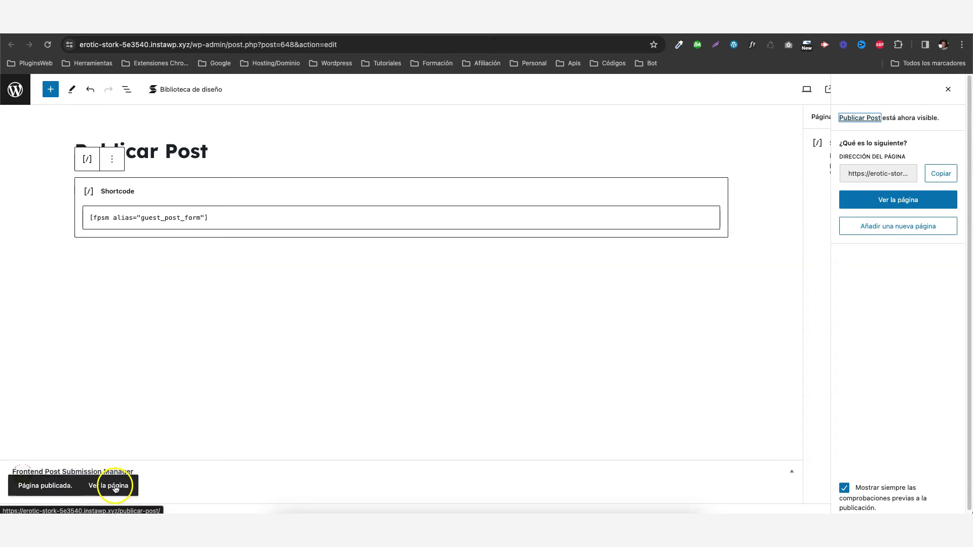
{"action": "right_click", "coordinate": [114, 486]}
{"action": "left_click", "coordinate": [184, 332]}
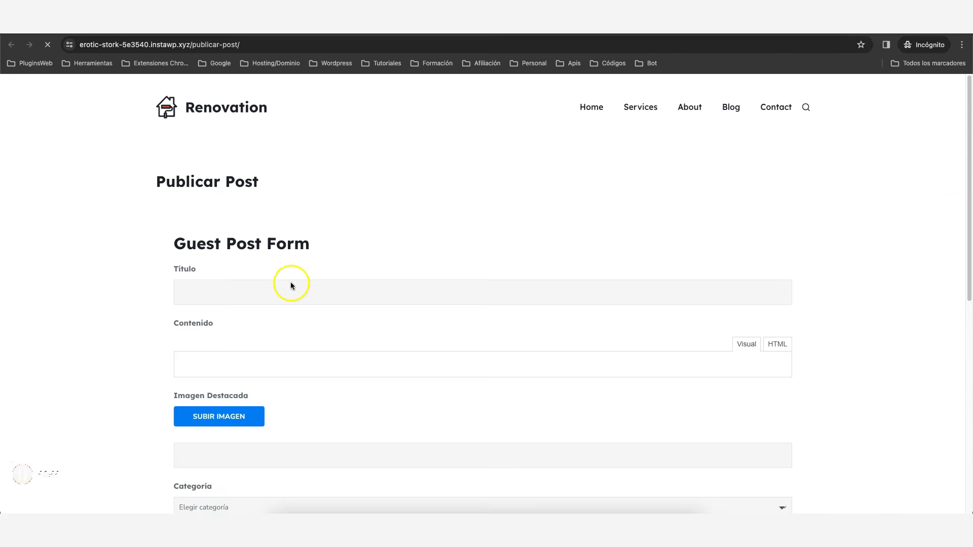
Enter 'Los mejores coches del 2024' as the guest post title and open a new incognito tab.
{"action": "scroll", "coordinate": [357, 251], "scroll_direction": "down", "scroll_amount": 2}
{"action": "scroll", "coordinate": [356, 251], "scroll_direction": "down", "scroll_amount": 8}
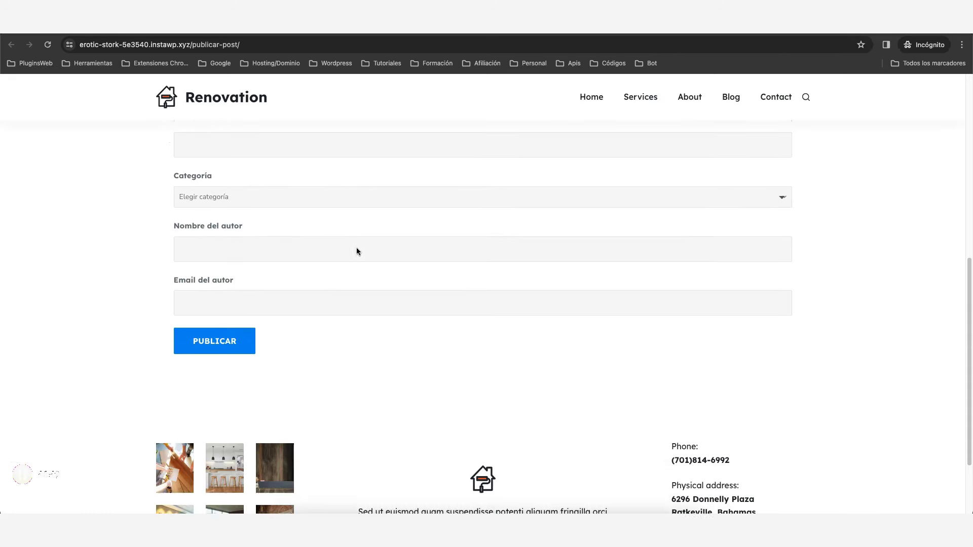
{"action": "scroll", "coordinate": [356, 260], "scroll_direction": "up", "scroll_amount": 10}
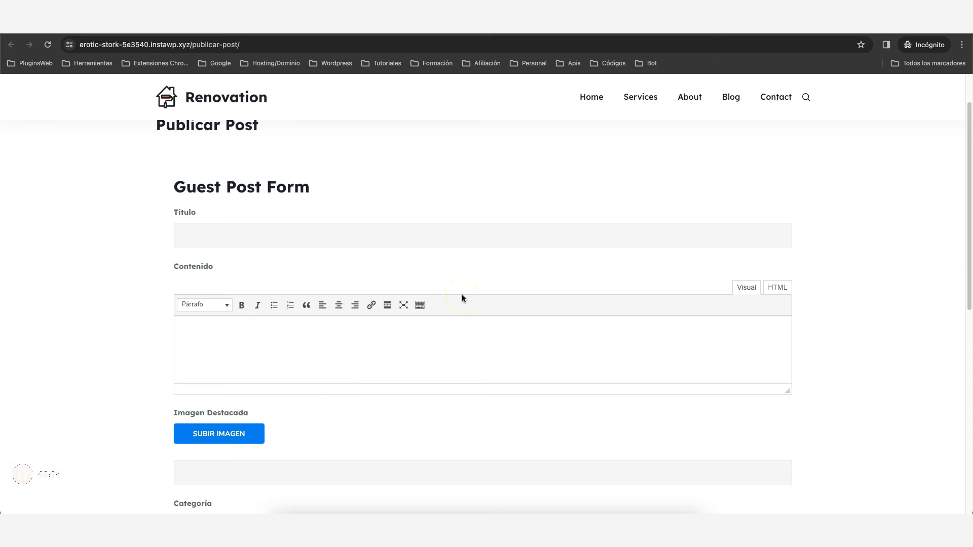
{"action": "scroll", "coordinate": [459, 291], "scroll_direction": "up", "scroll_amount": 2}
{"action": "scroll", "coordinate": [451, 285], "scroll_direction": "down", "scroll_amount": 1}
{"action": "left_click", "coordinate": [293, 269]}
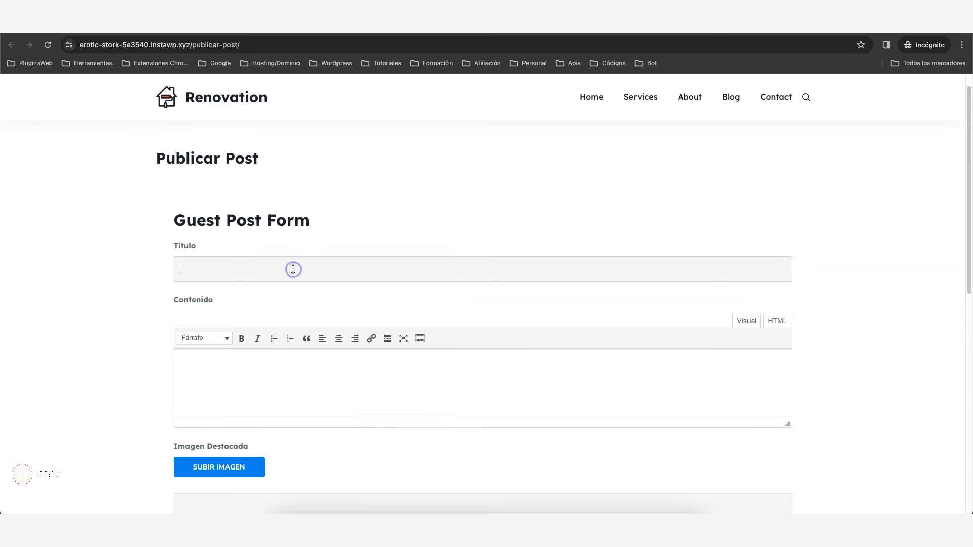
{"action": "type", "text": "Los mejores coches del 2024"}
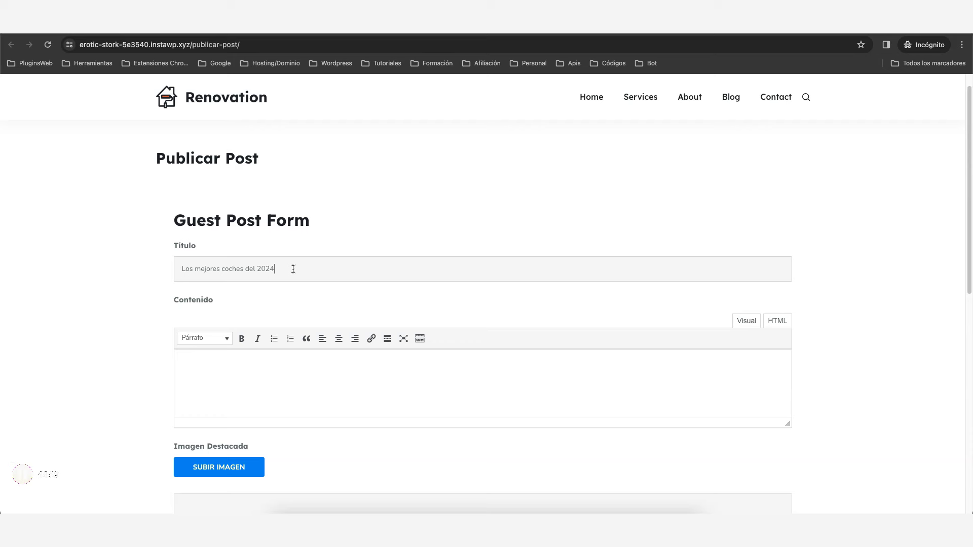
{"action": "scroll", "coordinate": [292, 261], "scroll_direction": "down", "scroll_amount": 2}
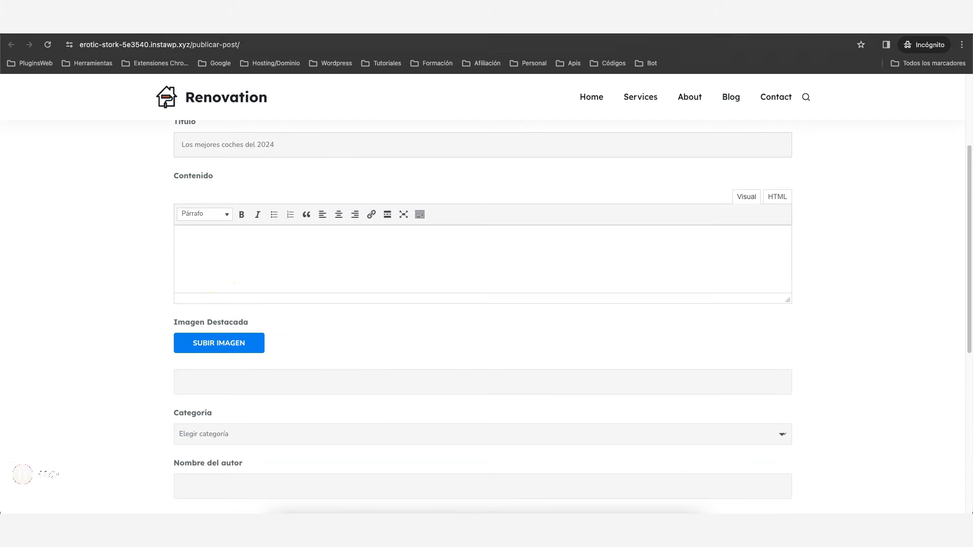
{"action": "key", "text": "ctrl+t"}
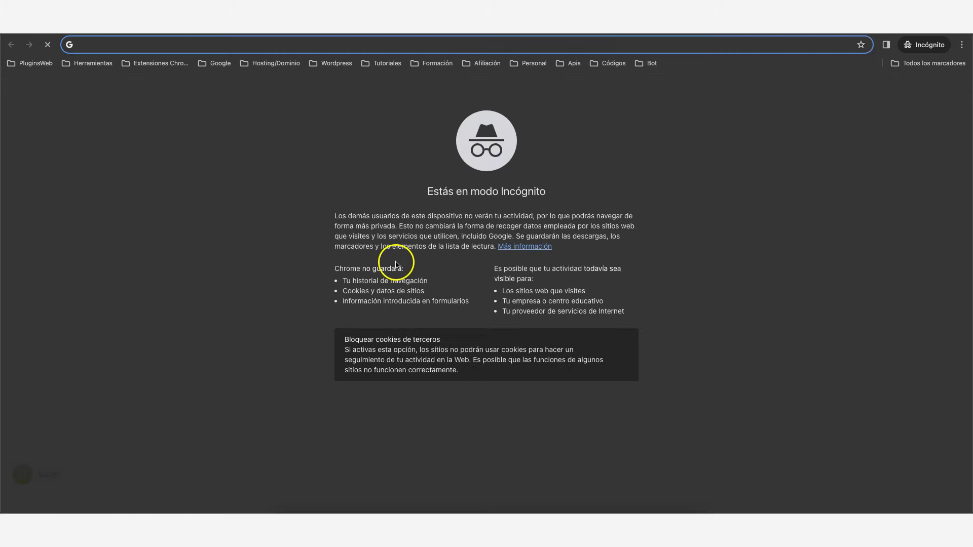
Paste the copied incognito-mode article text into Contenido and make the editor taller.
{"action": "left_click_drag", "start_coordinate": [333, 217], "coordinate": [656, 384]}
{"action": "right_click", "coordinate": [463, 232]}
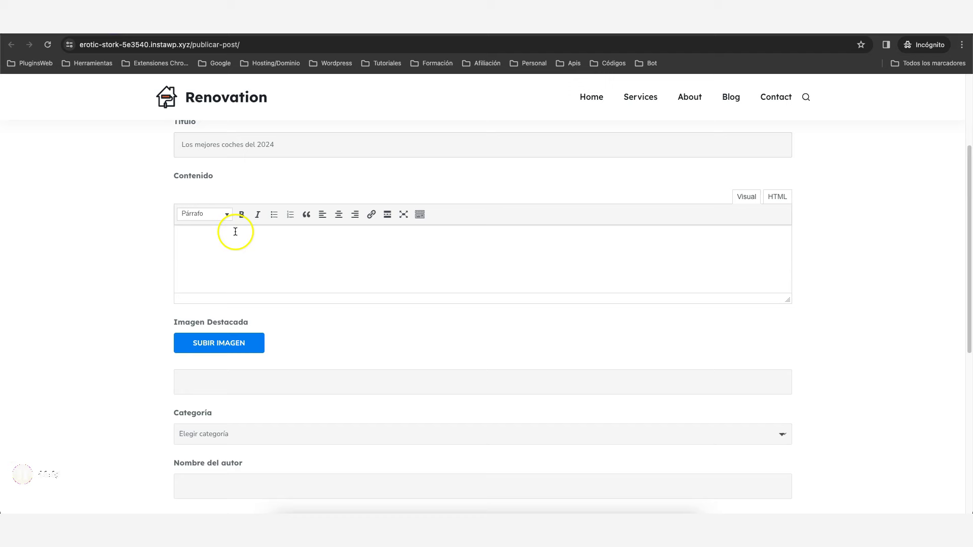
{"action": "right_click", "coordinate": [235, 235]}
{"action": "left_click", "coordinate": [251, 308]}
{"action": "left_click_drag", "start_coordinate": [789, 311], "coordinate": [797, 429]}
{"action": "scroll", "coordinate": [284, 276], "scroll_direction": "down", "scroll_amount": 3}
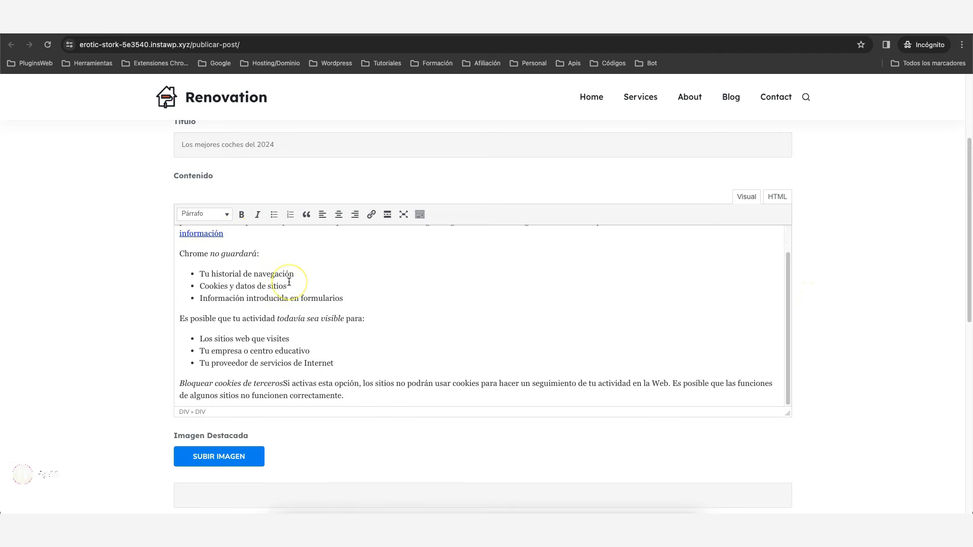
{"action": "scroll", "coordinate": [322, 298], "scroll_direction": "up", "scroll_amount": 6}
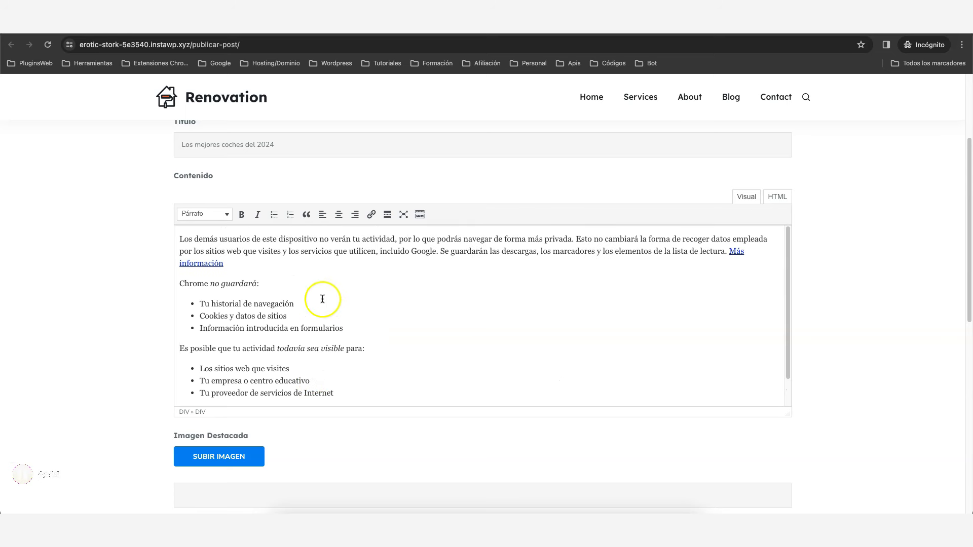
{"action": "scroll", "coordinate": [411, 294], "scroll_direction": "down", "scroll_amount": 3}
Split the text after 'Google.', delete 'Más información', and make the Se guardarán paragraph a Título 2 heading.
{"action": "left_click", "coordinate": [439, 240]}
{"action": "key", "text": "Return"}
{"action": "left_click_drag", "start_coordinate": [529, 261], "coordinate": [461, 263]}
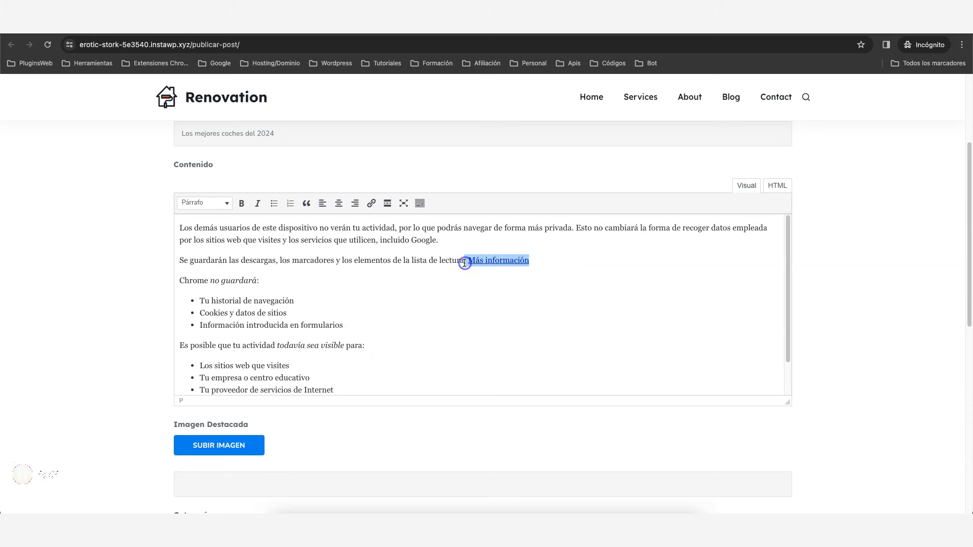
{"action": "key", "text": "BackSpace"}
{"action": "triple_click", "coordinate": [317, 260]}
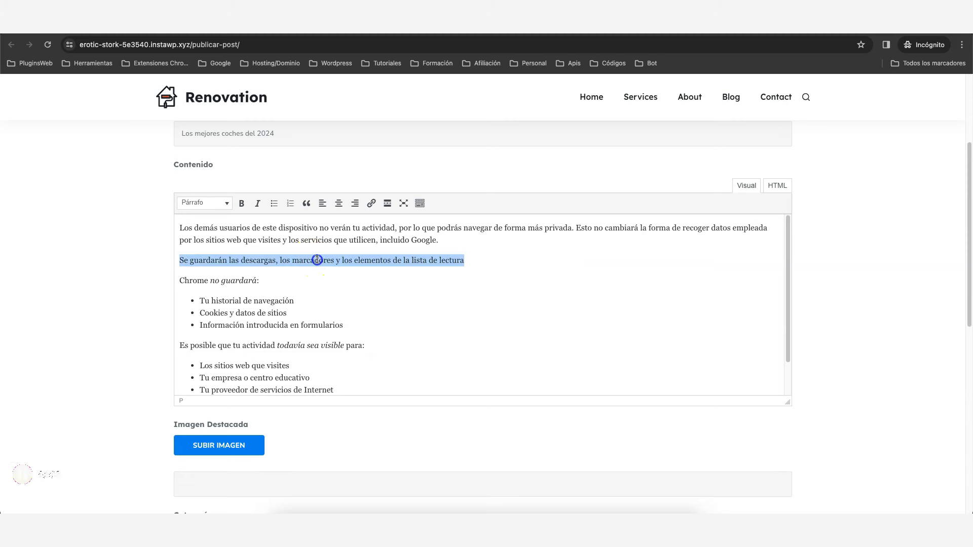
{"action": "left_click", "coordinate": [216, 204]}
{"action": "left_click", "coordinate": [205, 262]}
{"action": "left_click", "coordinate": [399, 316]}
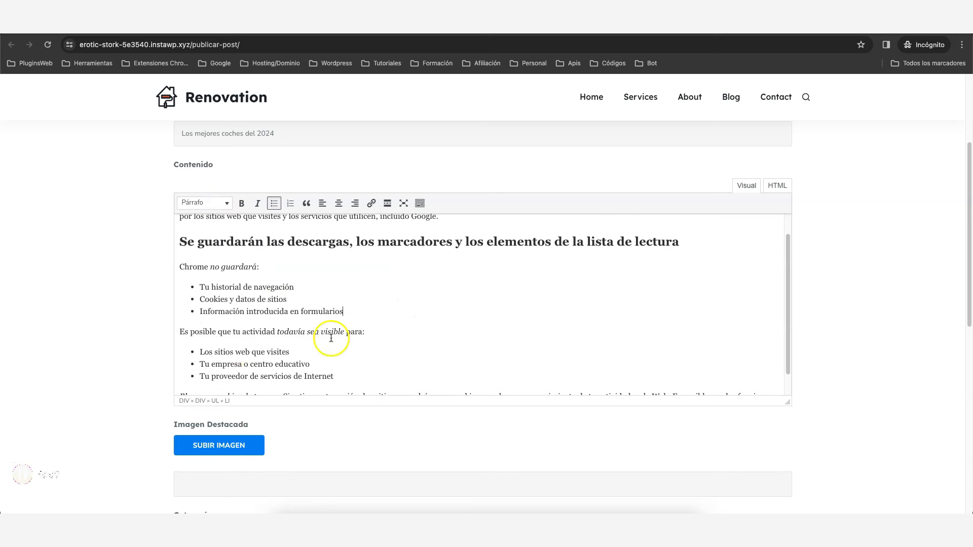
Link the phrase 'todavía sea visible' to pluginsweb.es.
{"action": "left_click_drag", "start_coordinate": [277, 332], "coordinate": [344, 330]}
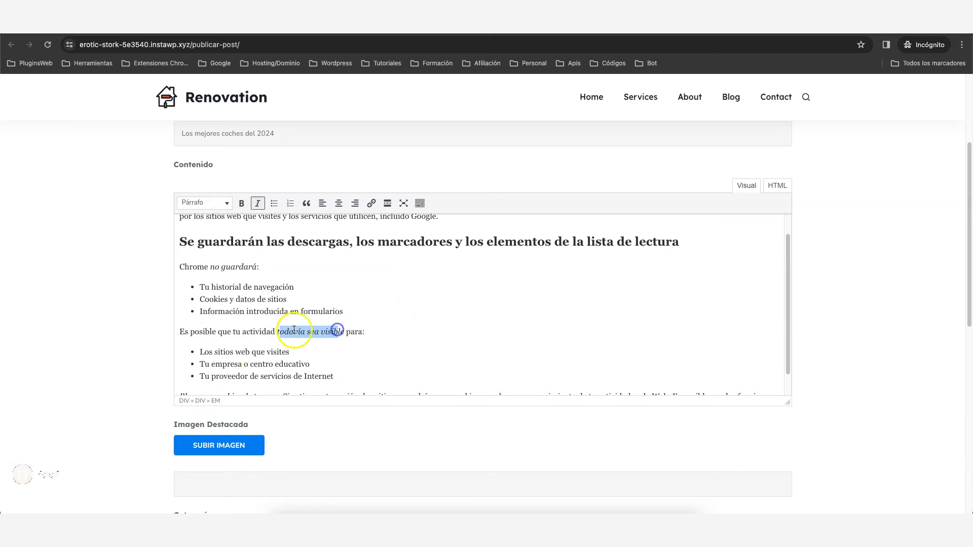
{"action": "left_click_drag", "start_coordinate": [278, 332], "coordinate": [345, 331]}
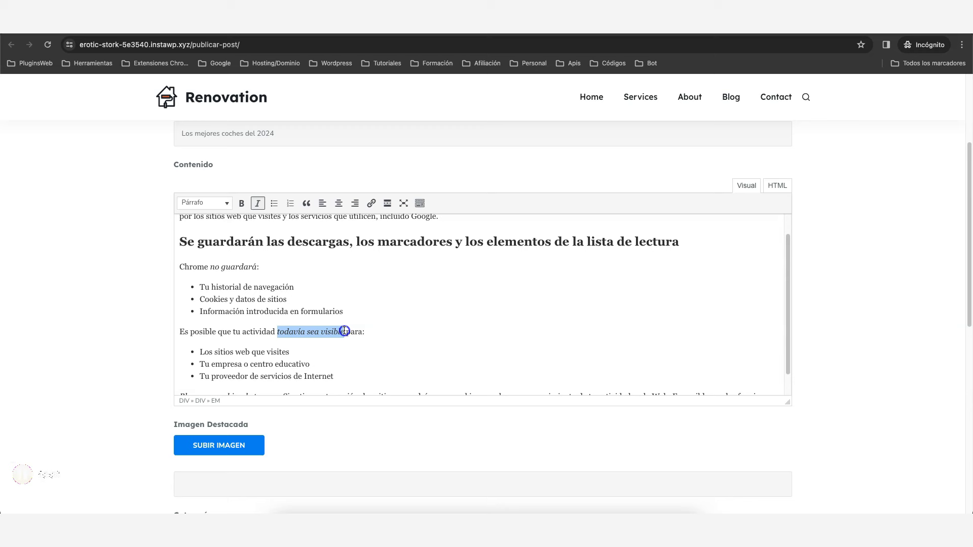
{"action": "left_click", "coordinate": [375, 207]}
{"action": "left_click", "coordinate": [312, 360]}
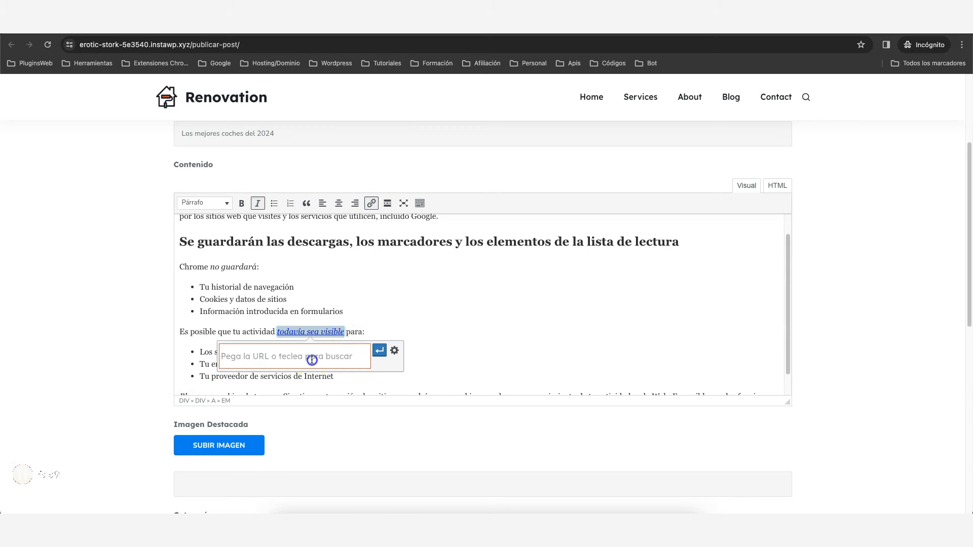
{"action": "type", "text": "https://pluginsweb."}
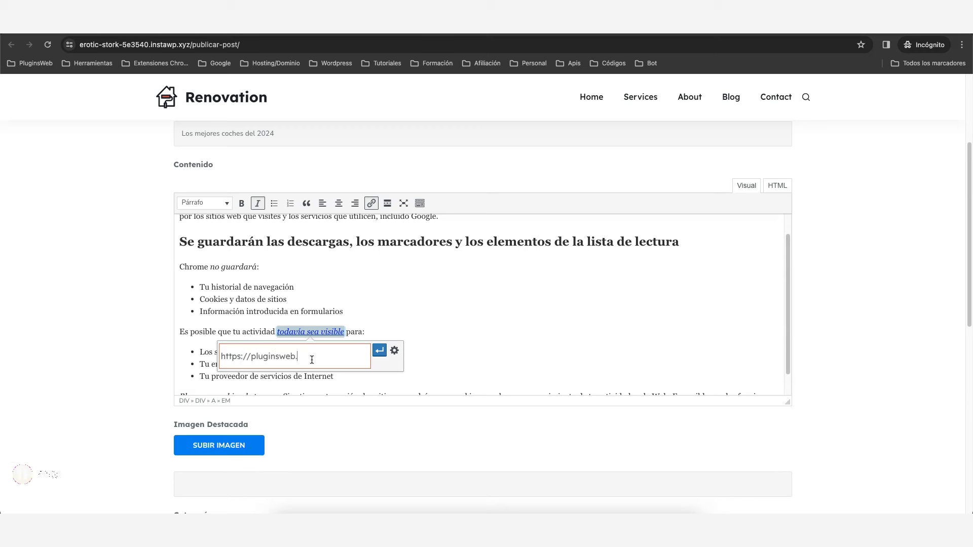
{"action": "left_click", "coordinate": [379, 350]}
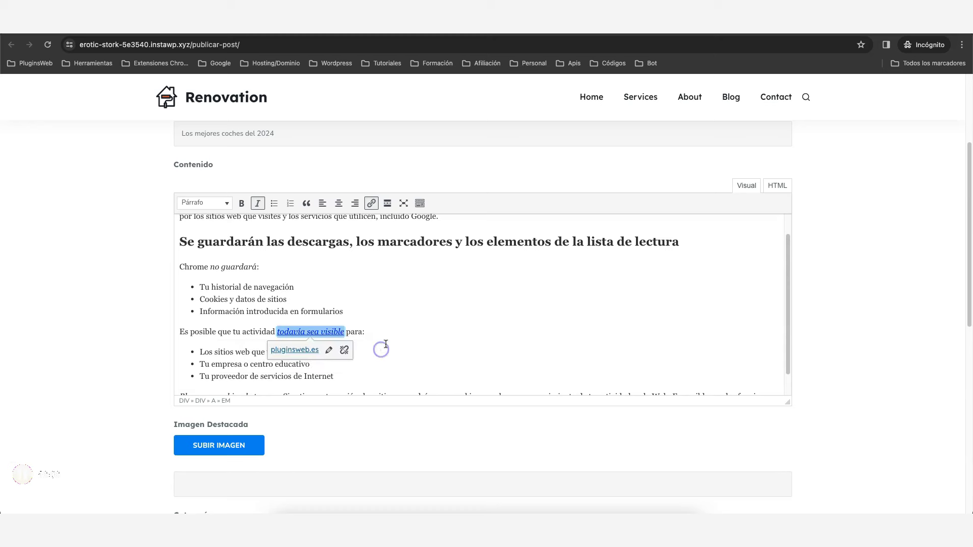
{"action": "left_click", "coordinate": [389, 337]}
{"action": "scroll", "coordinate": [431, 320], "scroll_direction": "down", "scroll_amount": 2}
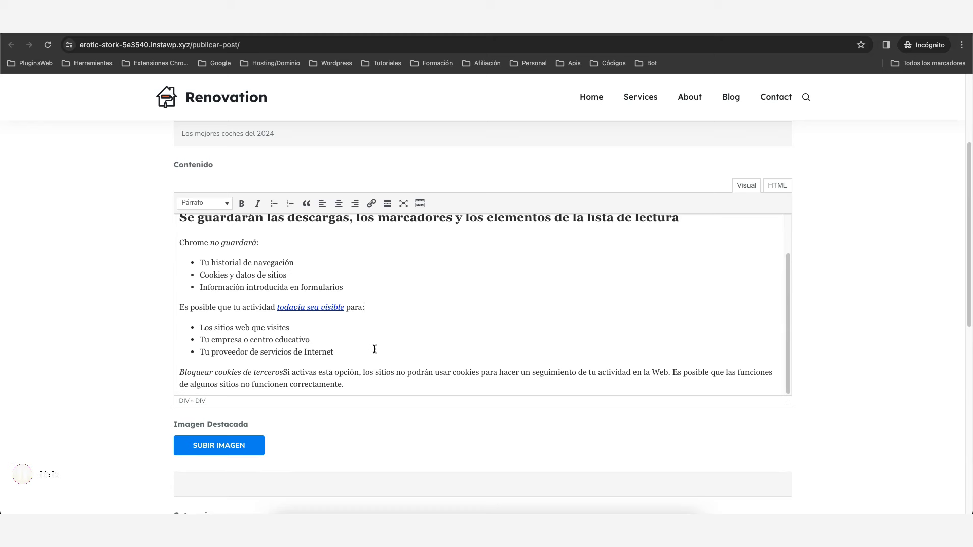
{"action": "scroll", "coordinate": [342, 274], "scroll_direction": "down", "scroll_amount": 3}
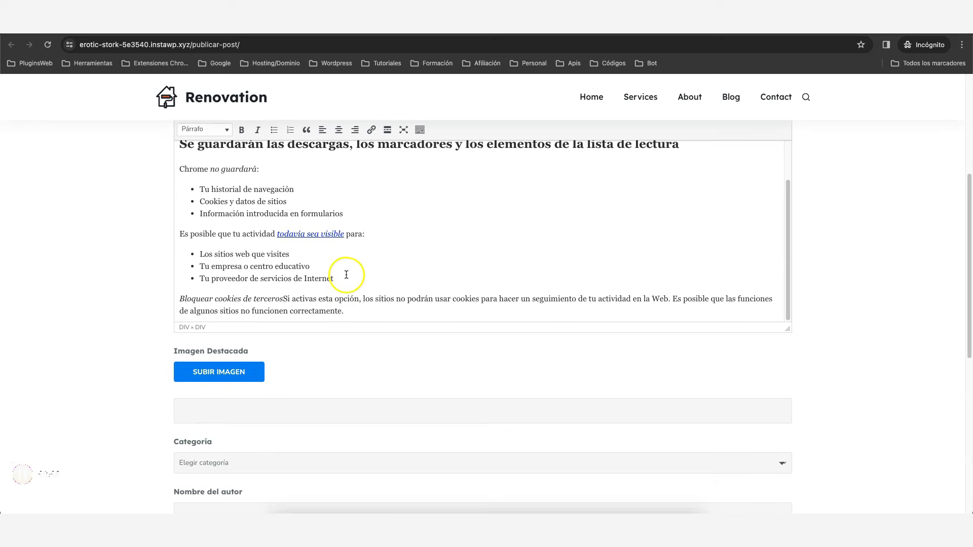
Attach TEMAS WORDPRESS (4).png as the featured image and set the category to Exterior.
{"action": "left_click", "coordinate": [219, 374]}
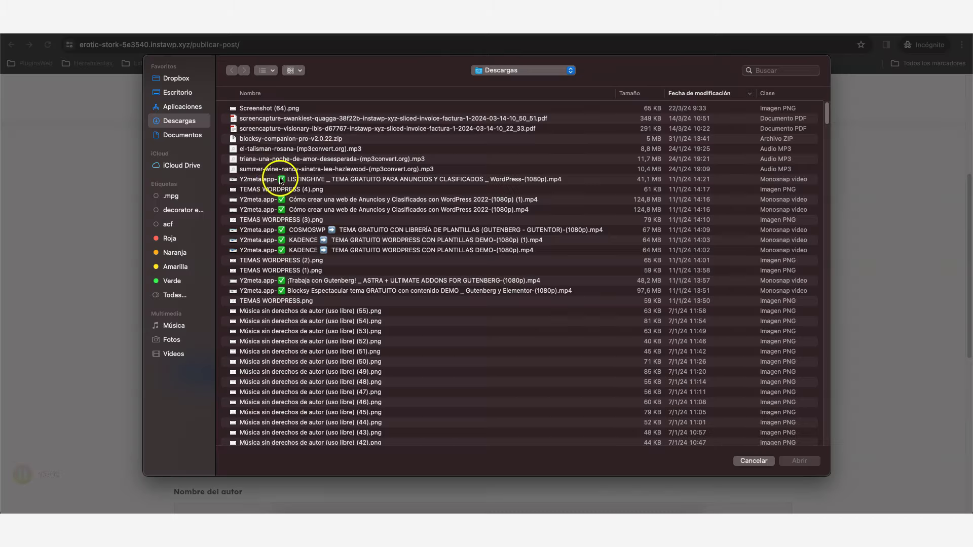
{"action": "left_click", "coordinate": [278, 192]}
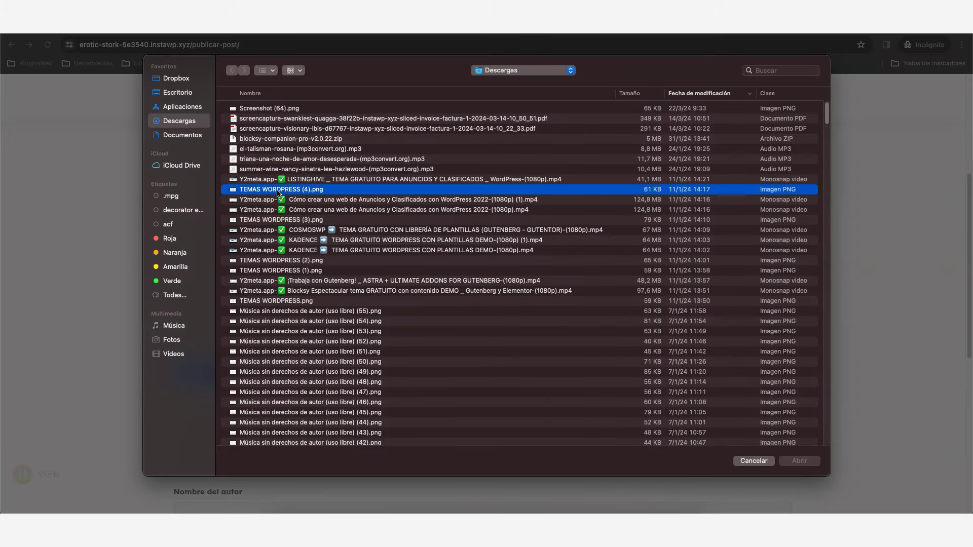
{"action": "left_click", "coordinate": [799, 459]}
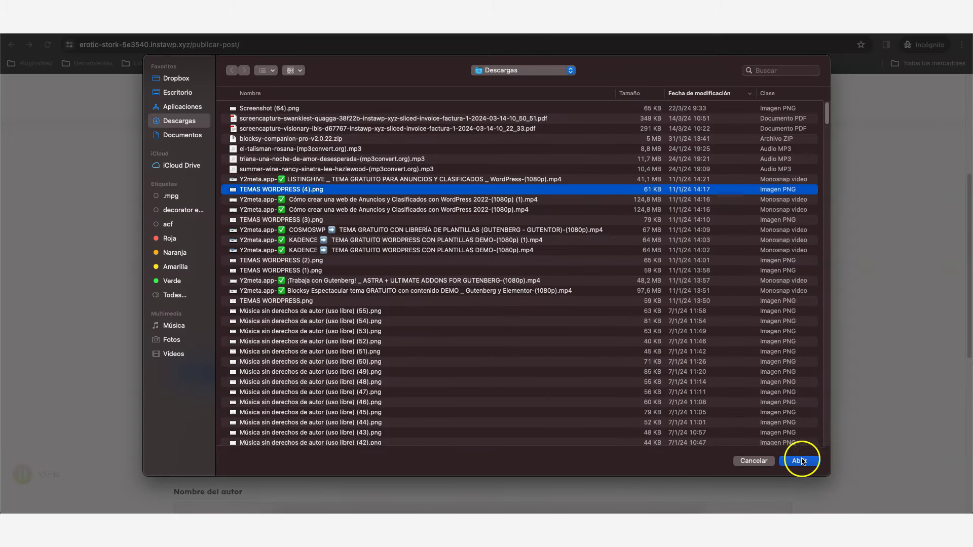
{"action": "scroll", "coordinate": [345, 355], "scroll_direction": "down", "scroll_amount": 2}
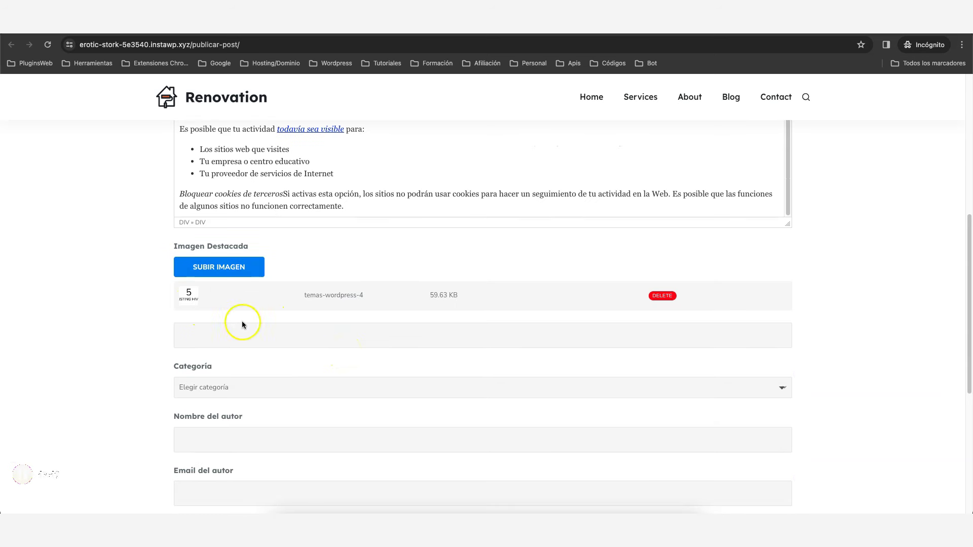
{"action": "scroll", "coordinate": [312, 302], "scroll_direction": "down", "scroll_amount": 3}
{"action": "left_click", "coordinate": [260, 261]}
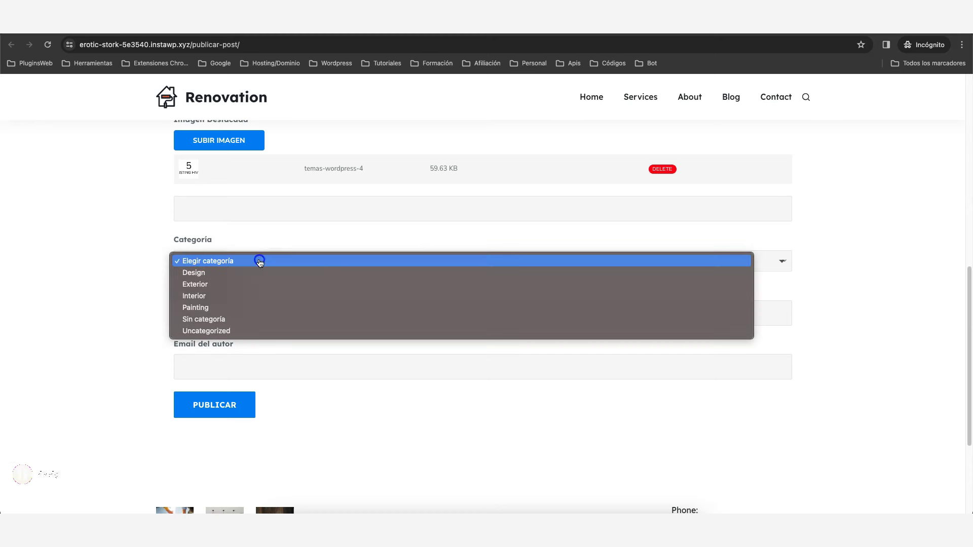
{"action": "left_click", "coordinate": [207, 284]}
Fill in the author's name and e-mail, then submit the guest post.
{"action": "scroll", "coordinate": [246, 283], "scroll_direction": "down", "scroll_amount": 1}
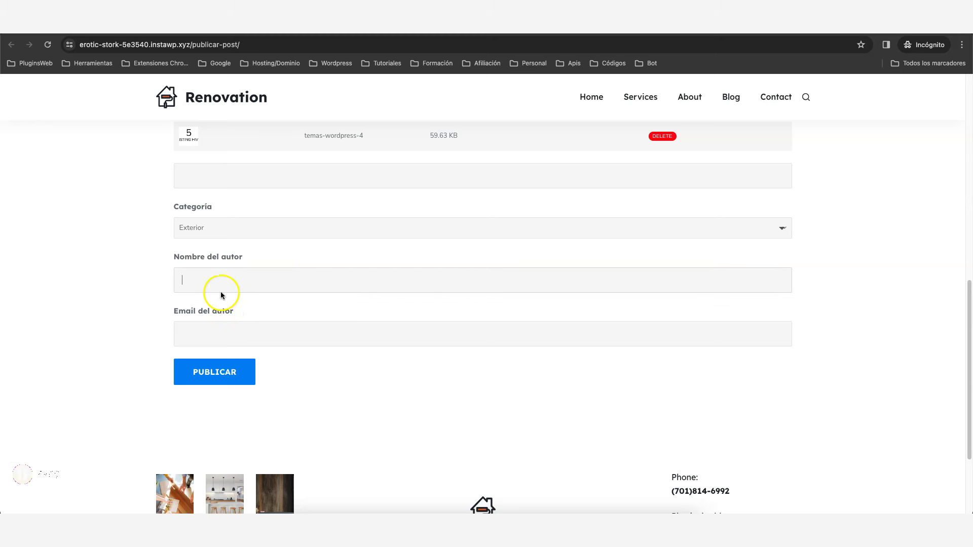
{"action": "left_click", "coordinate": [220, 333]}
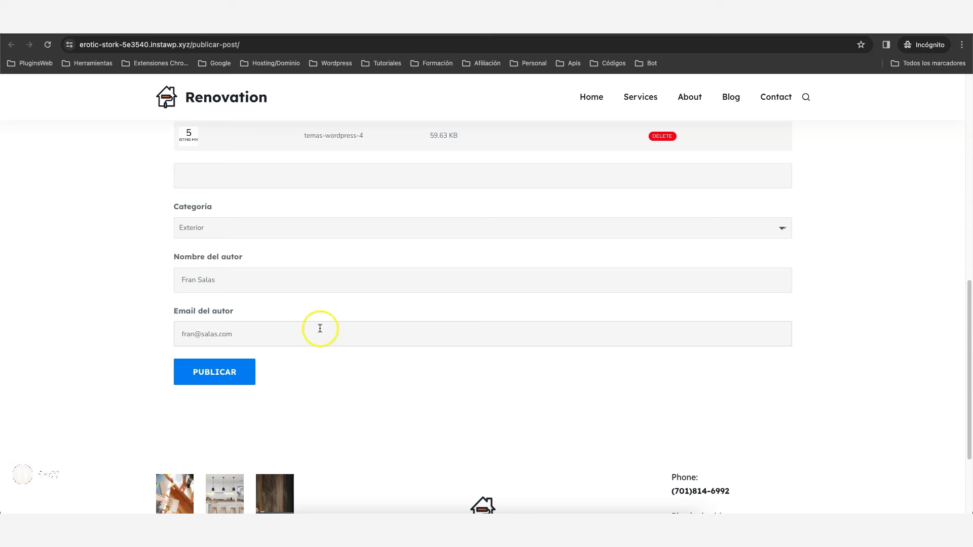
{"action": "left_click", "coordinate": [222, 374]}
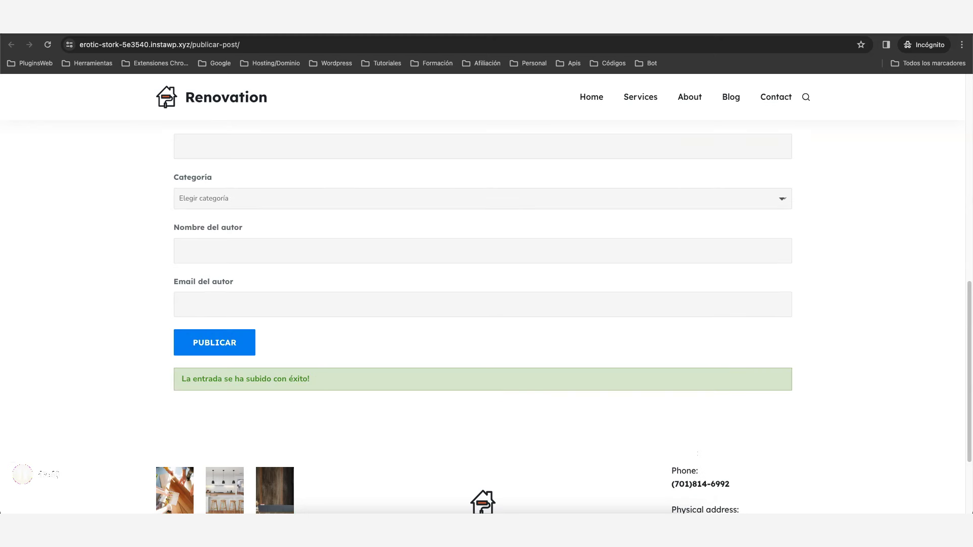
Open the submitted draft 'Los mejores coches del 2024' from Todas las entradas.
{"action": "key", "text": "super+w"}
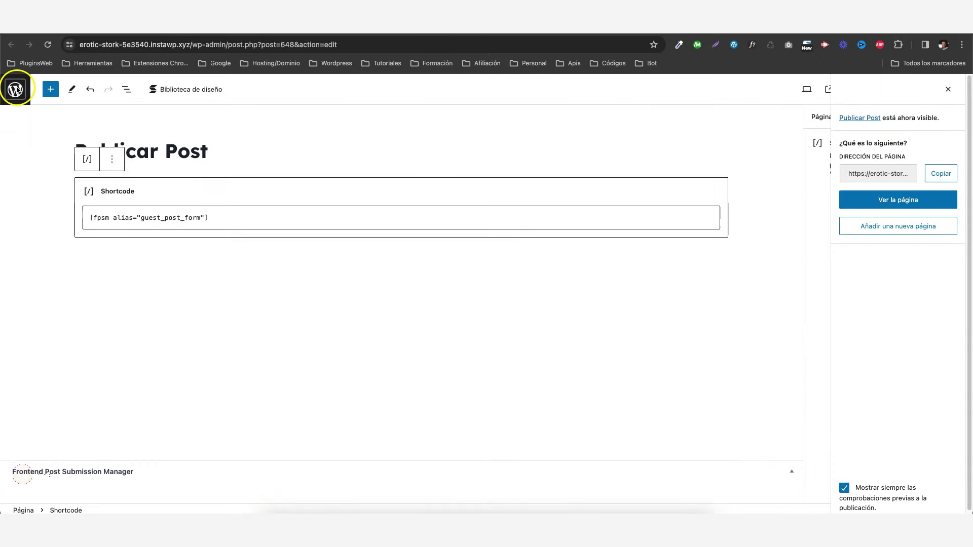
{"action": "left_click", "coordinate": [11, 45]}
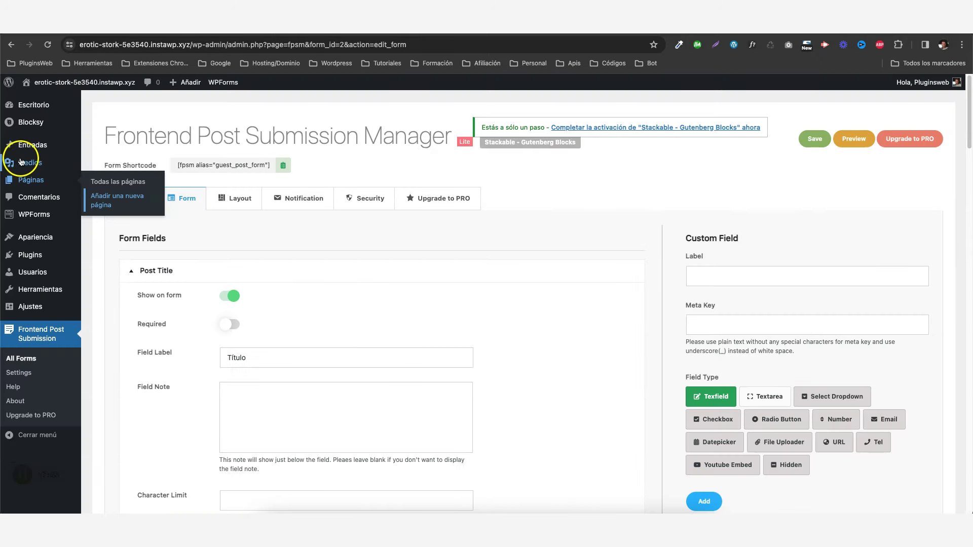
{"action": "mouse_move", "coordinate": [37, 146]}
{"action": "left_click", "coordinate": [131, 148]}
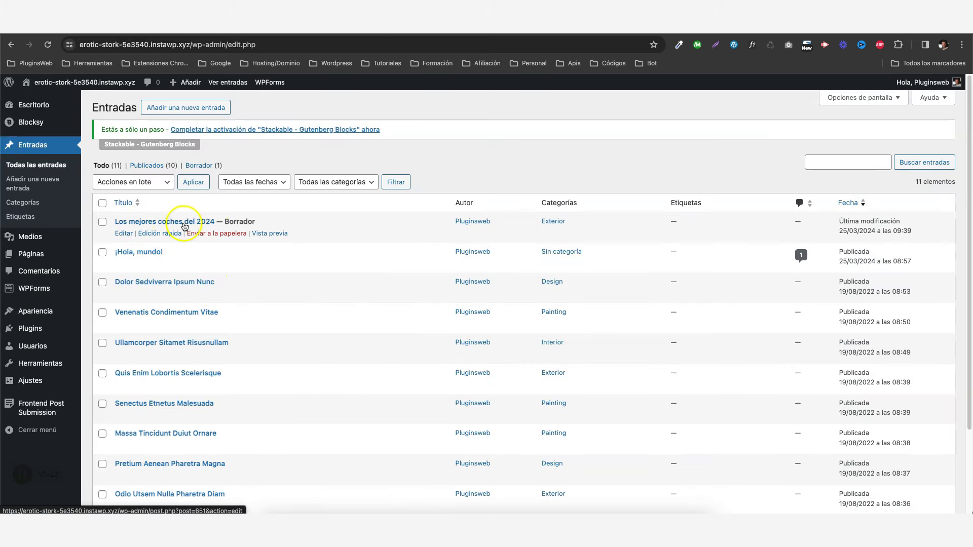
{"action": "left_click", "coordinate": [183, 224]}
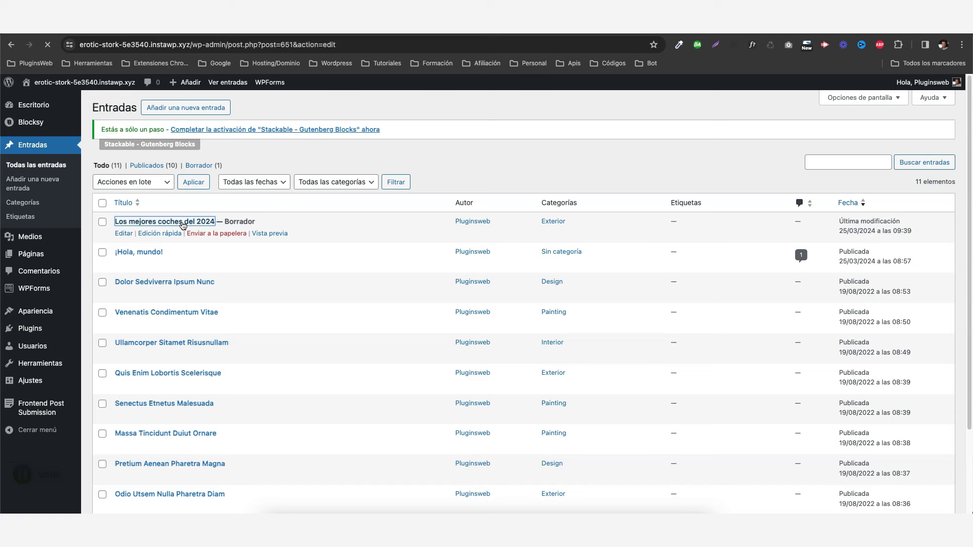
Publish the draft and view the live post.
{"action": "scroll", "coordinate": [393, 261], "scroll_direction": "down", "scroll_amount": 3}
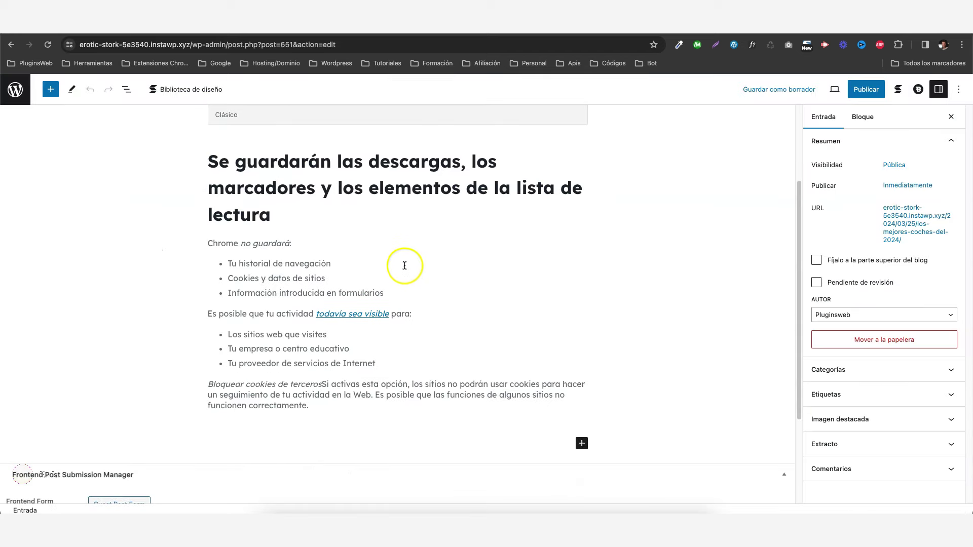
{"action": "scroll", "coordinate": [386, 252], "scroll_direction": "down", "scroll_amount": 2}
{"action": "scroll", "coordinate": [386, 251], "scroll_direction": "down", "scroll_amount": 2}
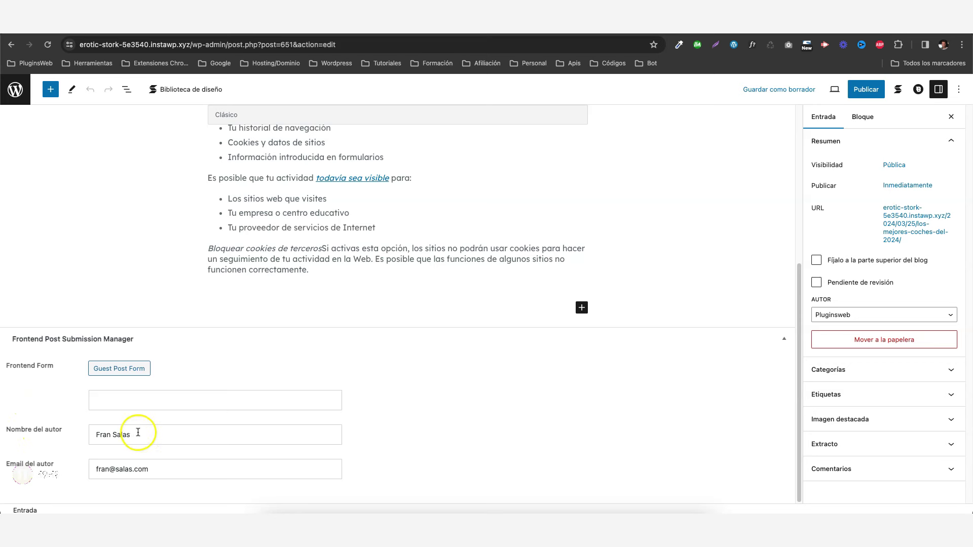
{"action": "left_click", "coordinate": [866, 90]}
{"action": "left_click", "coordinate": [864, 91]}
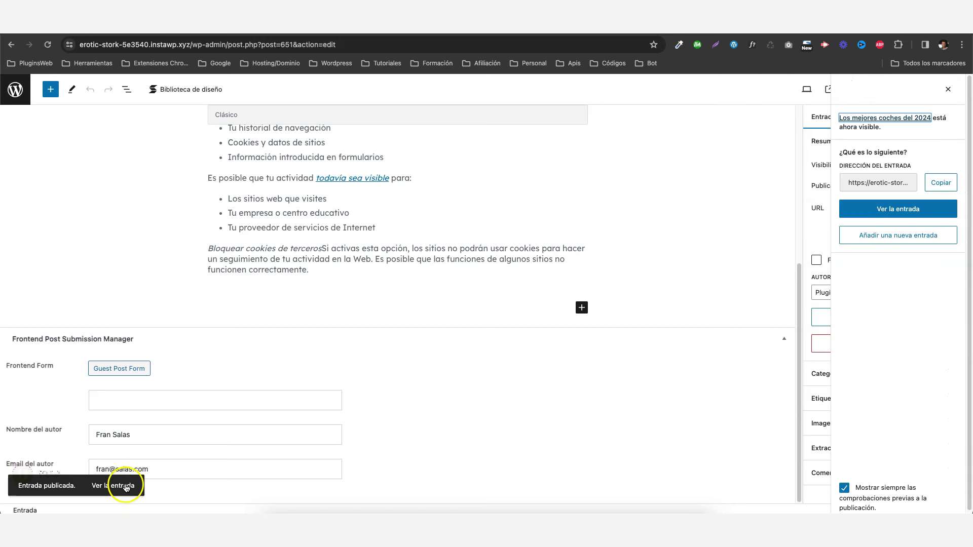
{"action": "left_click", "coordinate": [133, 484]}
Scroll through the published post to check the author name and email fields.
{"action": "scroll", "coordinate": [311, 222], "scroll_direction": "down", "scroll_amount": 3}
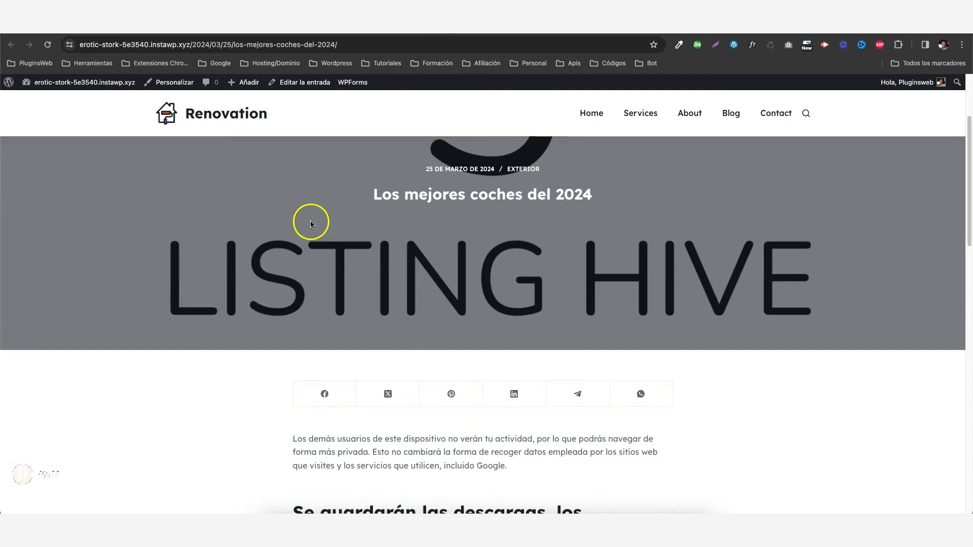
{"action": "scroll", "coordinate": [420, 241], "scroll_direction": "up", "scroll_amount": 3}
{"action": "scroll", "coordinate": [540, 247], "scroll_direction": "down", "scroll_amount": 5}
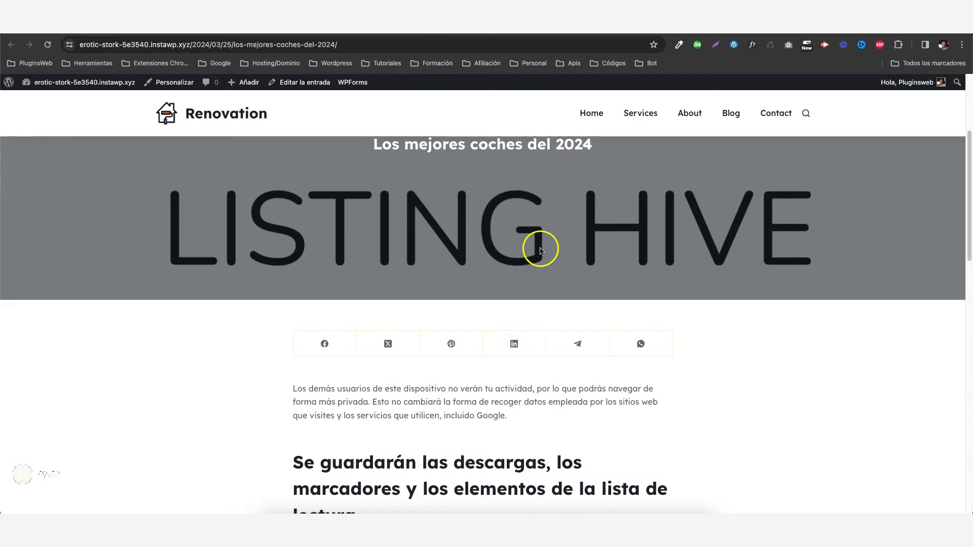
{"action": "scroll", "coordinate": [470, 254], "scroll_direction": "down", "scroll_amount": 1}
{"action": "scroll", "coordinate": [469, 254], "scroll_direction": "down", "scroll_amount": 3}
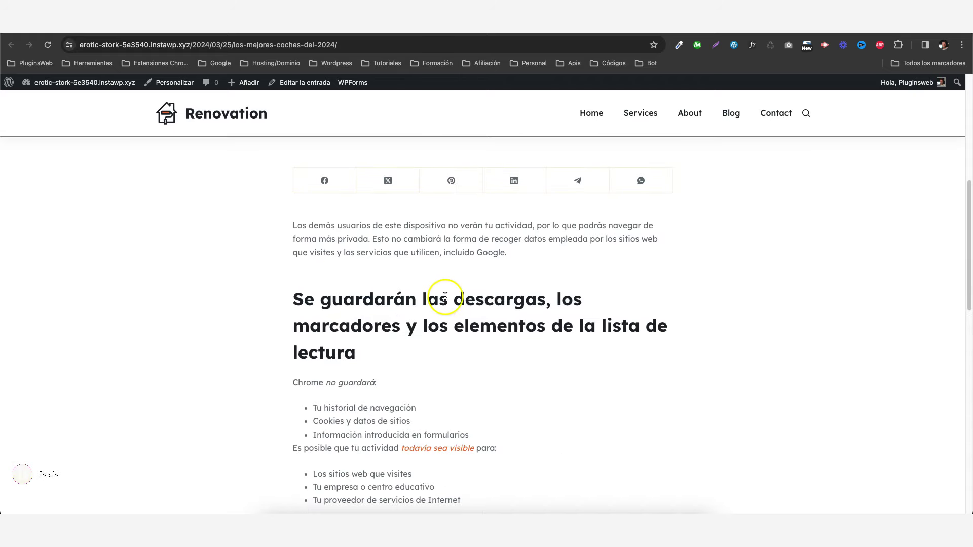
{"action": "scroll", "coordinate": [445, 297], "scroll_direction": "down", "scroll_amount": 7}
{"action": "scroll", "coordinate": [445, 299], "scroll_direction": "down", "scroll_amount": 1}
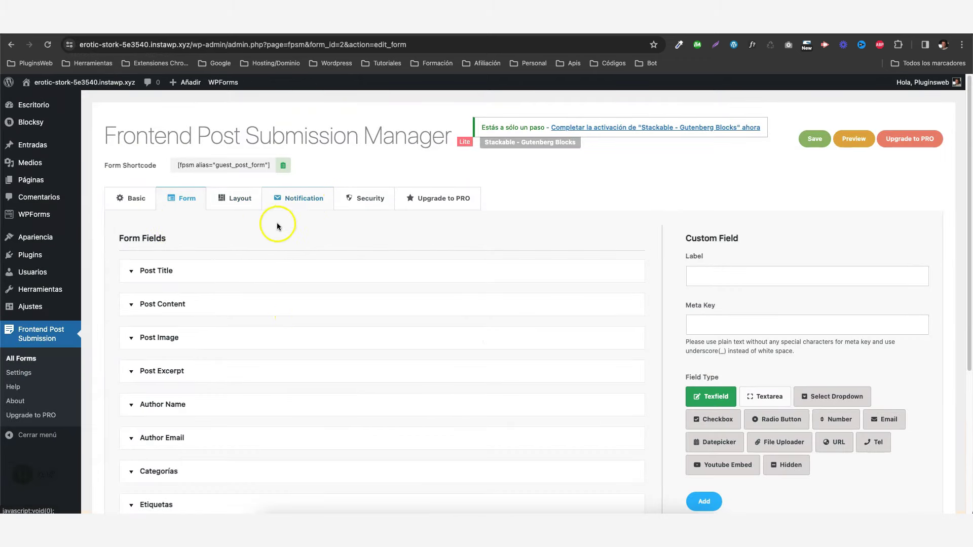
Set the guest post form's Form Template to Template 4.
{"action": "left_click", "coordinate": [240, 201]}
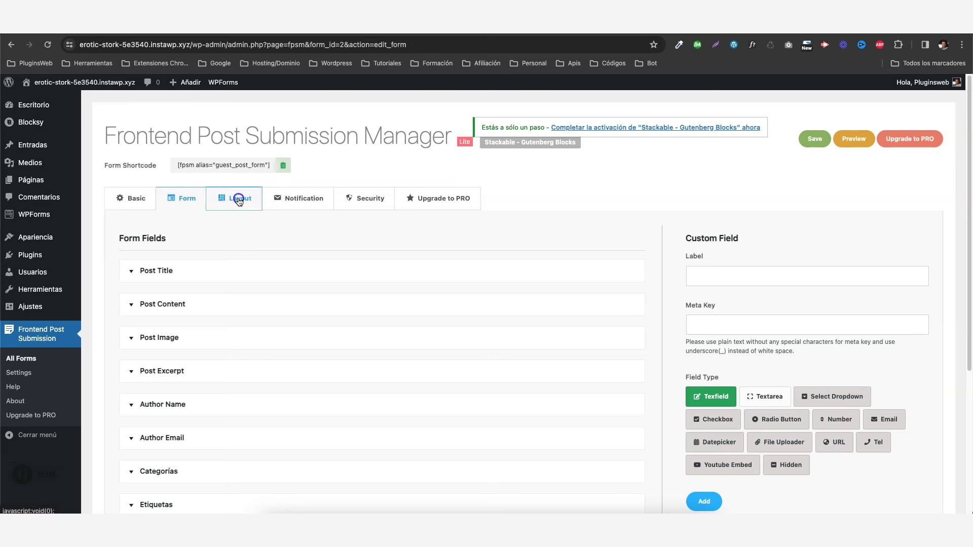
{"action": "scroll", "coordinate": [263, 338], "scroll_direction": "down", "scroll_amount": 5}
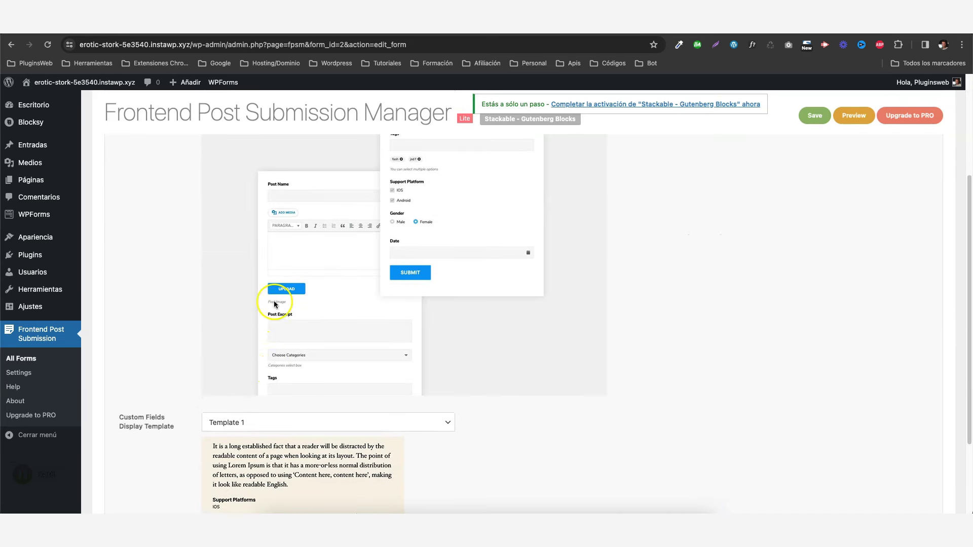
{"action": "scroll", "coordinate": [304, 345], "scroll_direction": "up", "scroll_amount": 3}
{"action": "left_click", "coordinate": [252, 159]}
{"action": "left_click", "coordinate": [229, 184]}
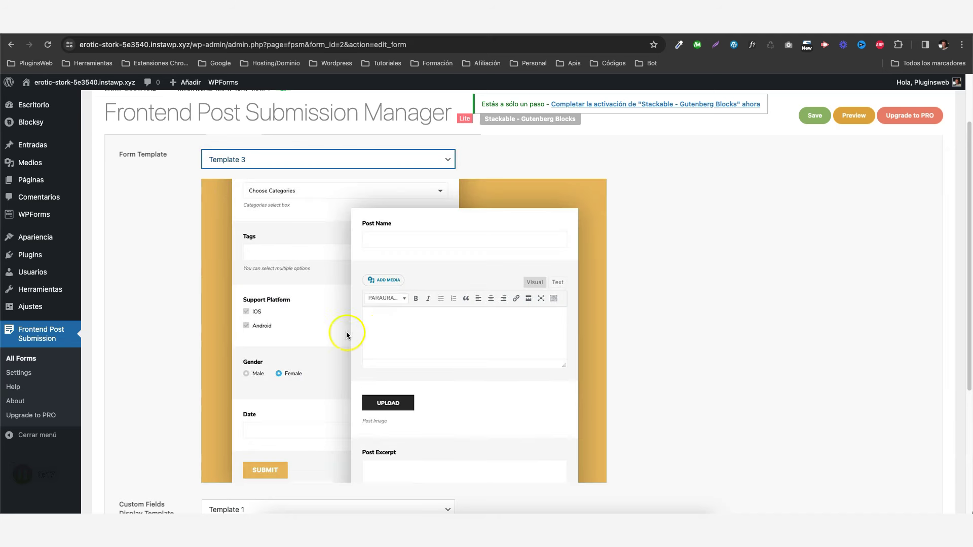
{"action": "left_click", "coordinate": [281, 167]}
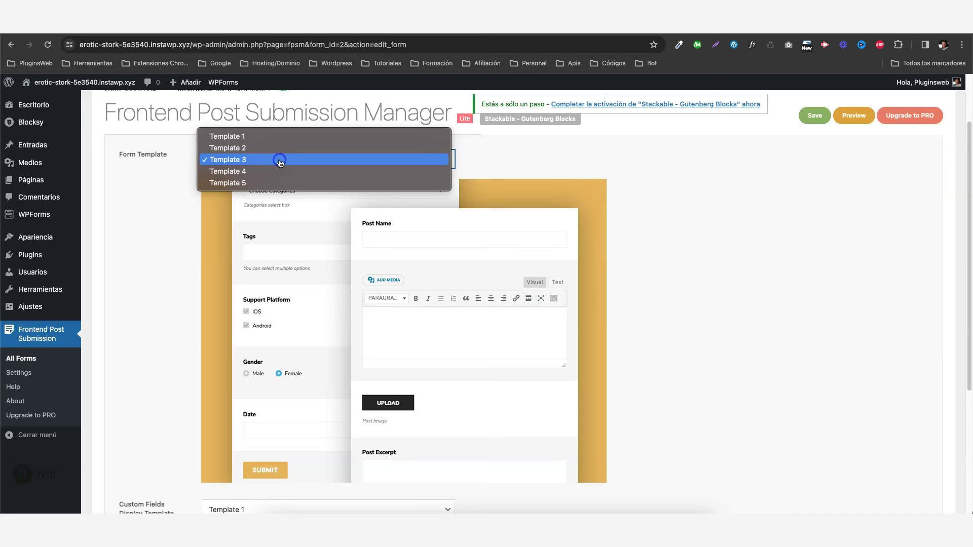
{"action": "left_click", "coordinate": [250, 172]}
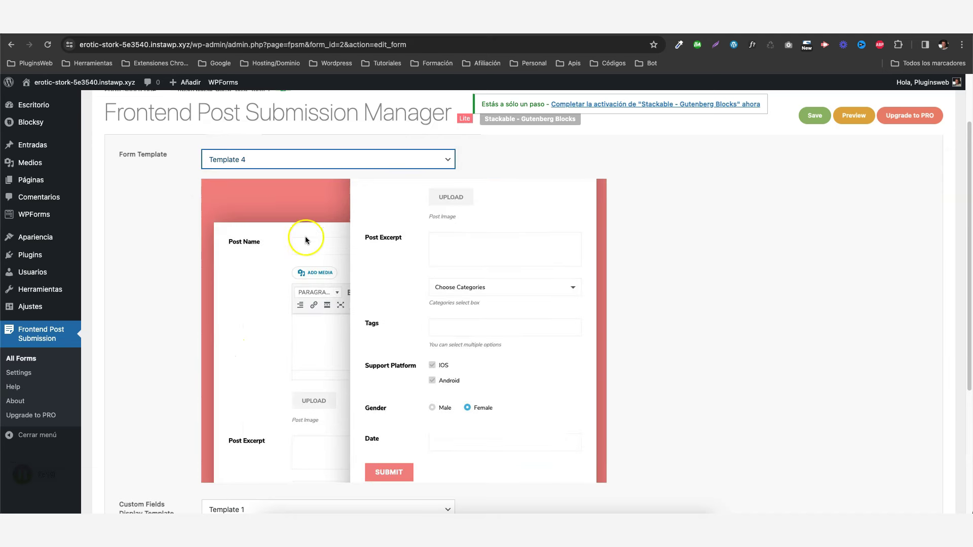
Set the Custom Fields Display Template to Template 1.
{"action": "scroll", "coordinate": [348, 245], "scroll_direction": "down", "scroll_amount": 4}
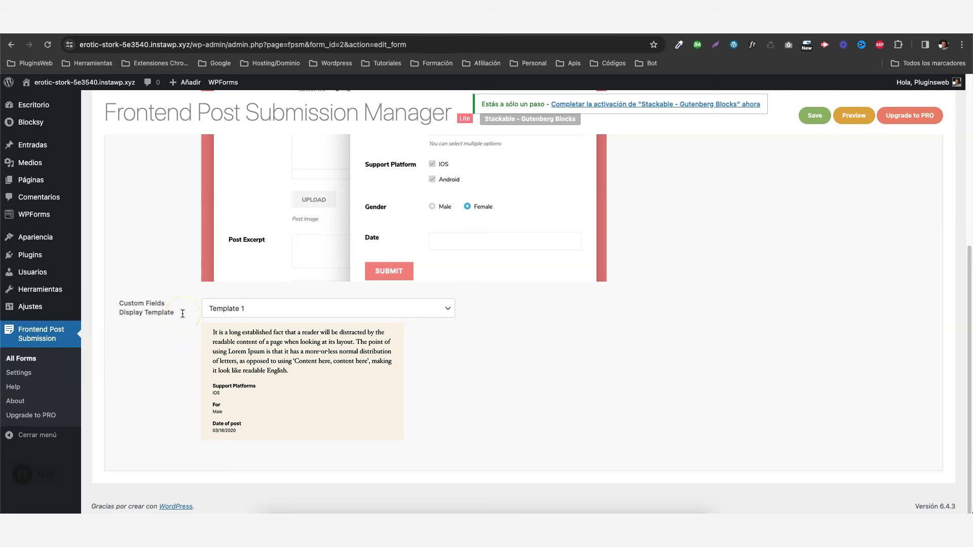
{"action": "left_click", "coordinate": [247, 310]}
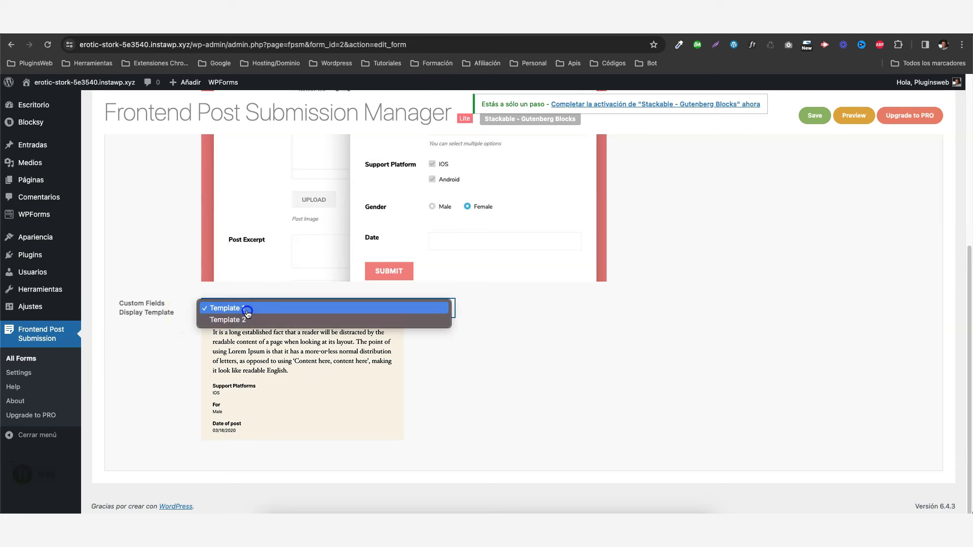
{"action": "left_click", "coordinate": [235, 320]}
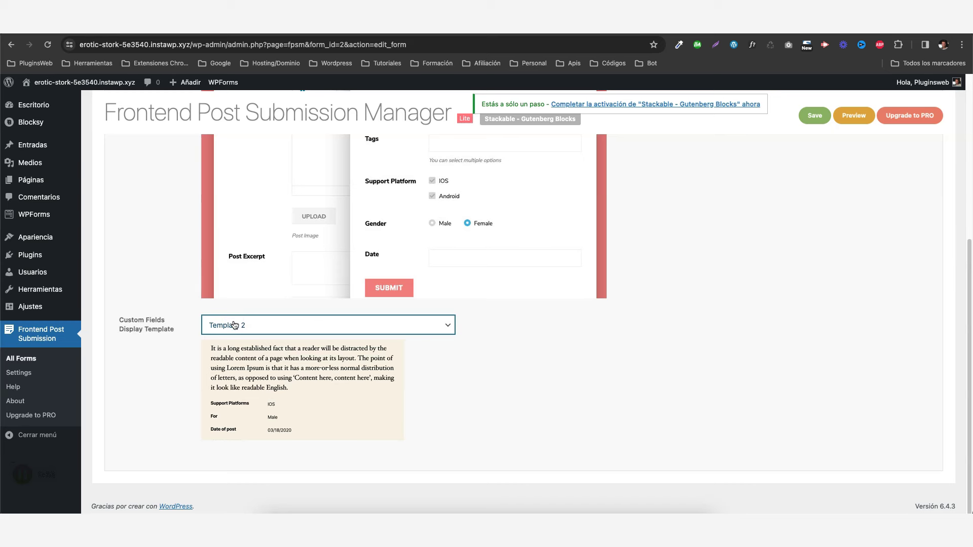
{"action": "left_click", "coordinate": [241, 321]}
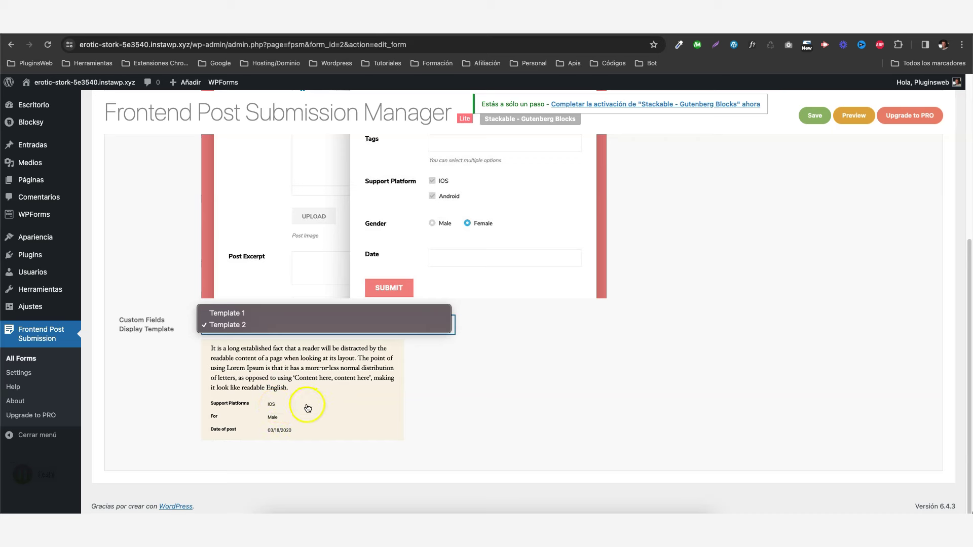
{"action": "left_click", "coordinate": [235, 313]}
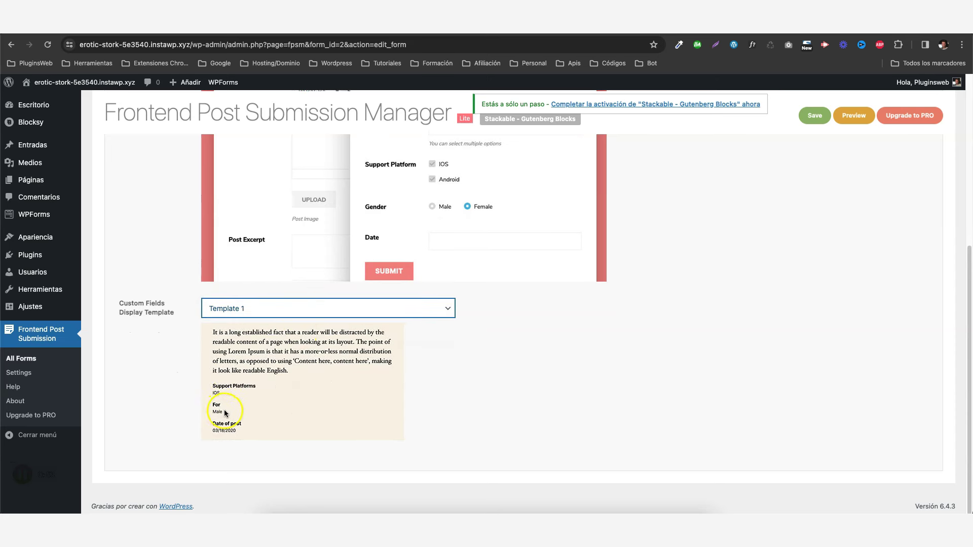
{"action": "scroll", "coordinate": [348, 327], "scroll_direction": "up", "scroll_amount": 5}
{"action": "left_click", "coordinate": [299, 199]}
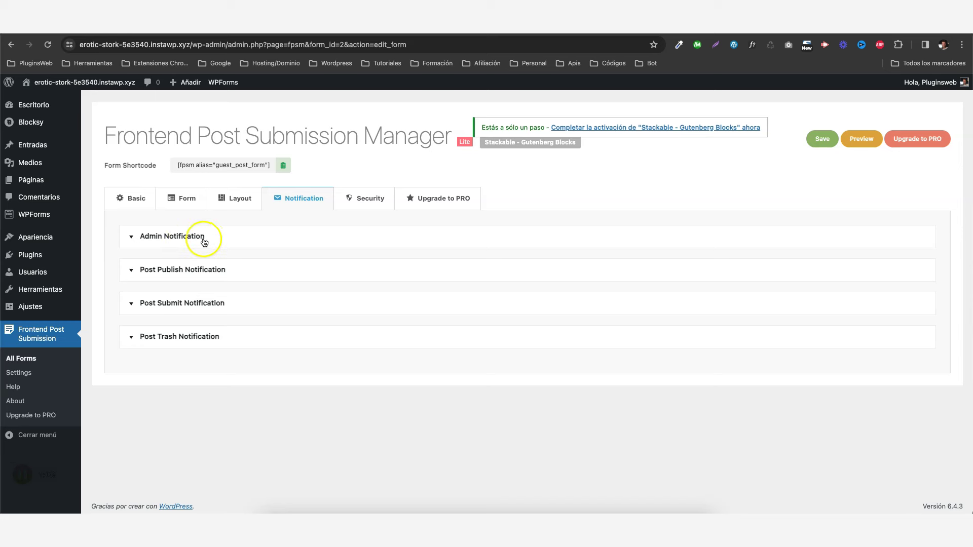
Enable the Admin Notification and review its emails, subject and default message fields.
{"action": "left_click", "coordinate": [133, 238]}
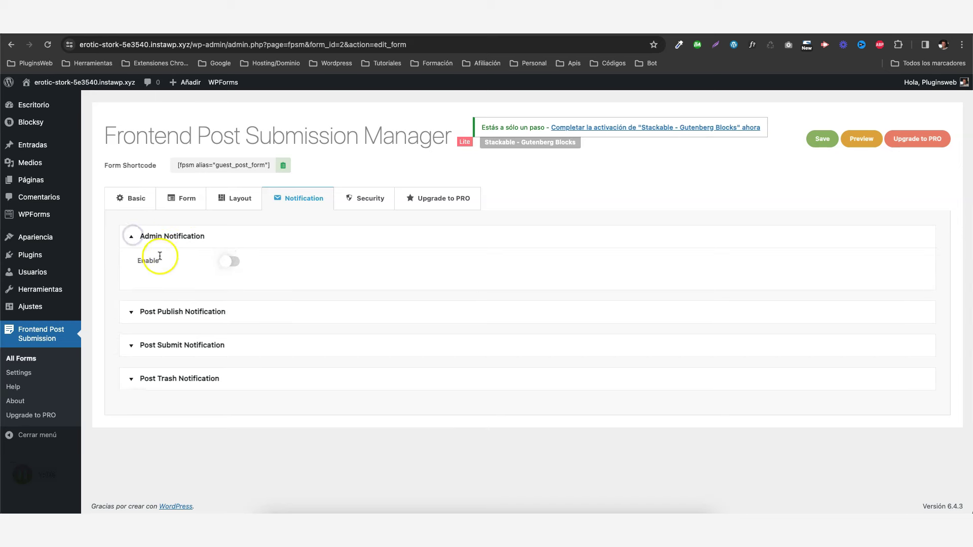
{"action": "left_click", "coordinate": [231, 261]}
{"action": "scroll", "coordinate": [266, 283], "scroll_direction": "down", "scroll_amount": 3}
{"action": "scroll", "coordinate": [239, 318], "scroll_direction": "up", "scroll_amount": 2}
{"action": "left_click", "coordinate": [246, 208]}
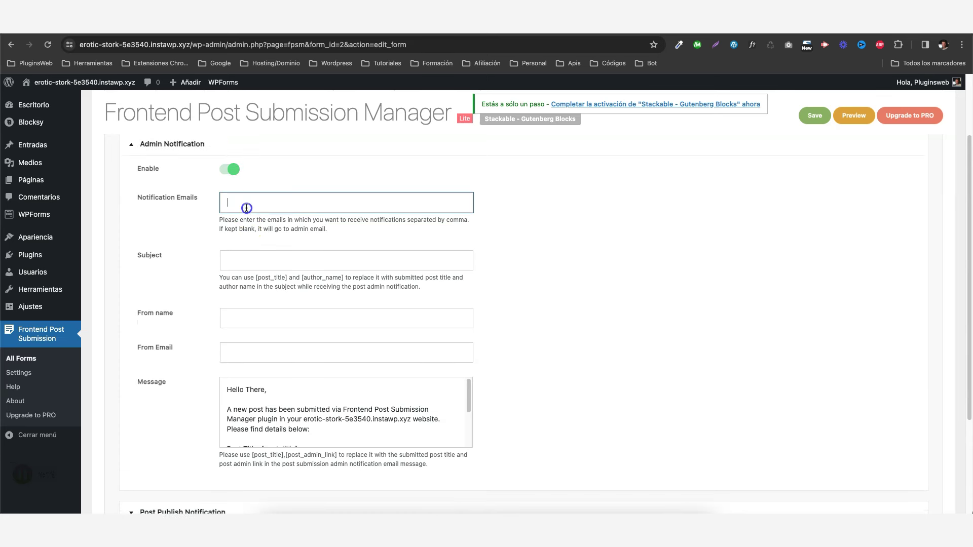
{"action": "left_click", "coordinate": [270, 258]}
{"action": "scroll", "coordinate": [263, 302], "scroll_direction": "down", "scroll_amount": 3}
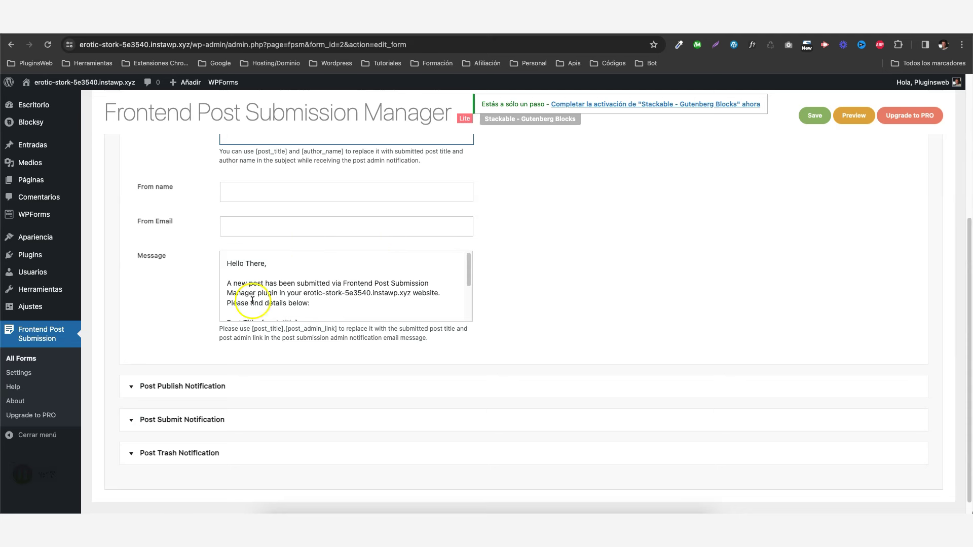
{"action": "left_click_drag", "start_coordinate": [226, 256], "coordinate": [359, 329]}
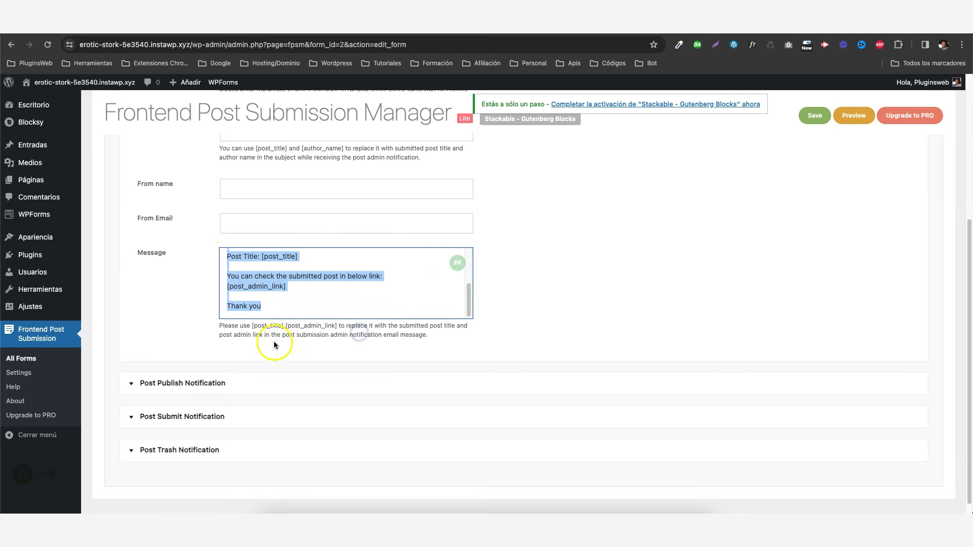
{"action": "scroll", "coordinate": [274, 344], "scroll_direction": "down", "scroll_amount": 1}
Enable the Post Publish Notification and look over its default message text.
{"action": "left_click", "coordinate": [173, 368]}
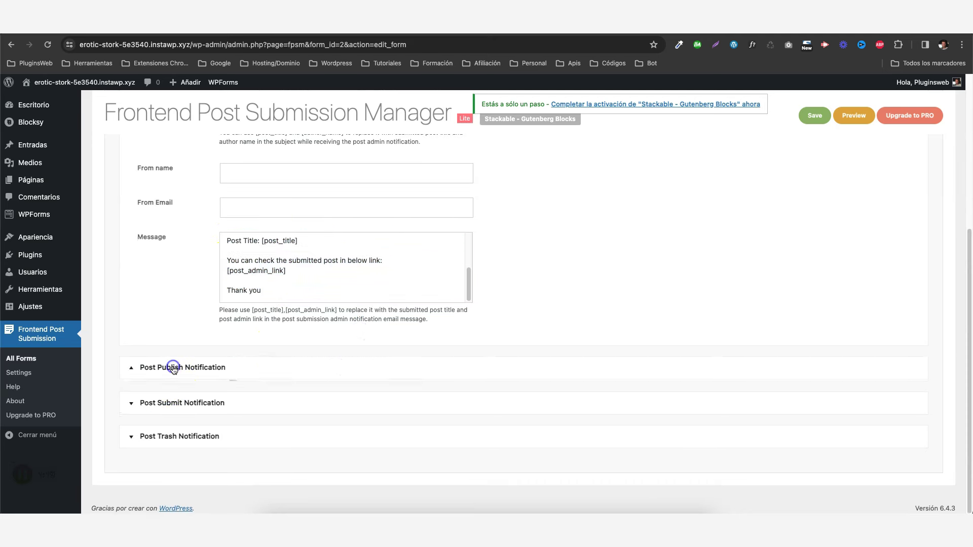
{"action": "scroll", "coordinate": [263, 330], "scroll_direction": "down", "scroll_amount": 1}
{"action": "left_click", "coordinate": [231, 358]}
{"action": "scroll", "coordinate": [231, 337], "scroll_direction": "down", "scroll_amount": 4}
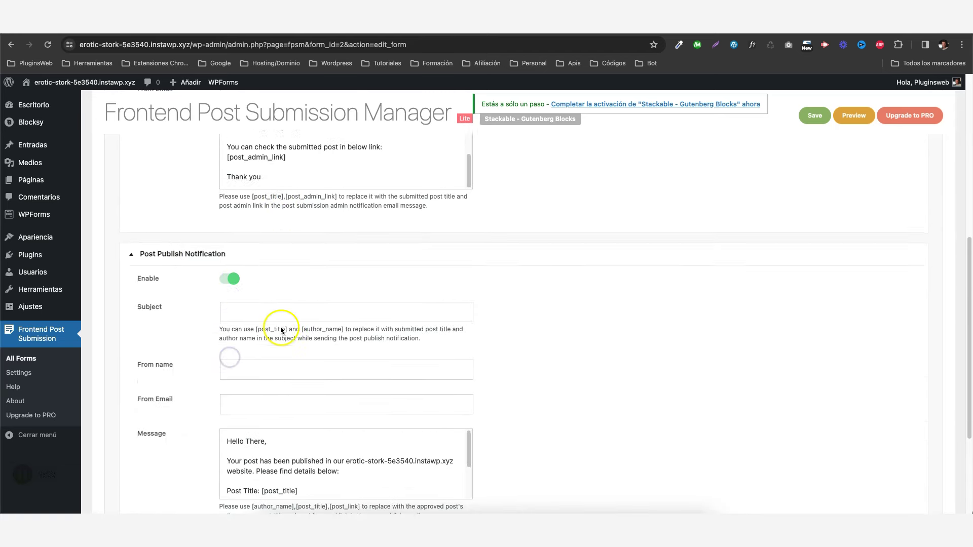
{"action": "scroll", "coordinate": [330, 370], "scroll_direction": "up", "scroll_amount": 5}
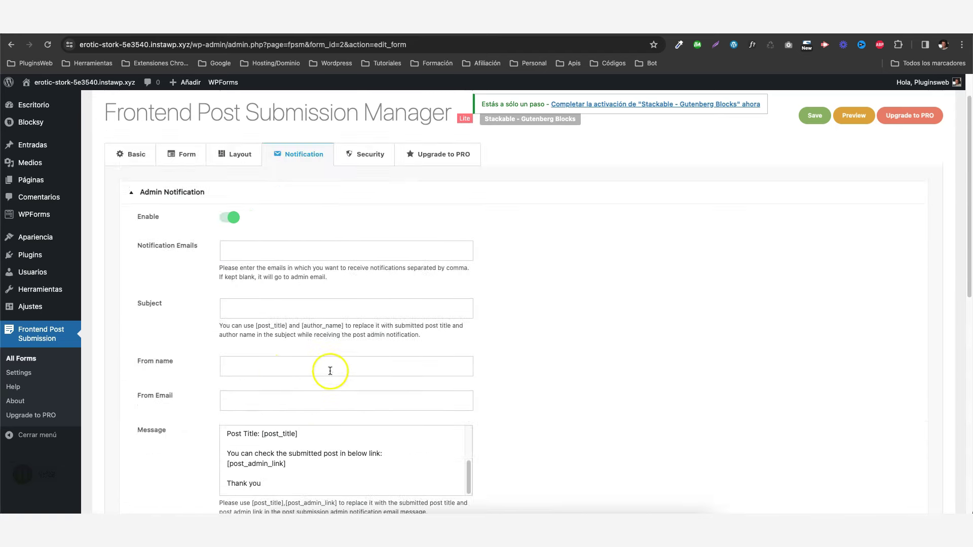
{"action": "scroll", "coordinate": [284, 370], "scroll_direction": "down", "scroll_amount": 6}
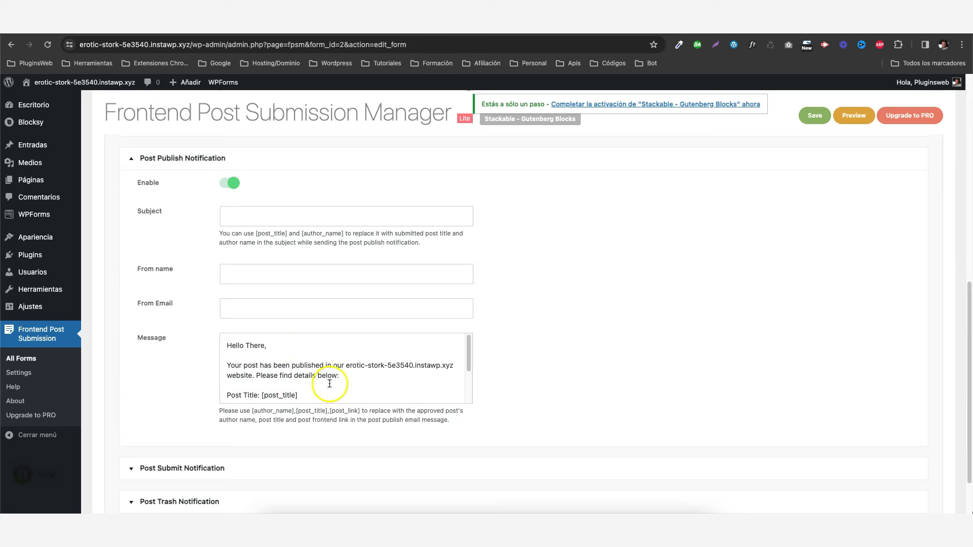
{"action": "scroll", "coordinate": [329, 382], "scroll_direction": "down", "scroll_amount": 3}
{"action": "left_click_drag", "start_coordinate": [262, 342], "coordinate": [299, 338]}
{"action": "left_click", "coordinate": [314, 386]}
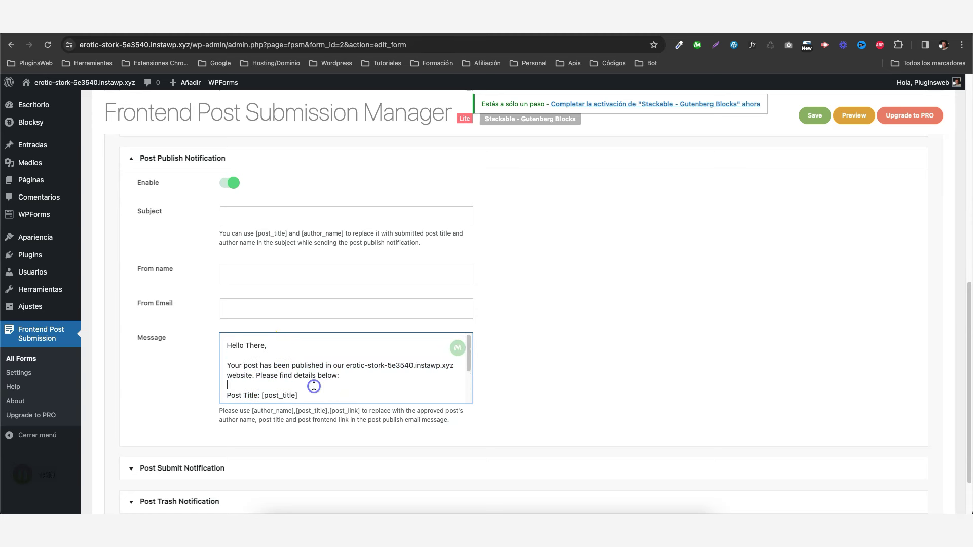
{"action": "scroll", "coordinate": [314, 386], "scroll_direction": "down", "scroll_amount": 2}
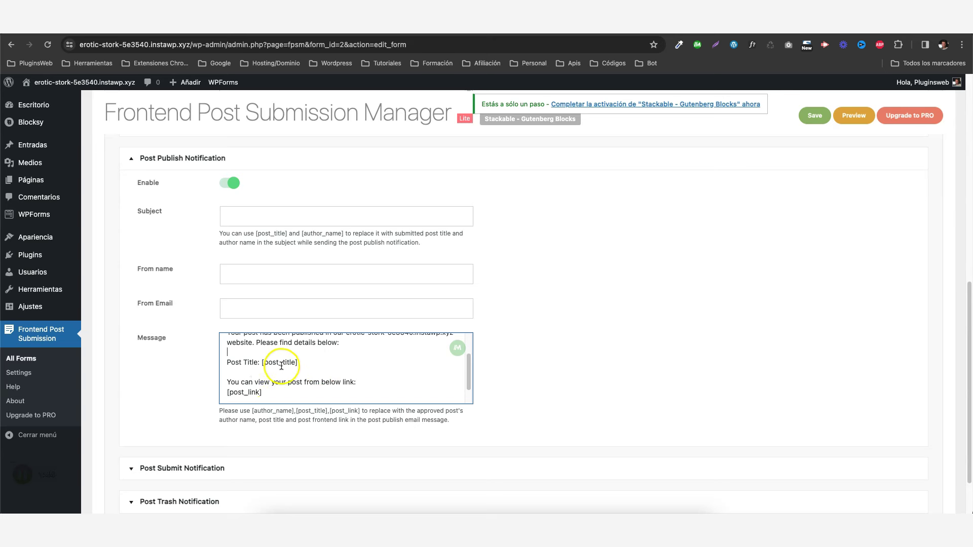
{"action": "scroll", "coordinate": [284, 365], "scroll_direction": "down", "scroll_amount": 2}
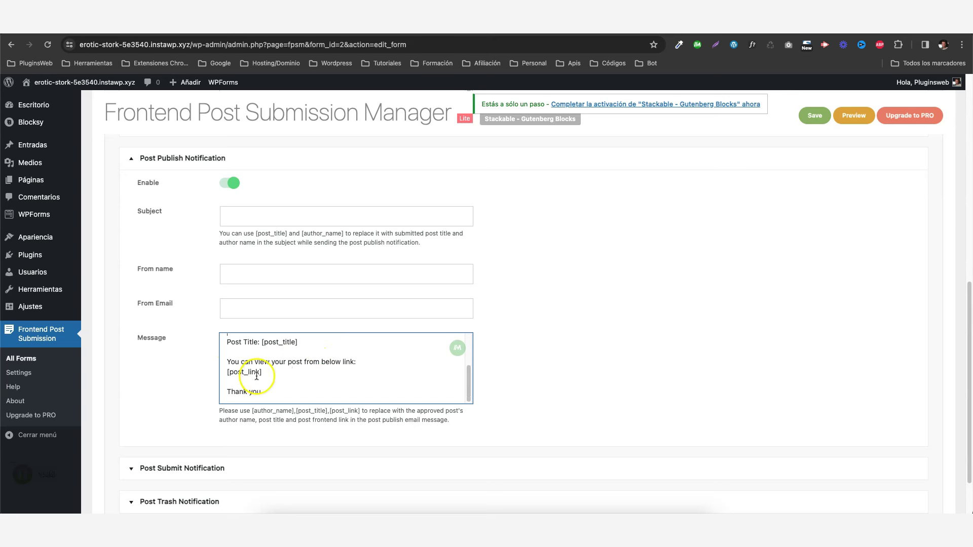
{"action": "scroll", "coordinate": [295, 369], "scroll_direction": "down", "scroll_amount": 3}
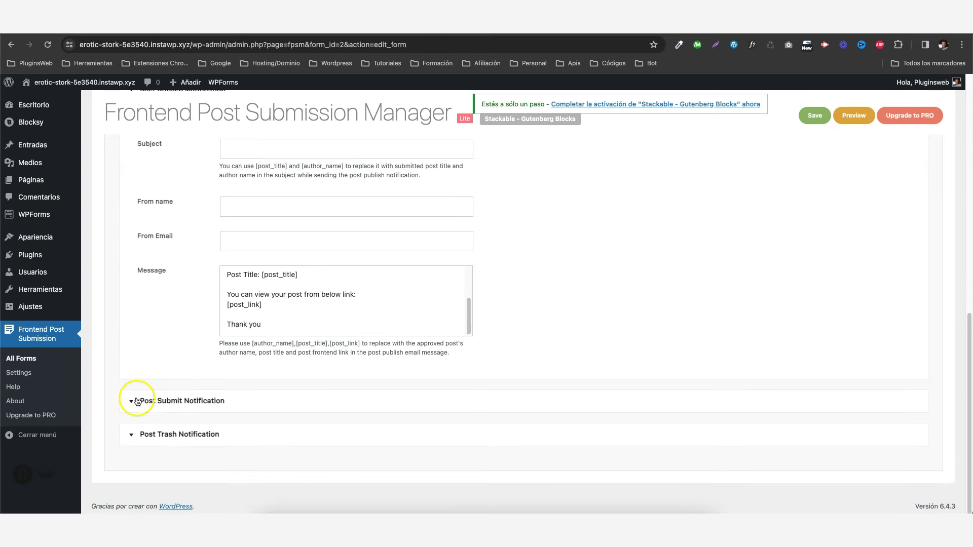
Expand the Post Submit and Post Trash notifications, confirming both require PRO.
{"action": "left_click", "coordinate": [136, 401]}
{"action": "left_click", "coordinate": [129, 437]}
{"action": "scroll", "coordinate": [217, 406], "scroll_direction": "down", "scroll_amount": 2}
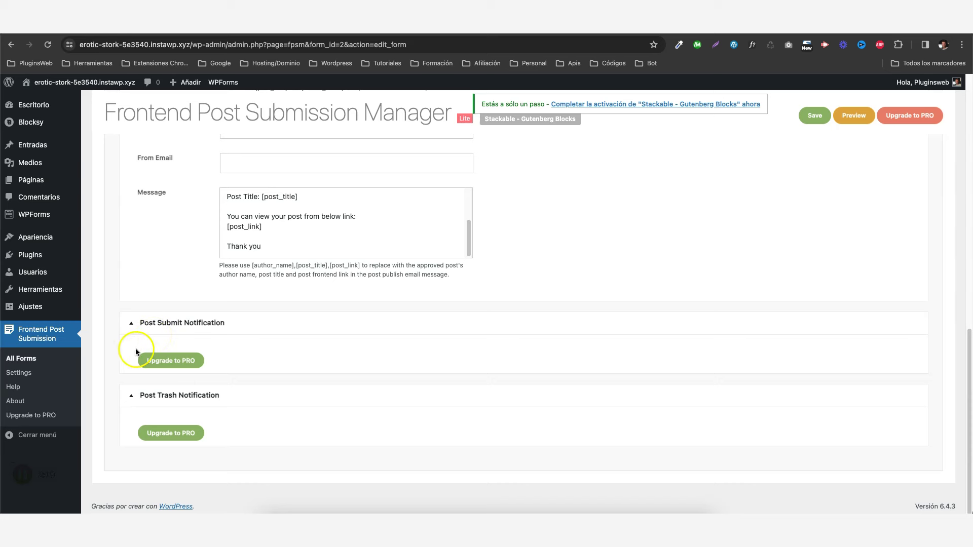
{"action": "scroll", "coordinate": [130, 326], "scroll_direction": "up", "scroll_amount": 6}
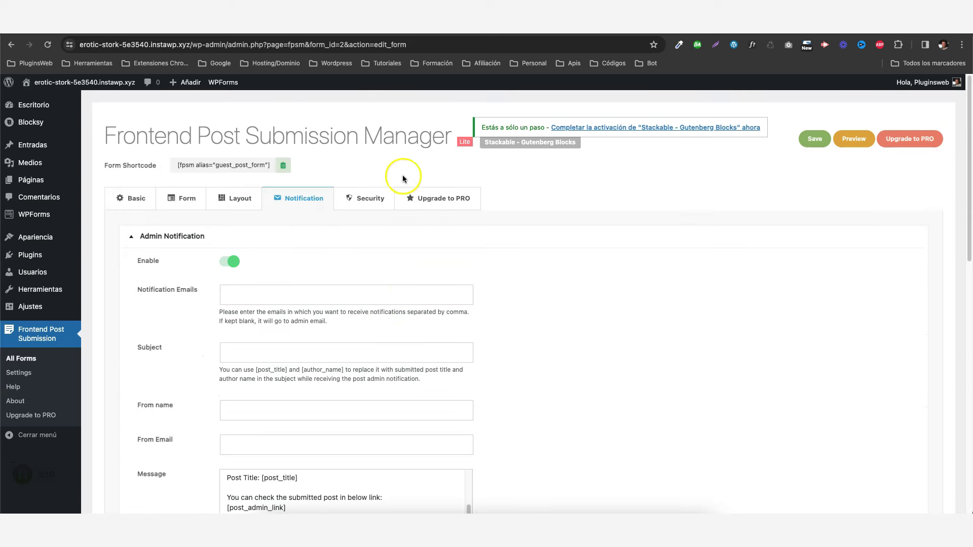
View the reCaptcha fields under Security, then the Upgrade to PRO page showing 25 USD pricing.
{"action": "left_click", "coordinate": [370, 202]}
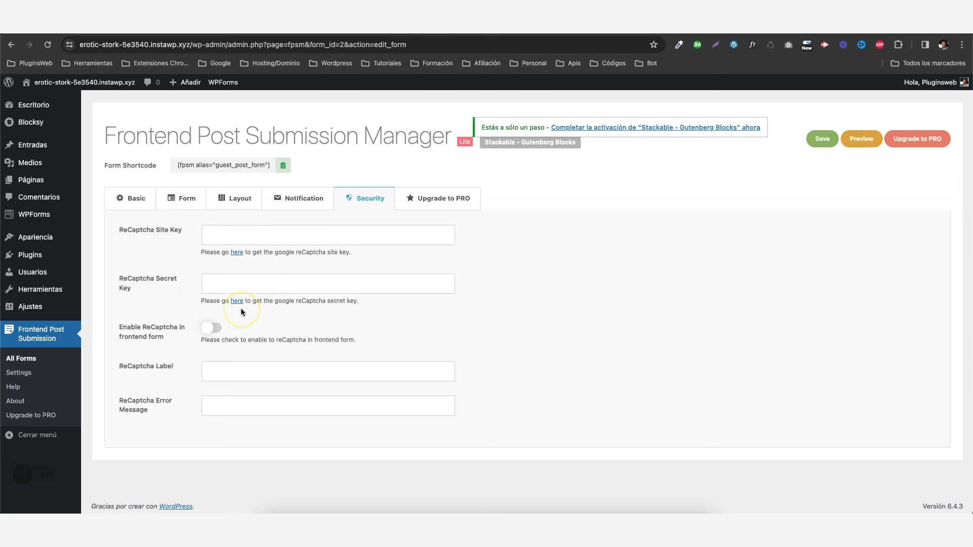
{"action": "left_click", "coordinate": [448, 199]}
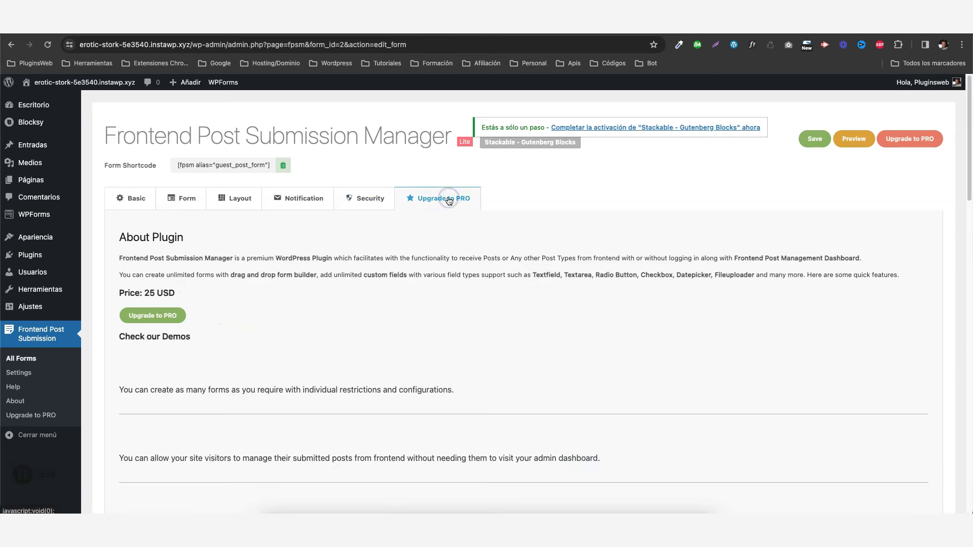